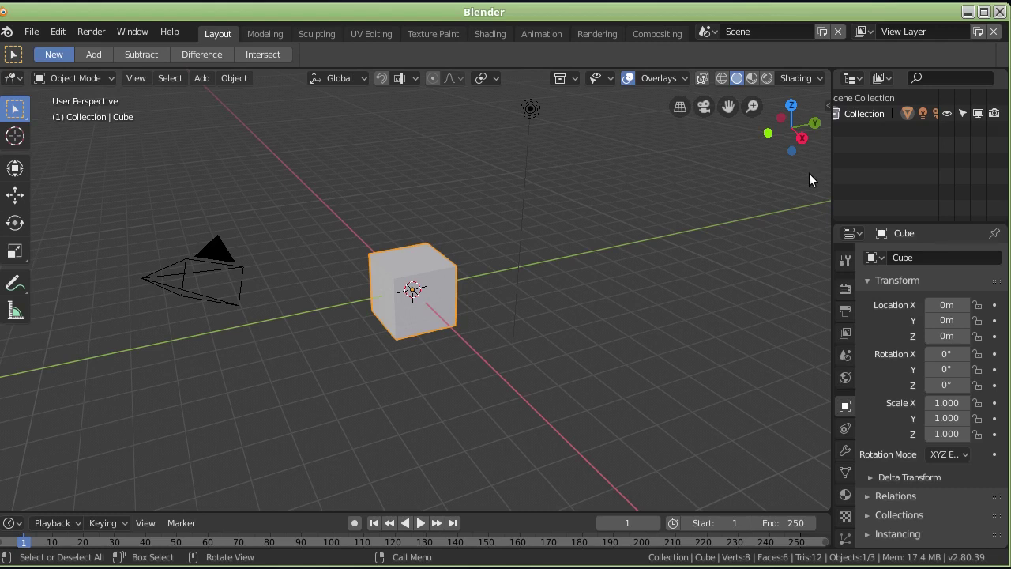
- Show the Cube's Modifier Properties in the wrench tab, with no modifiers yet
left_click(845, 451)
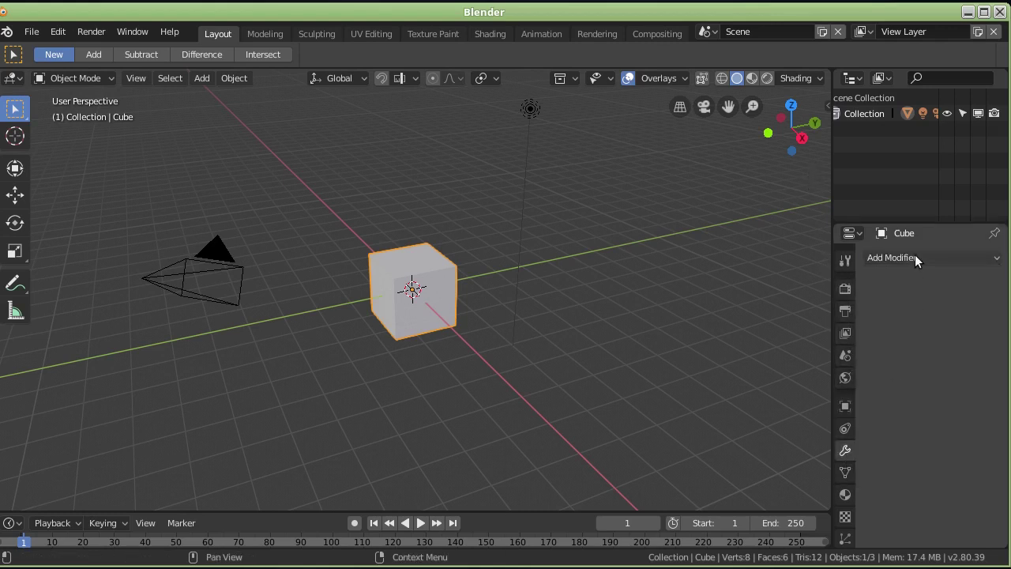
left_click(915, 257)
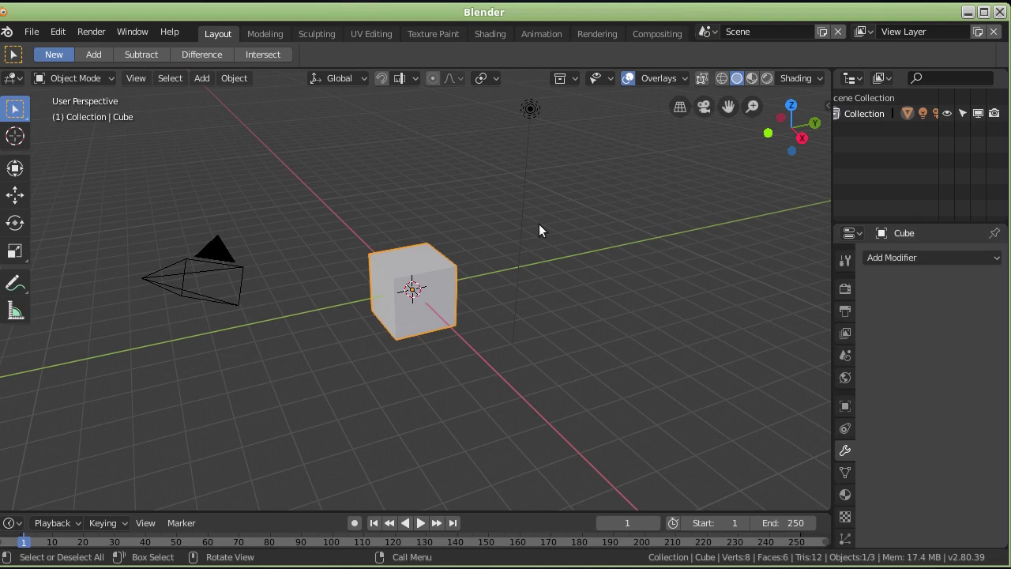
- View the cube from top (Numpad 7), zoom in, and enter Edit Mode via the Modeling workspace
key("KP_7")
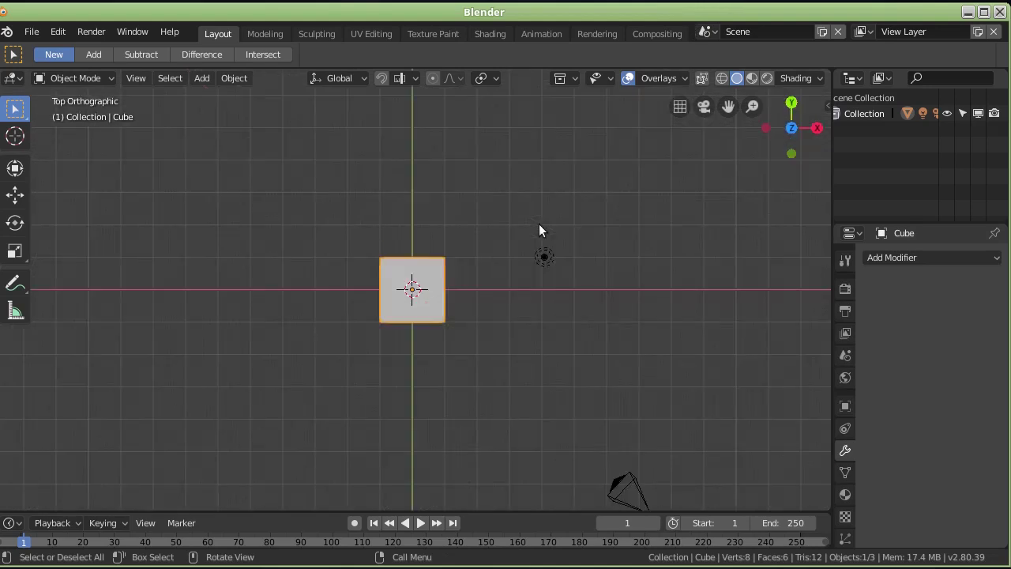
scroll(401, 290, "up", 3)
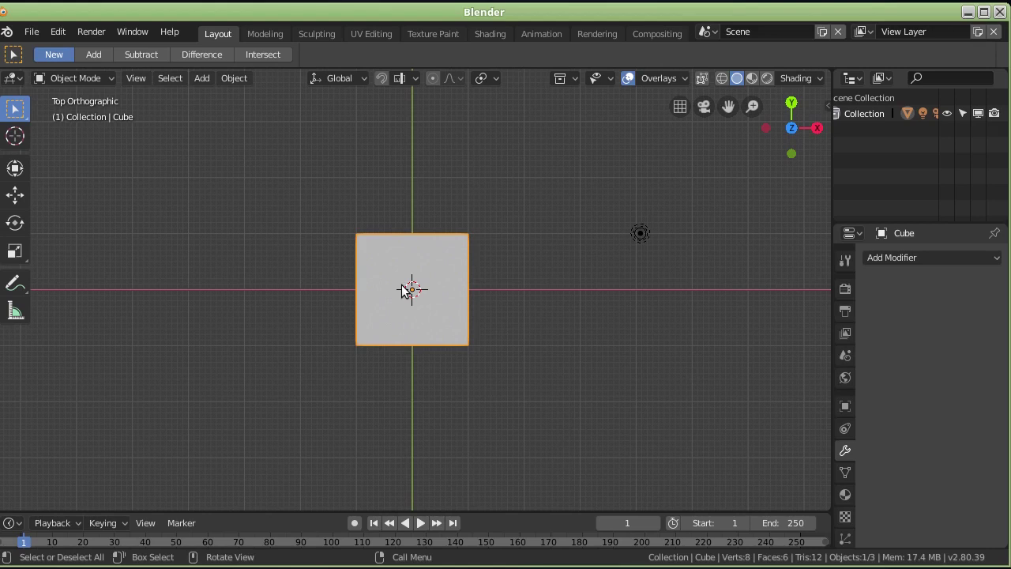
left_click(270, 35)
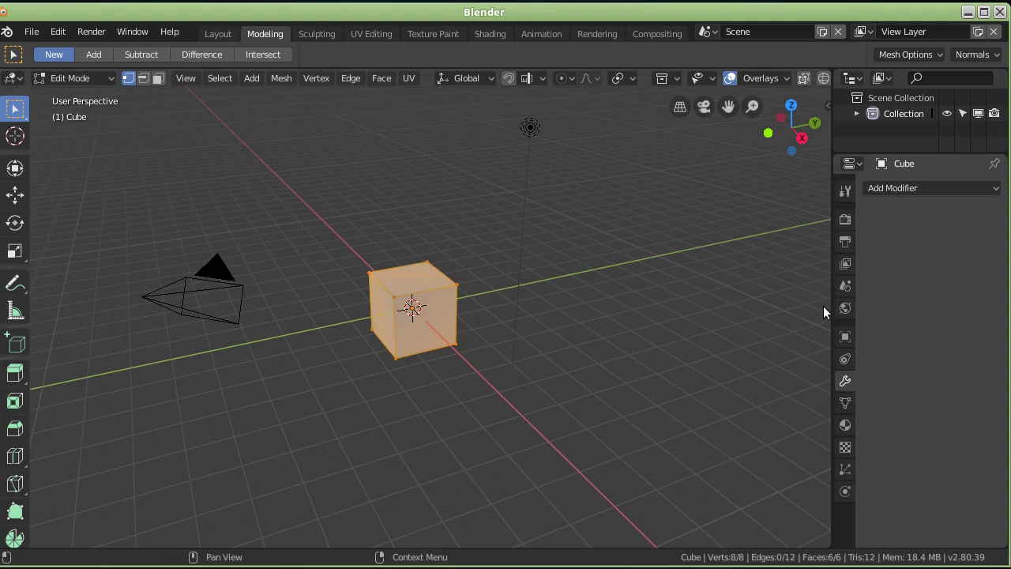
- Run Mesh: Subdivide once on the cube, giving 26 vertices and 24 faces
mouse_move(568, 221)
middle_mouse_down()
mouse_move(395, 402)
mouse_move(418, 406)
mouse_move(456, 377)
mouse_move(464, 332)
mouse_move(385, 290)
mouse_move(396, 290)
middle_mouse_up()
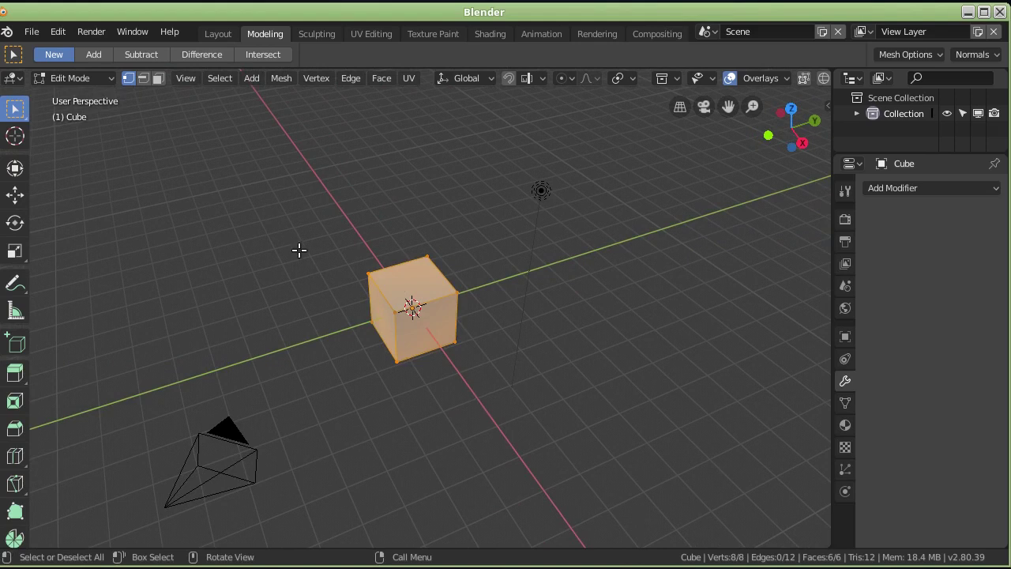
key("F3")
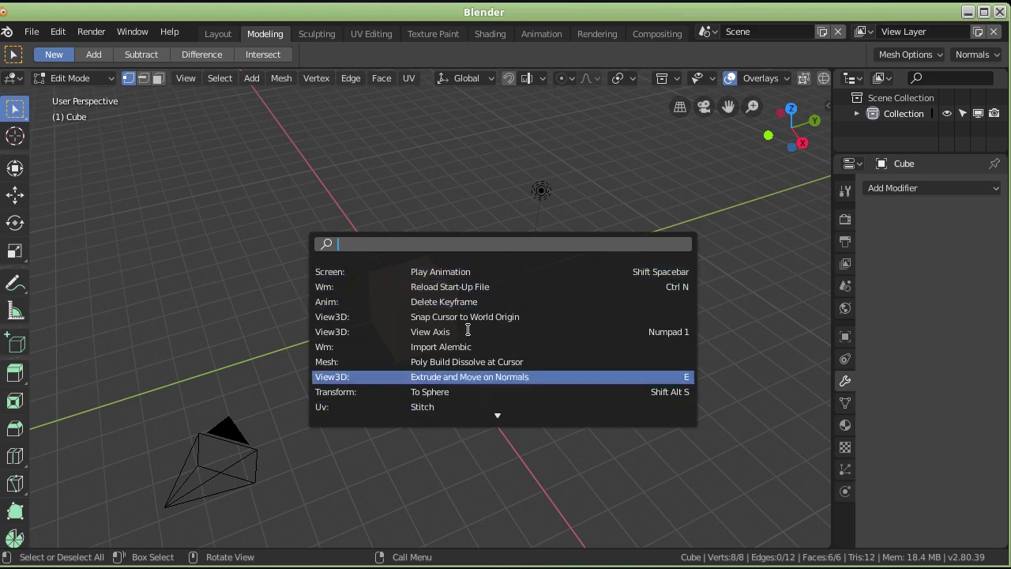
type("subd")
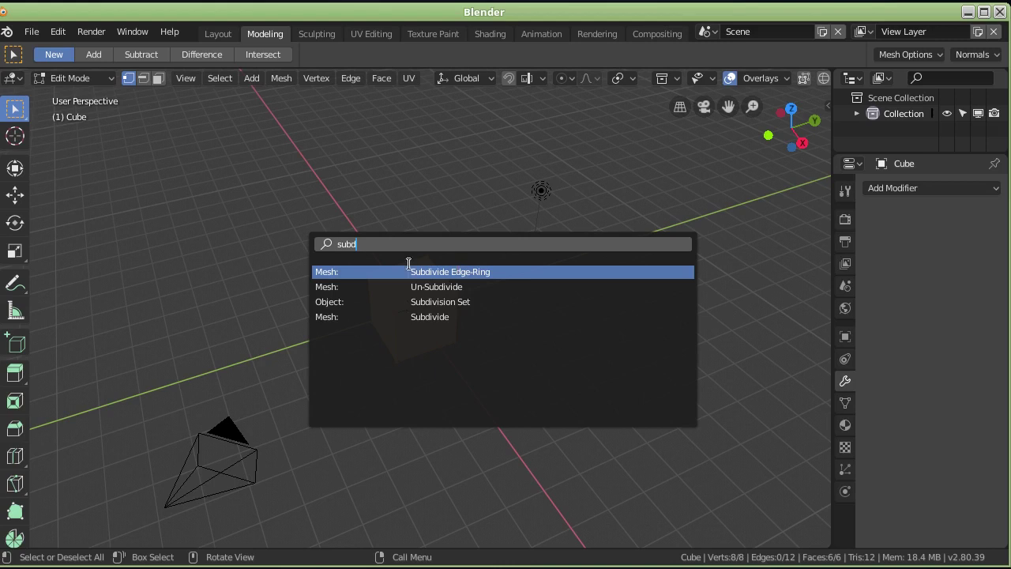
left_click(360, 321)
mouse_move(361, 322)
middle_mouse_down()
mouse_move(472, 372)
mouse_move(497, 318)
mouse_move(463, 391)
mouse_move(482, 391)
middle_mouse_up()
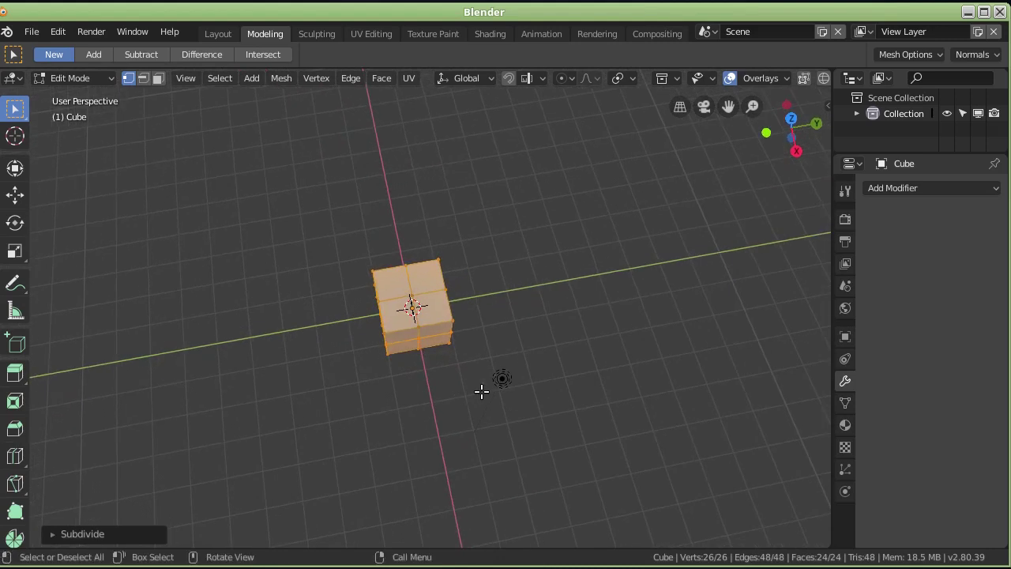
- Turn on X-ray and box-select the cube's right-side vertices from top view
key("KP_7")
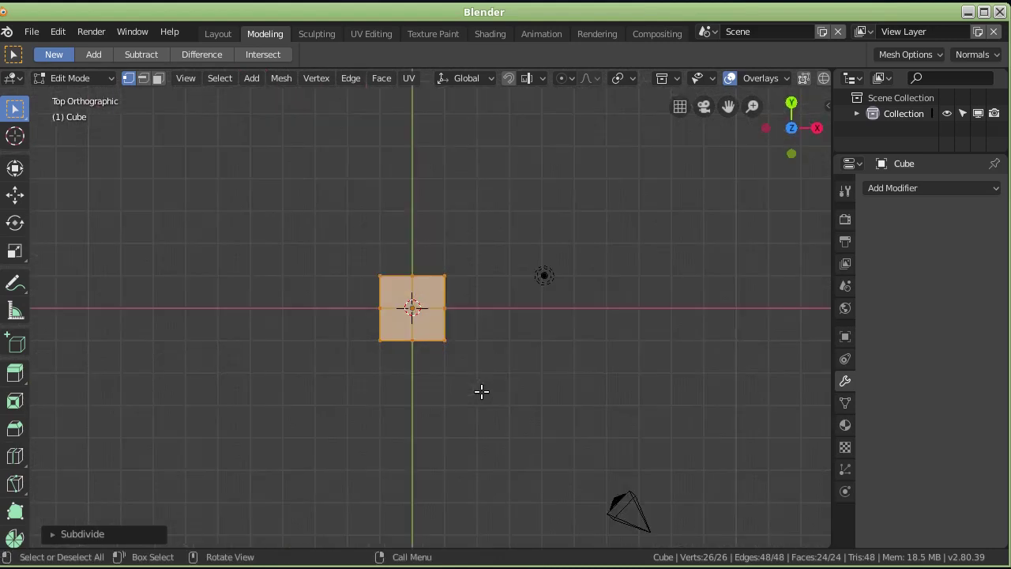
left_click(482, 391)
mouse_move(573, 355)
middle_mouse_down()
mouse_move(573, 280)
mouse_move(574, 314)
mouse_move(637, 314)
mouse_move(585, 334)
mouse_move(359, 295)
middle_mouse_up()
middle_click_drag(457, 313, 572, 308)
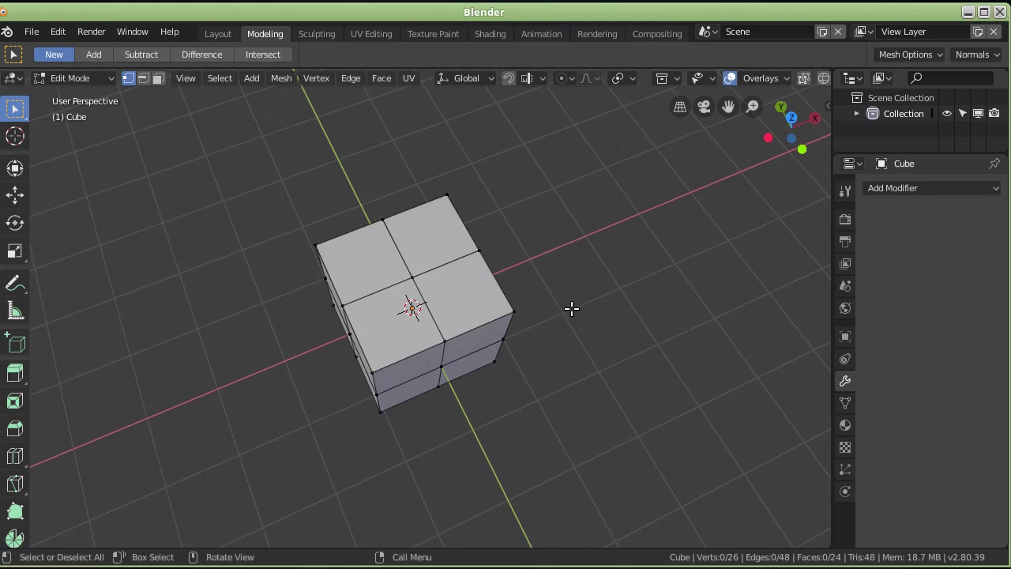
key("KP_7")
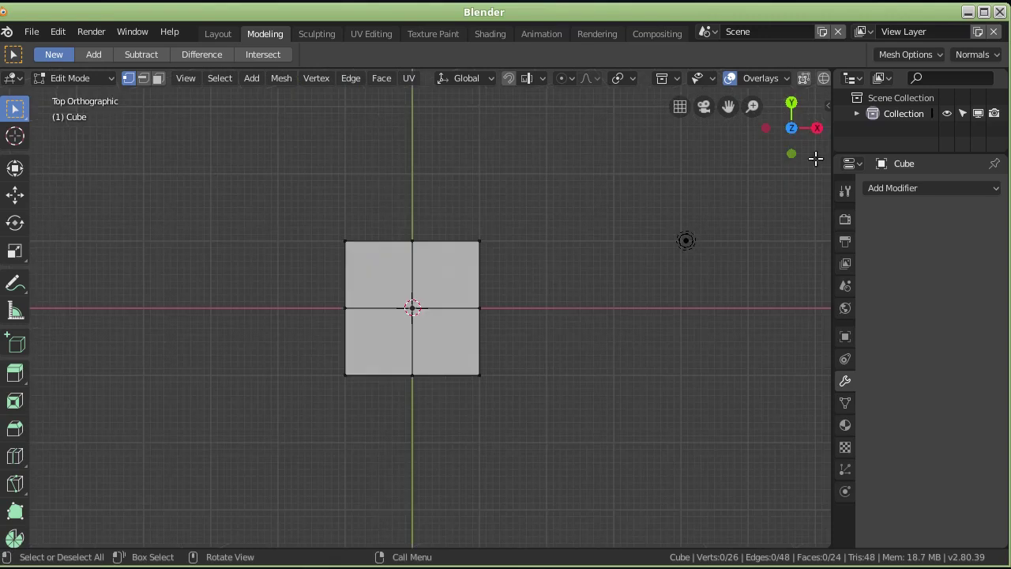
left_click(807, 79)
mouse_move(566, 337)
middle_mouse_down()
mouse_move(580, 303)
mouse_move(550, 321)
mouse_move(463, 189)
mouse_move(433, 169)
mouse_move(448, 197)
mouse_move(526, 223)
mouse_move(508, 255)
mouse_move(501, 199)
mouse_move(492, 196)
middle_mouse_up()
key("KP_7")
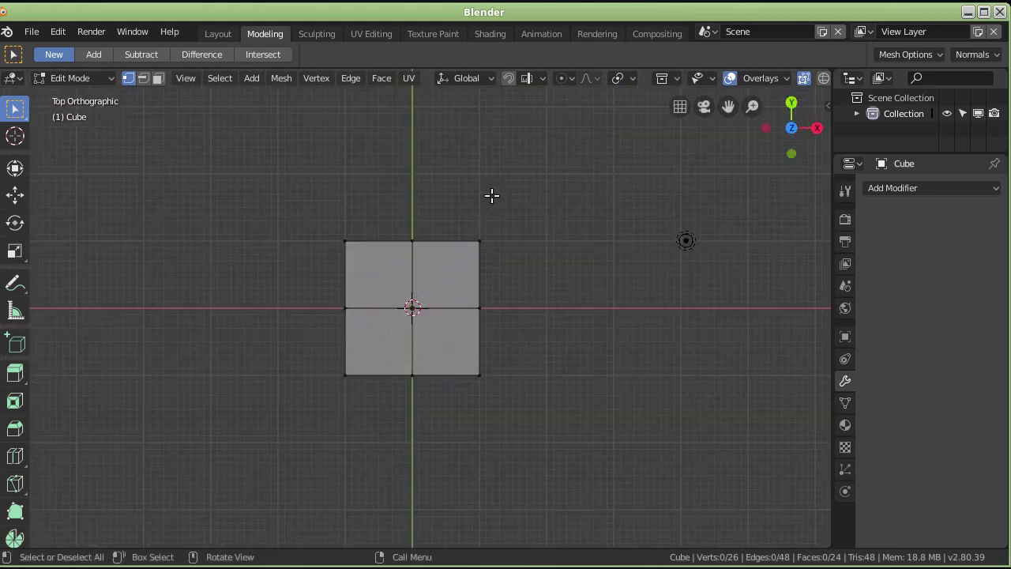
left_click_drag(445, 188, 543, 513)
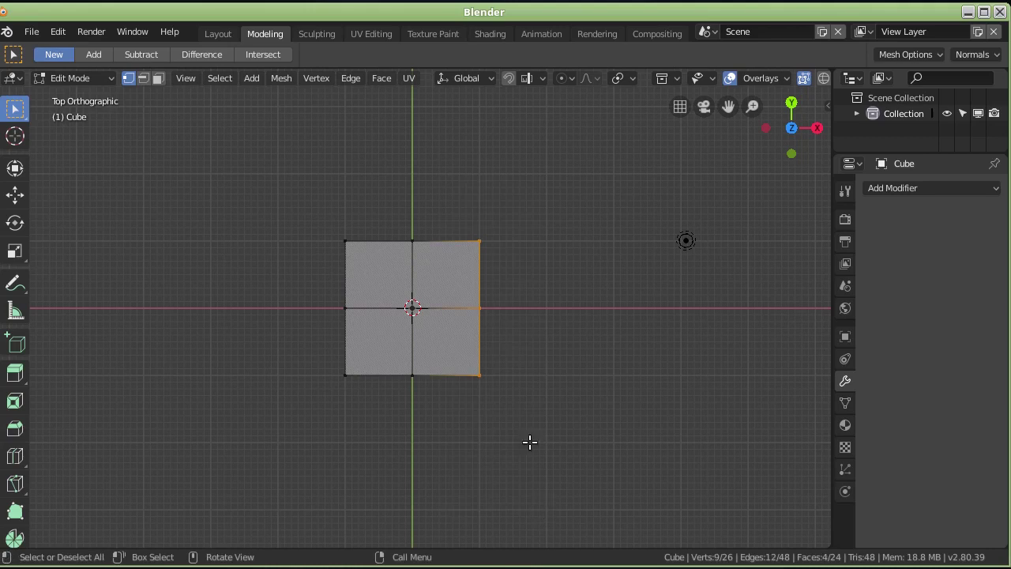
- Delete the selected vertices, leaving a 17-vertex open half-shell, then turn X-ray off
mouse_move(519, 347)
middle_mouse_down()
mouse_move(490, 278)
mouse_move(440, 221)
mouse_move(441, 361)
middle_mouse_up()
mouse_move(537, 343)
middle_mouse_down()
mouse_move(532, 280)
mouse_move(606, 420)
middle_mouse_up()
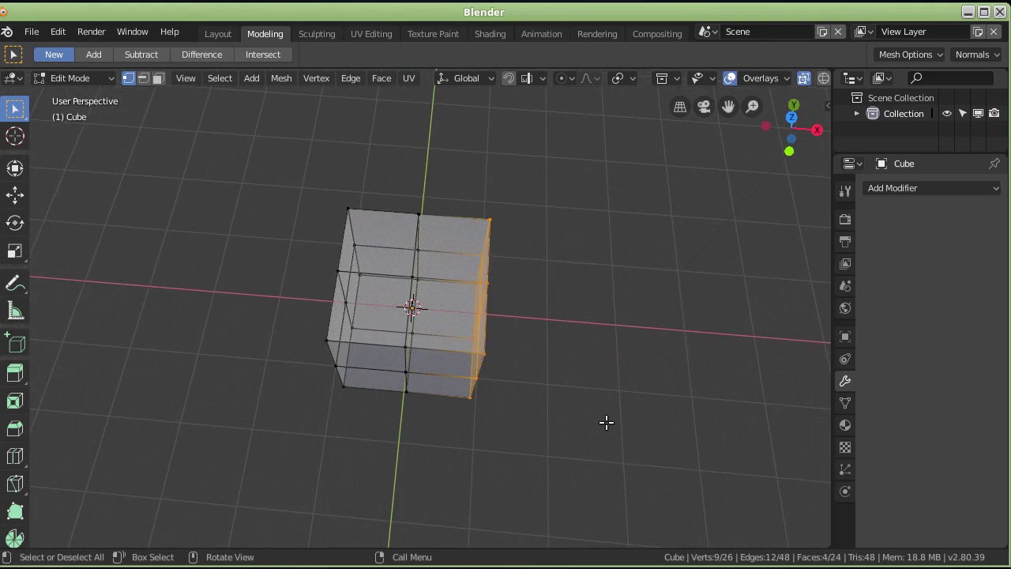
key("x")
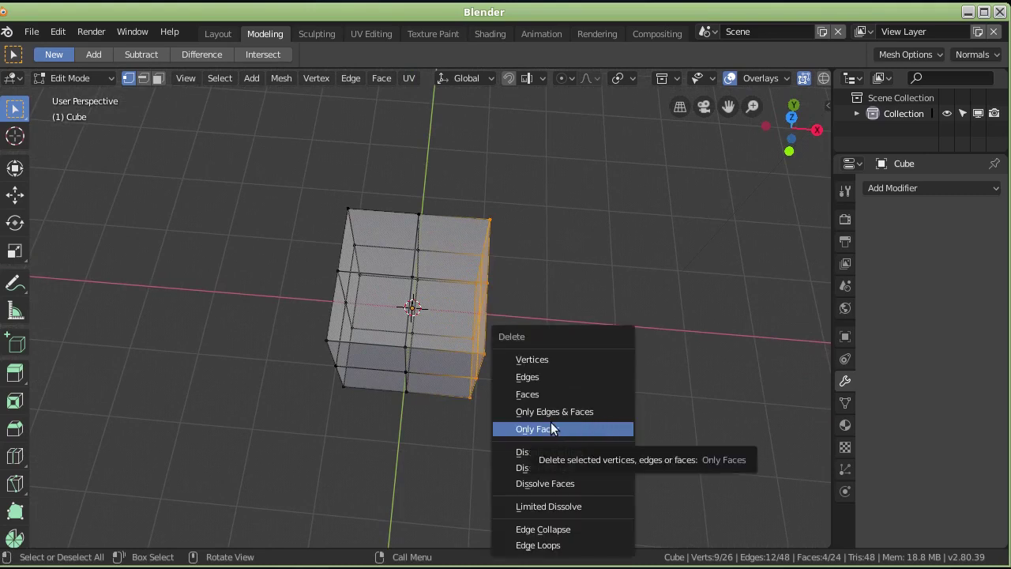
key("Escape")
key("x")
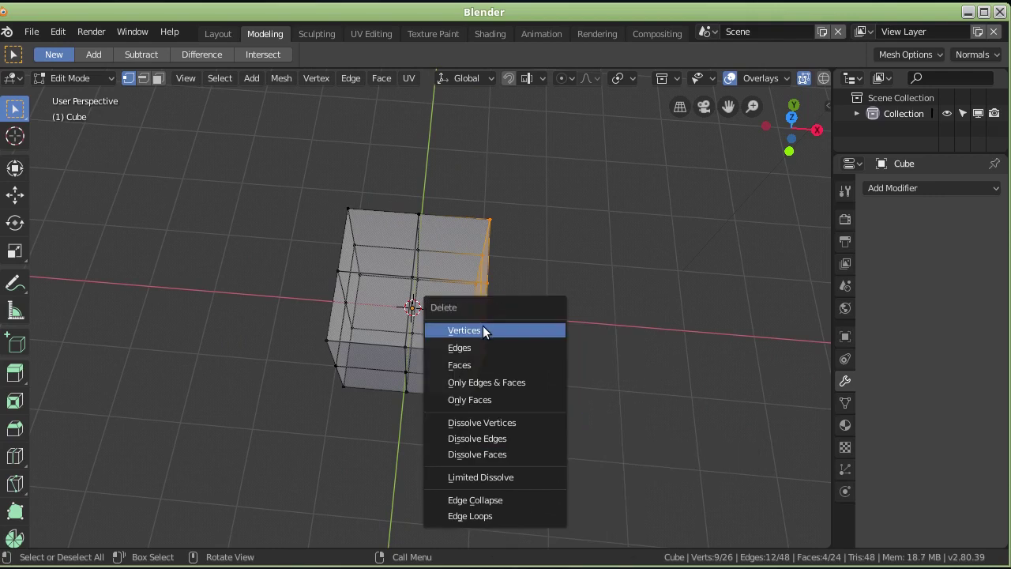
left_click(483, 329)
mouse_move(481, 330)
middle_mouse_down()
mouse_move(368, 324)
mouse_move(384, 339)
middle_mouse_up()
left_click(805, 76)
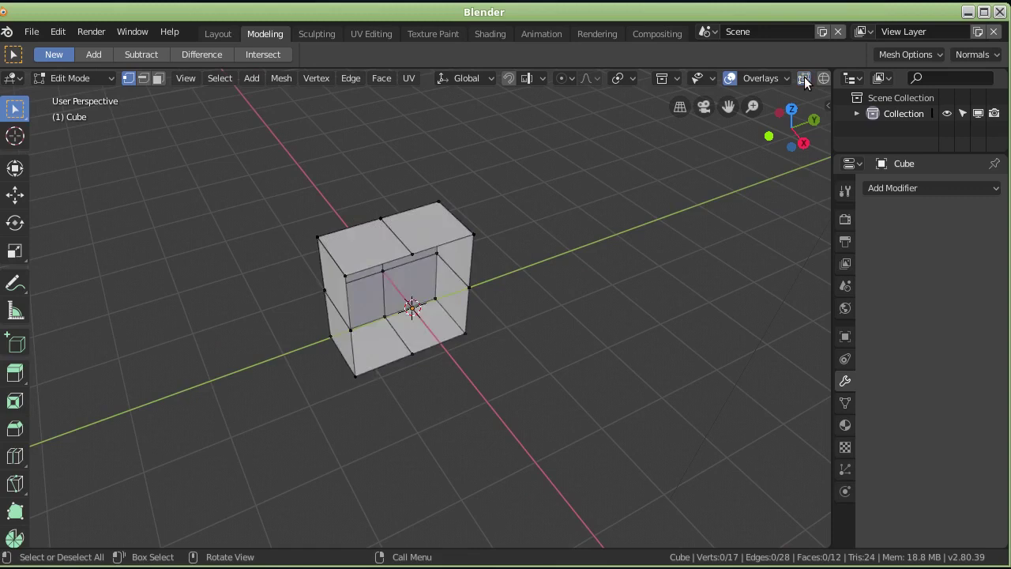
middle_click_drag(711, 197, 374, 347)
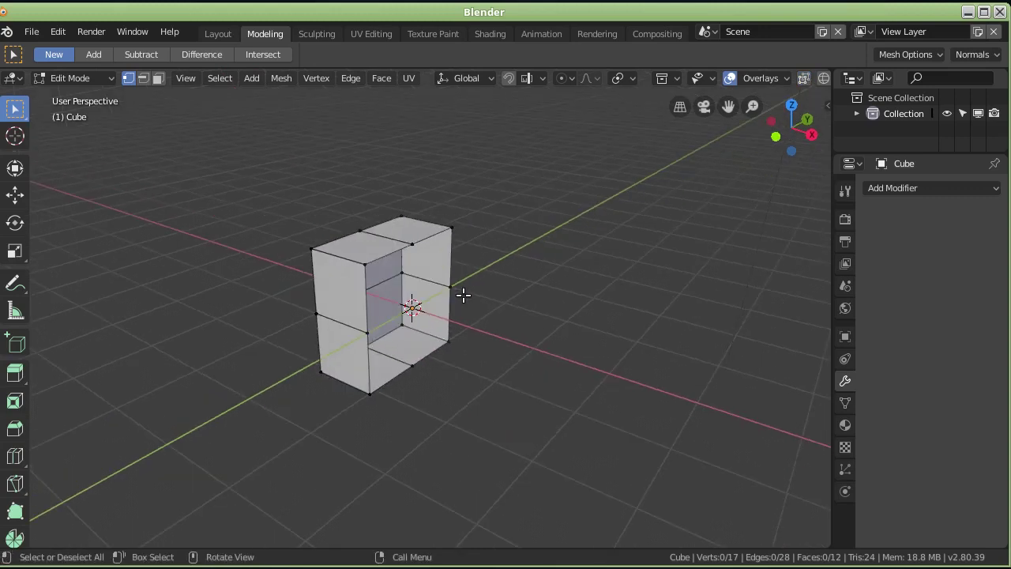
- Add a Mirror modifier from the Generate list to reflect the half-shell
left_click(957, 188)
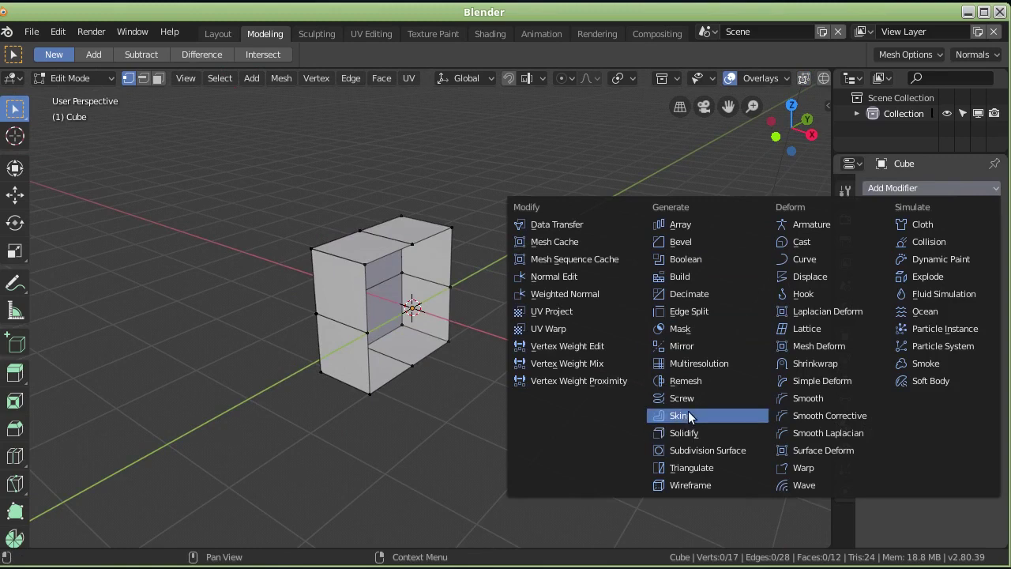
left_click(690, 345)
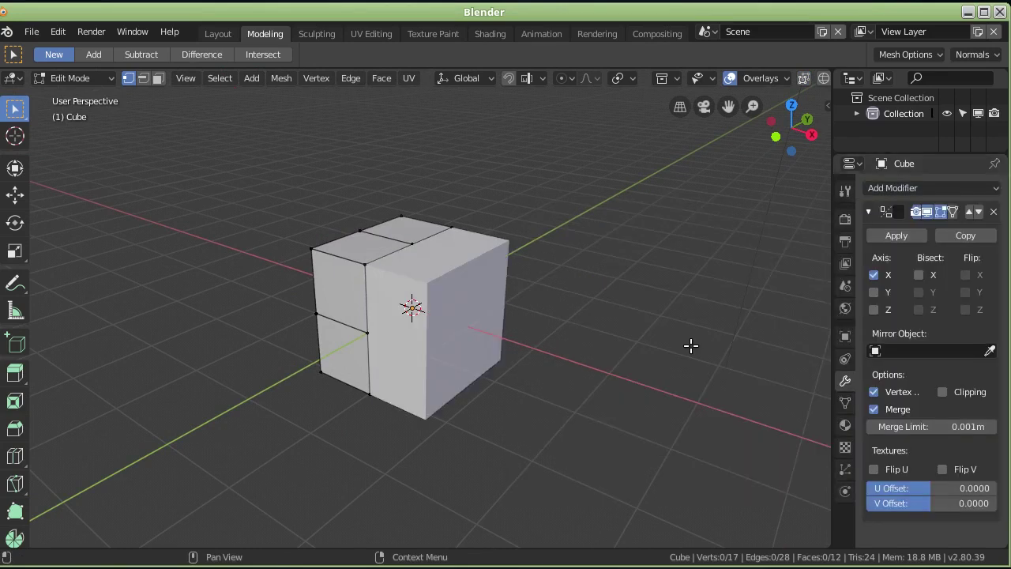
middle_click_drag(479, 406, 593, 416)
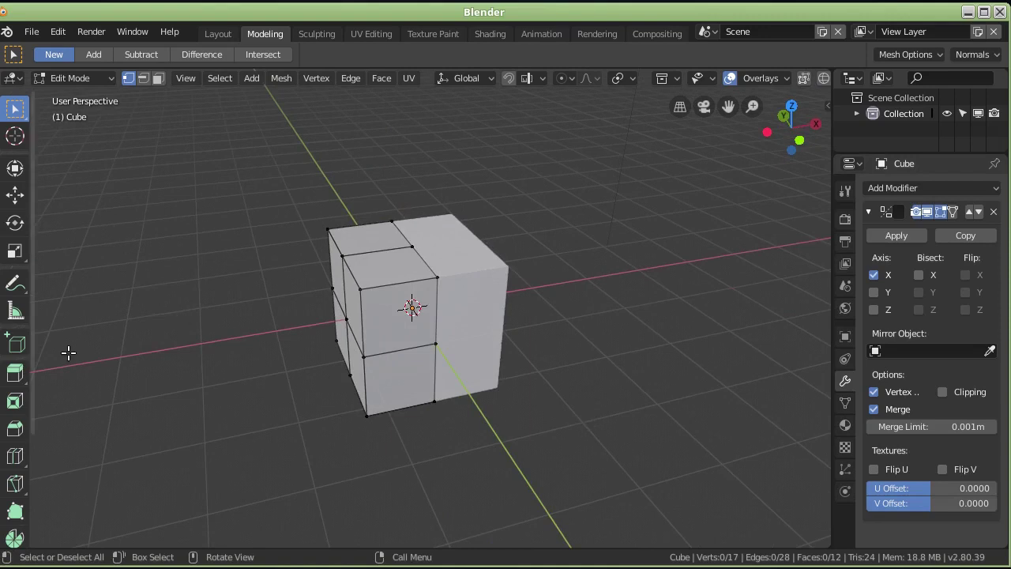
- In face mode, select the left face and trial-move it along X, then undo
key("3")
left_click(353, 304)
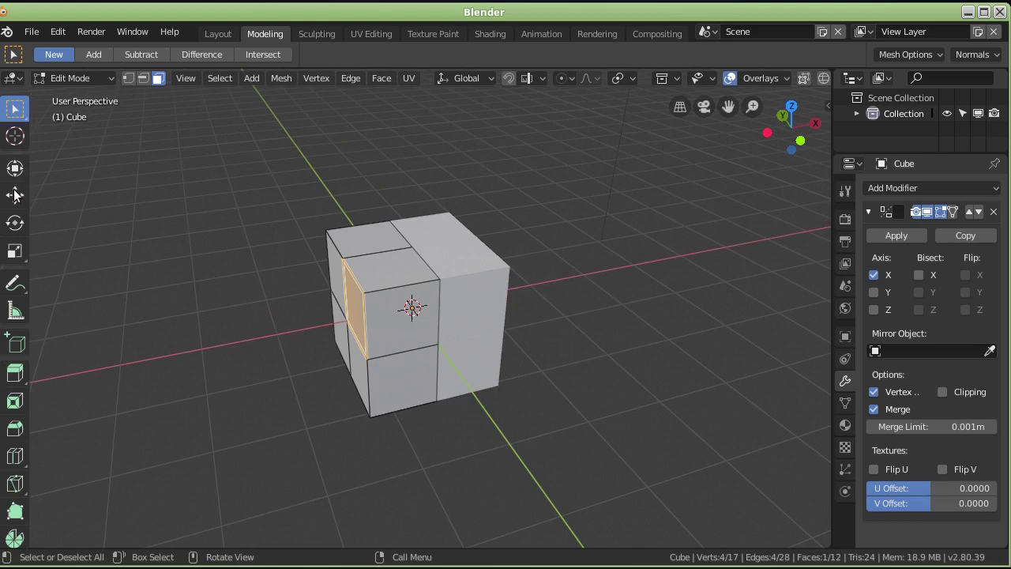
left_click(15, 194)
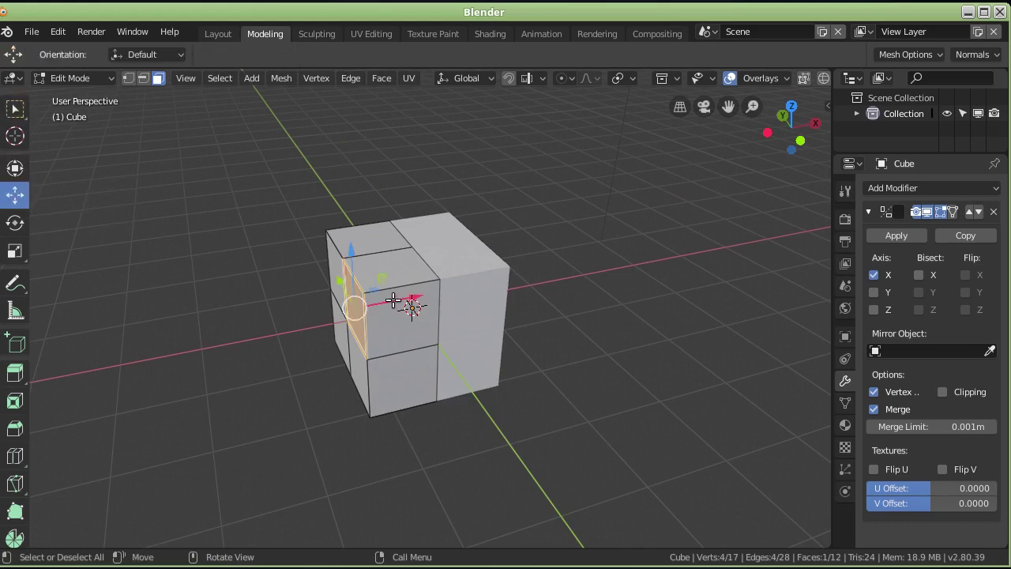
left_click_drag(399, 303, 346, 303)
middle_click_drag(542, 416, 467, 425)
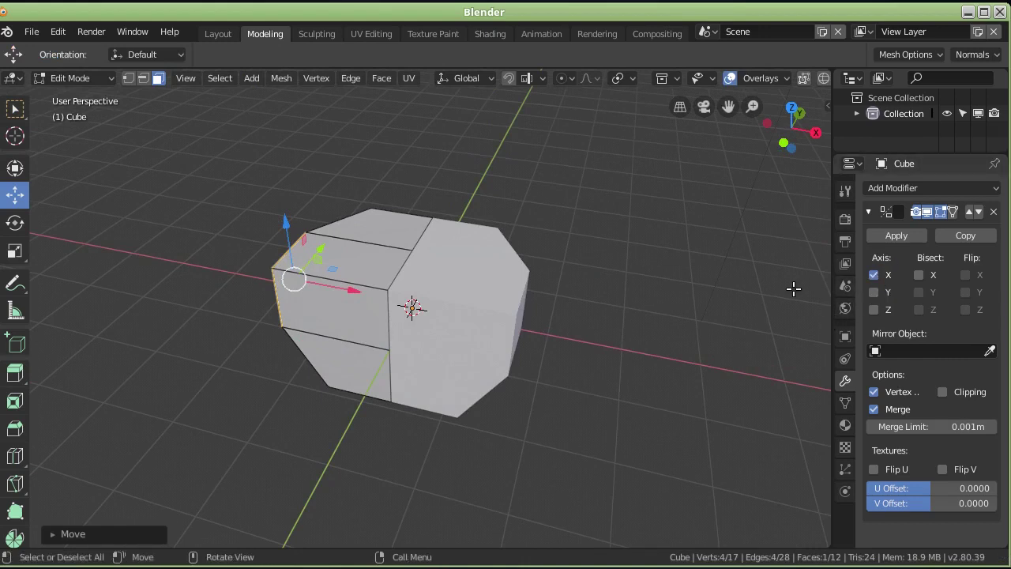
mouse_move(346, 290)
left_mouse_down()
mouse_move(415, 304)
mouse_move(351, 294)
left_mouse_up()
middle_click_drag(248, 354, 353, 273)
mouse_move(512, 335)
middle_mouse_down()
mouse_move(468, 323)
mouse_move(526, 345)
middle_mouse_up()
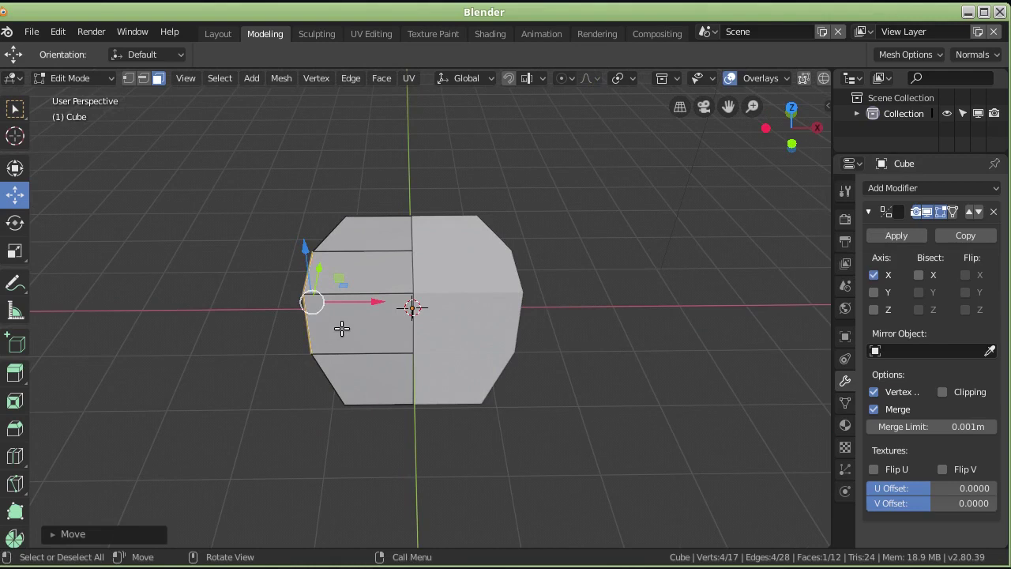
key("ctrl+z")
key("ctrl+z")
middle_click_drag(341, 327, 838, 284)
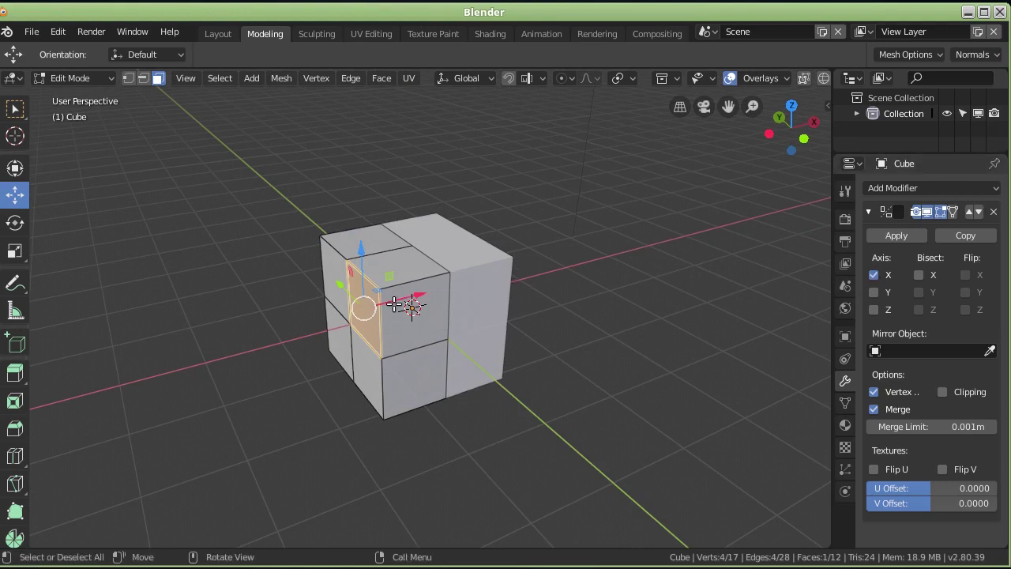
mouse_move(383, 302)
left_mouse_down()
mouse_move(467, 288)
mouse_move(376, 304)
left_mouse_up()
- Set the Mirror modifier to the X axis only, with Y unchecked
left_click(874, 292)
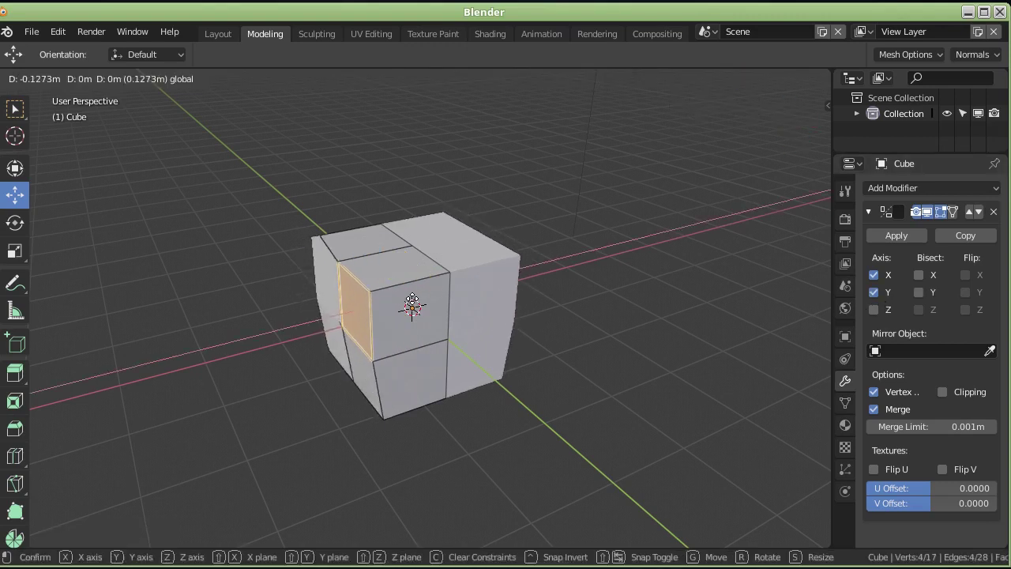
right_click(371, 305)
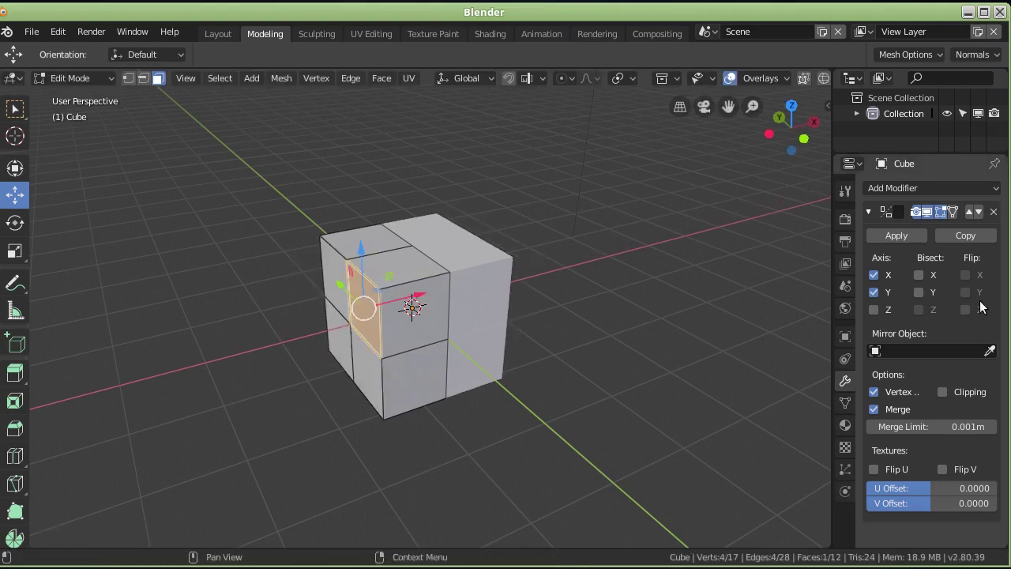
left_click(874, 277)
key("g")
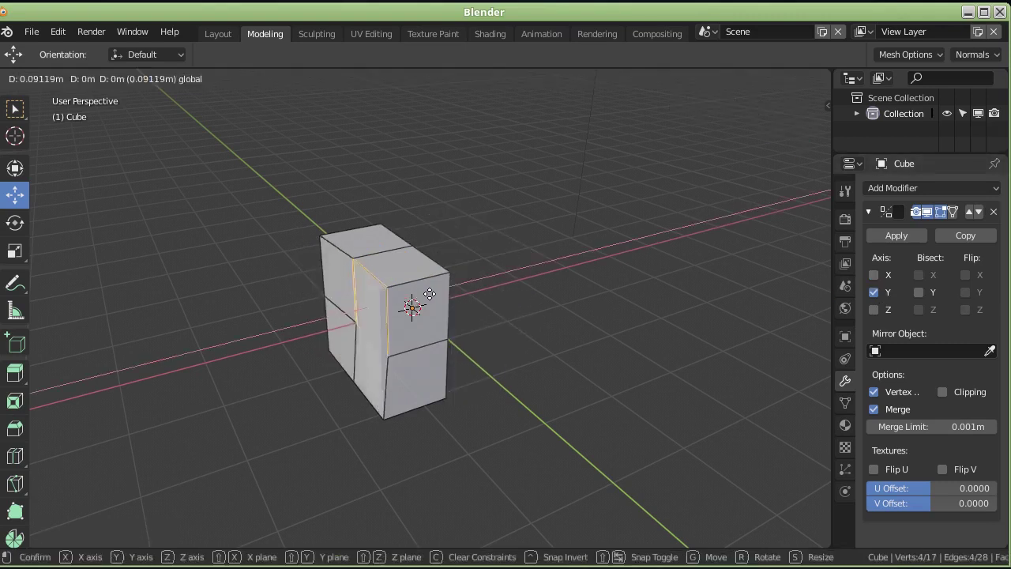
right_click(419, 292)
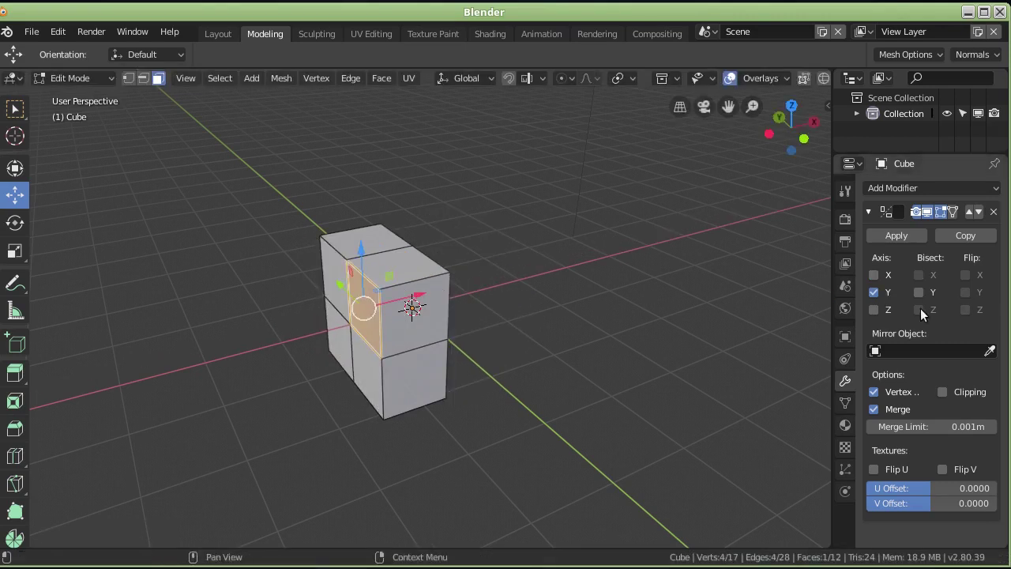
left_click(874, 292)
left_click(873, 275)
mouse_move(503, 294)
middle_mouse_down()
mouse_move(527, 290)
mouse_move(580, 314)
mouse_move(458, 267)
middle_mouse_up()
- Extrude two side faces along X into a long 65-vertex, 60-face bar
key("w")
left_click(458, 269, "shift")
middle_click_drag(519, 334, 414, 324)
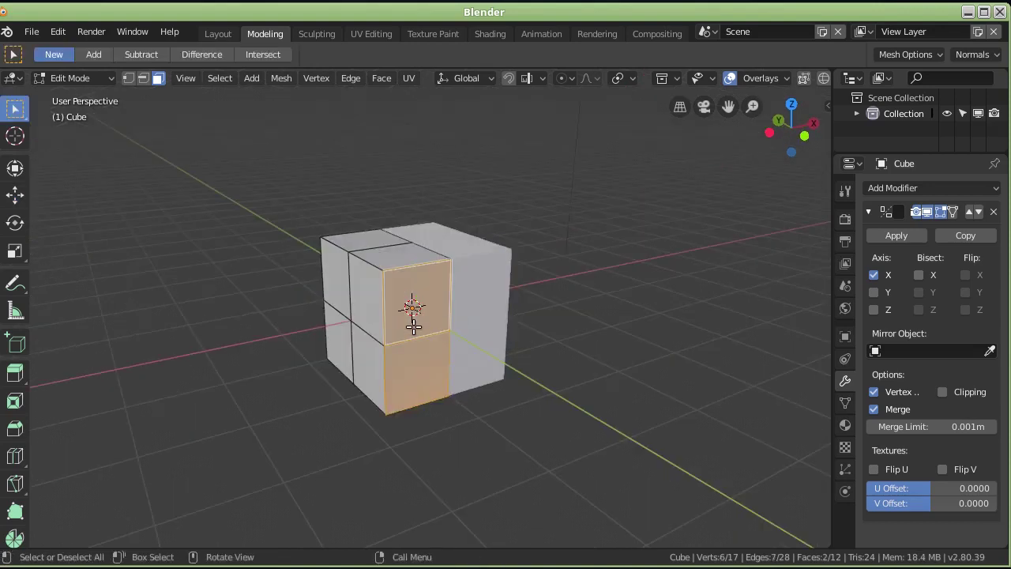
middle_click_drag(501, 400, 495, 393)
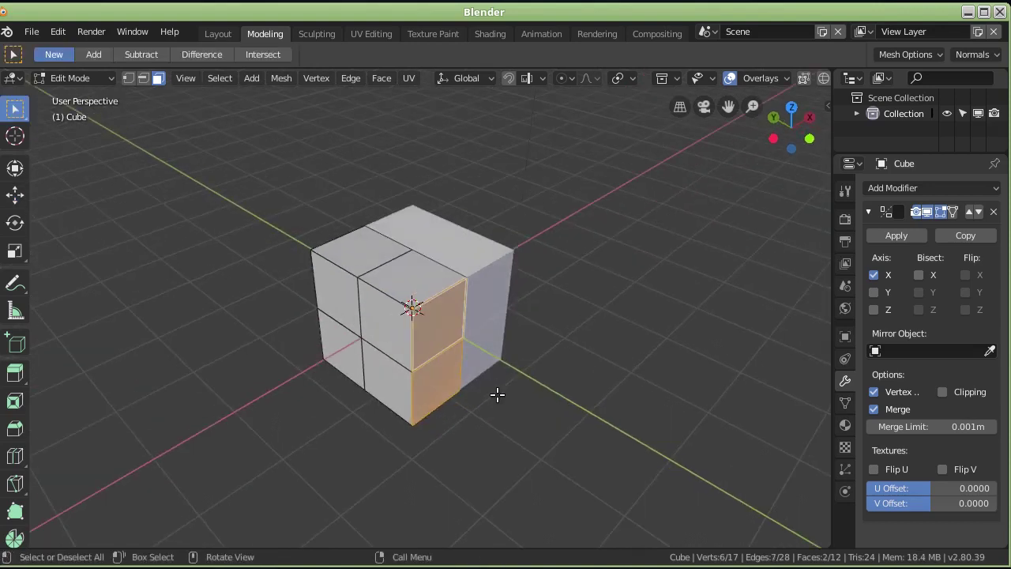
key("e")
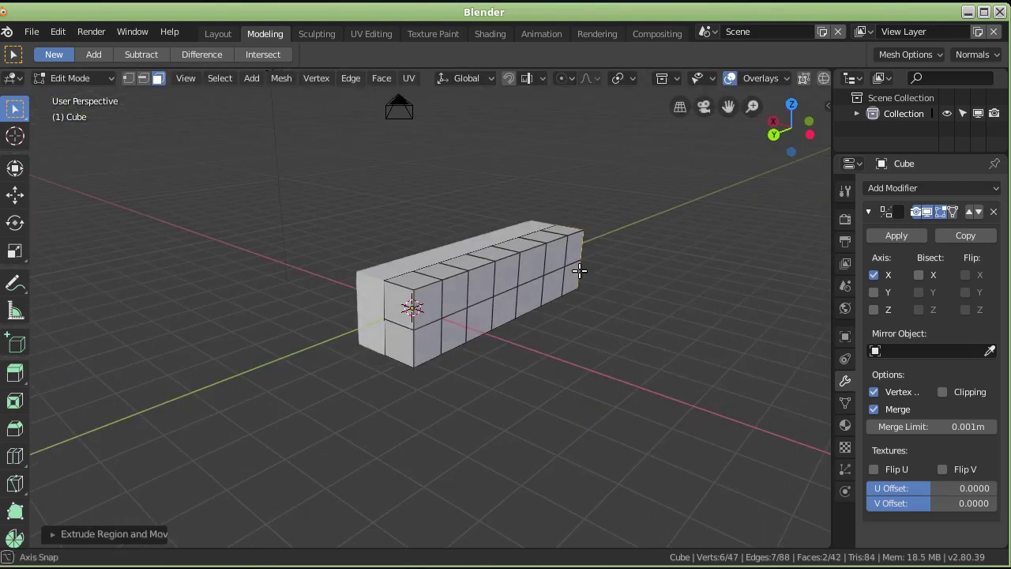
middle_click_drag(394, 303, 440, 389)
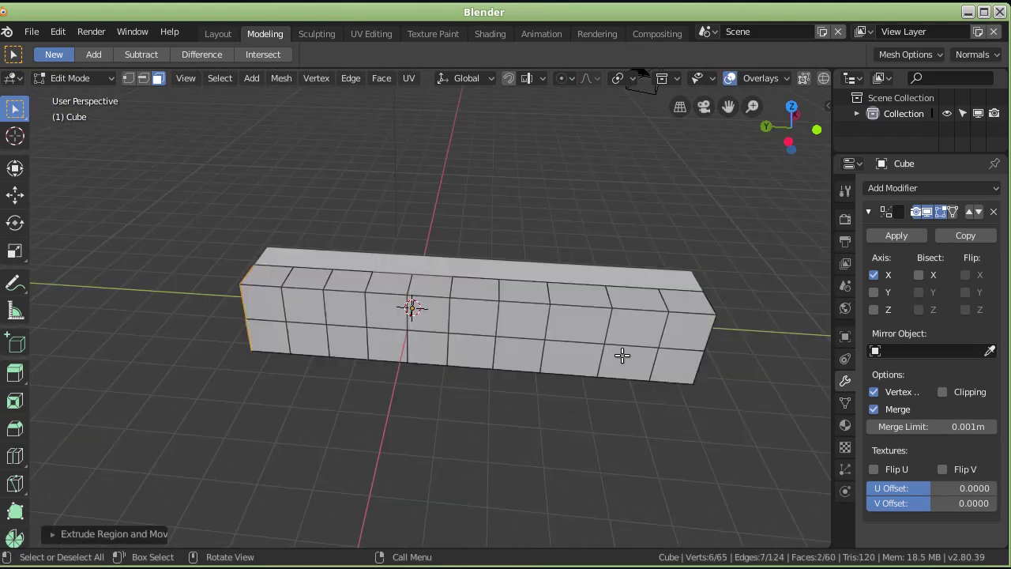
mouse_move(638, 384)
middle_mouse_down()
mouse_move(528, 340)
mouse_move(684, 386)
mouse_move(535, 370)
middle_mouse_up()
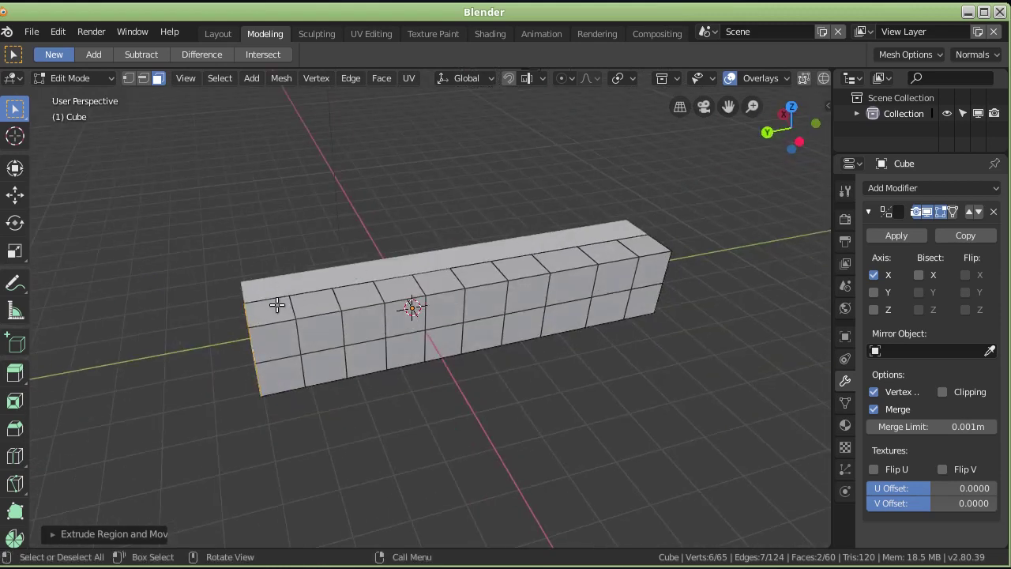
- Extrude three adjacent side faces outward to form a wing
left_click(447, 348)
left_click(482, 337, "shift")
left_click(523, 333, "shift")
key("e")
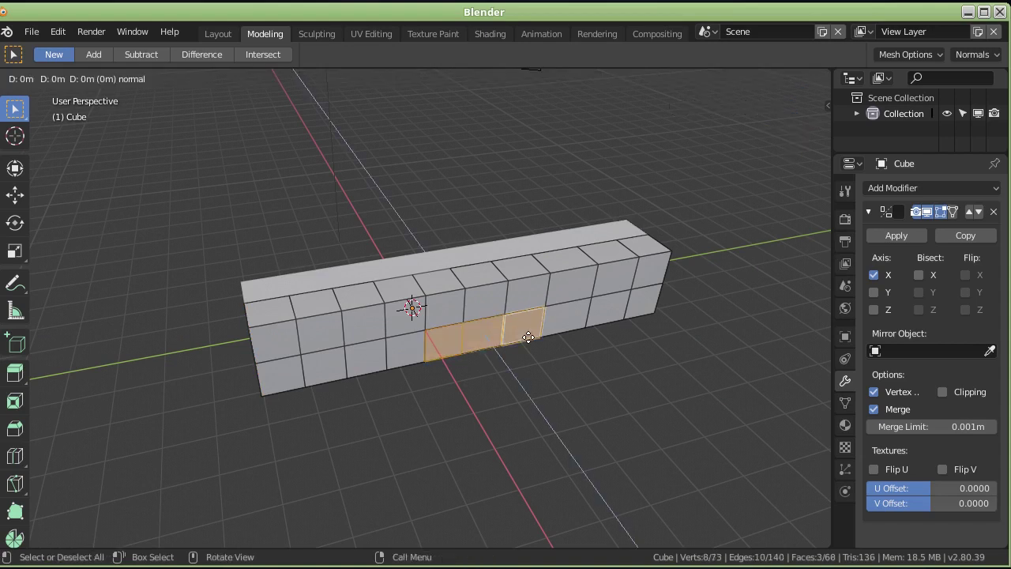
left_click(572, 449)
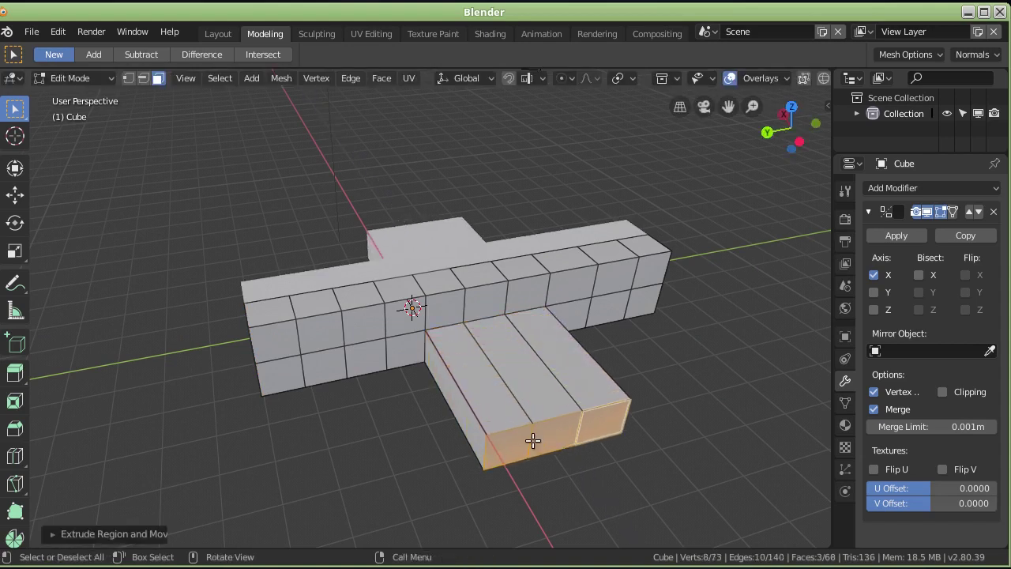
middle_click_drag(339, 388, 533, 441)
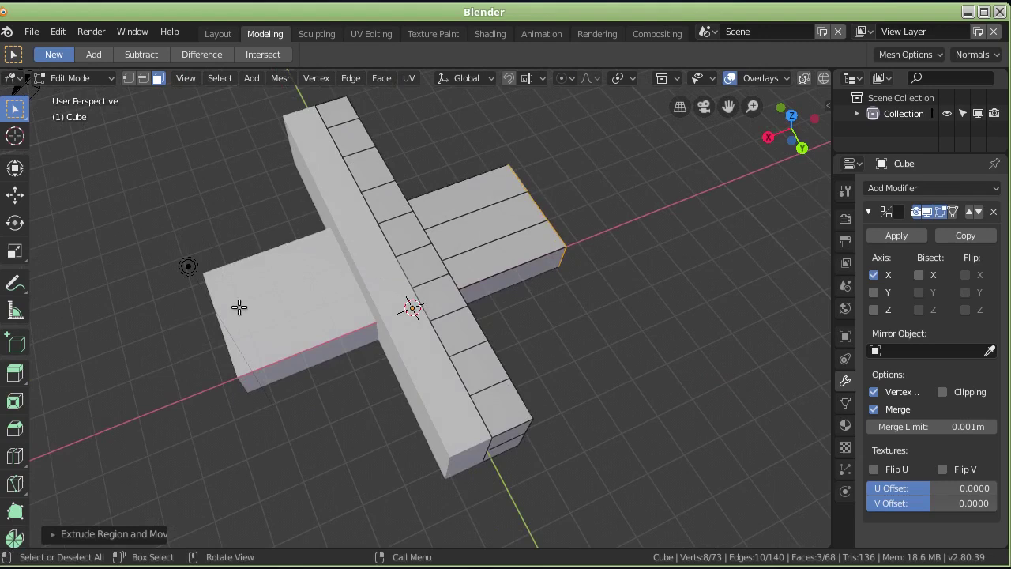
mouse_move(502, 312)
middle_mouse_down()
mouse_move(308, 367)
mouse_move(379, 345)
middle_mouse_up()
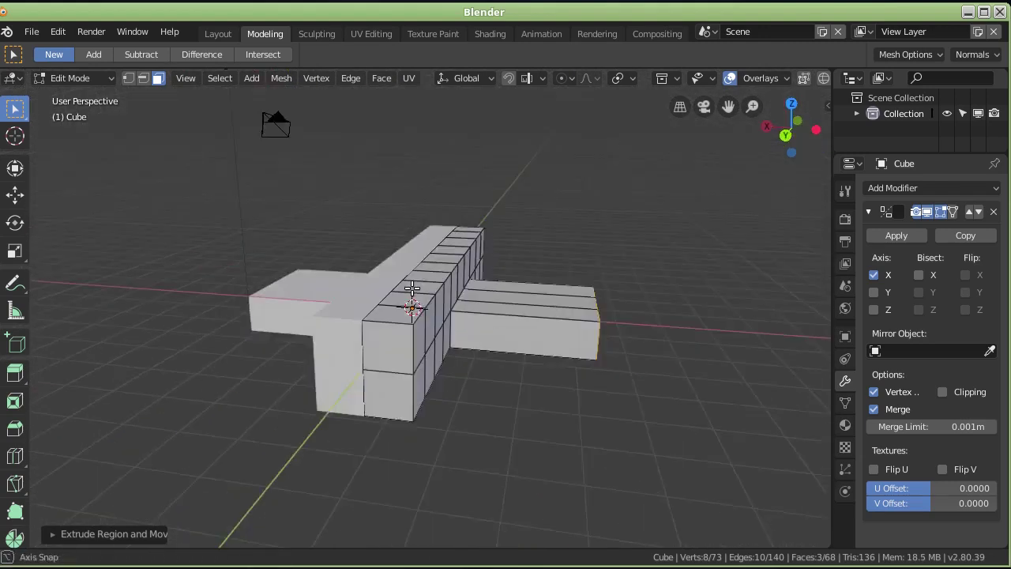
- Extrude the two fuselage end faces further out, reaching 79 vertices
left_click(380, 346)
left_click(387, 377, "shift")
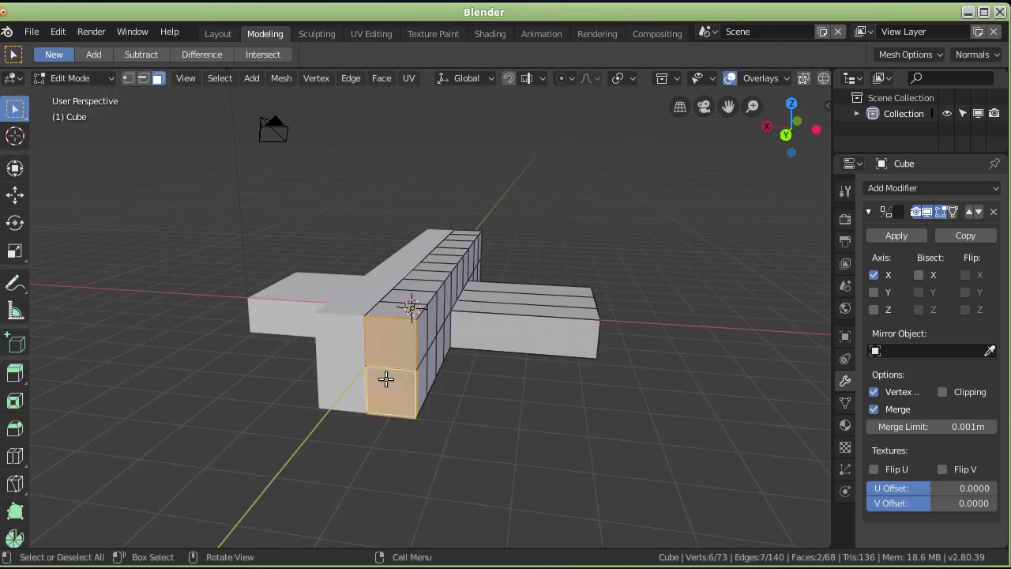
key("e")
left_click(364, 405)
mouse_move(441, 384)
middle_mouse_down()
mouse_move(303, 413)
mouse_move(293, 451)
mouse_move(286, 278)
middle_mouse_up()
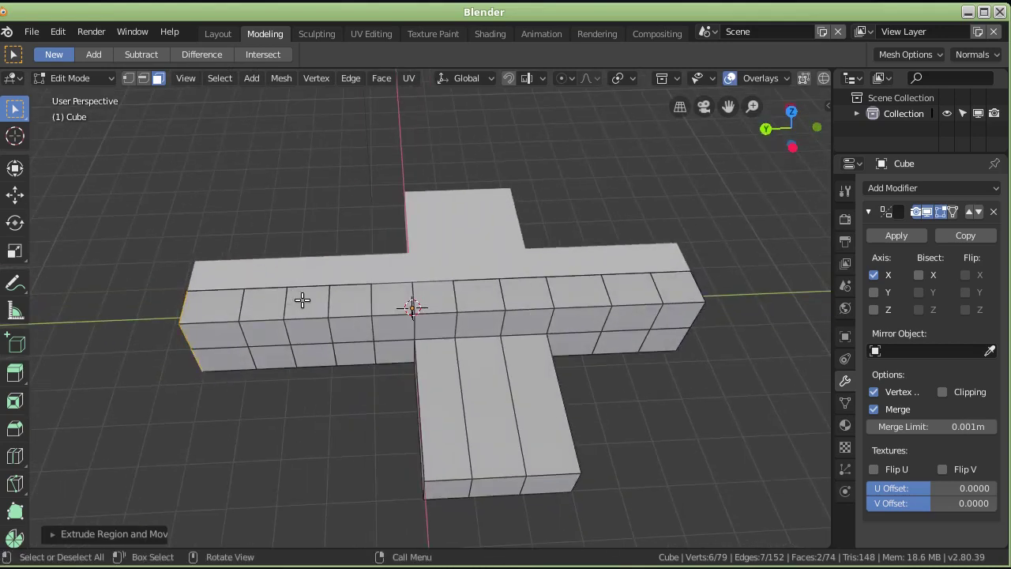
- Extrude three top faces at the fuselage end upward into a tall tail fin
left_click(303, 300)
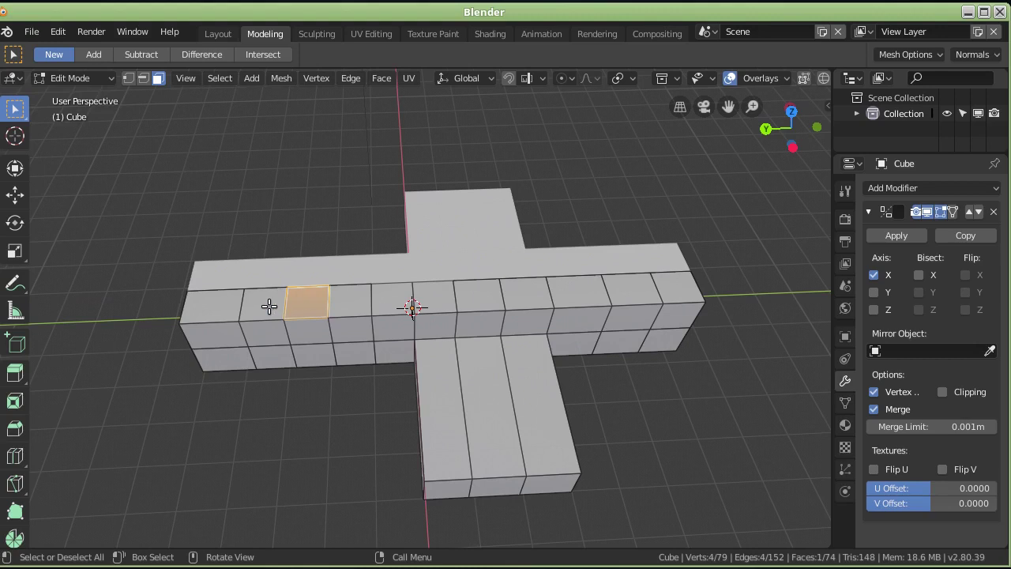
left_click(268, 306, "shift")
left_click(211, 307, "shift")
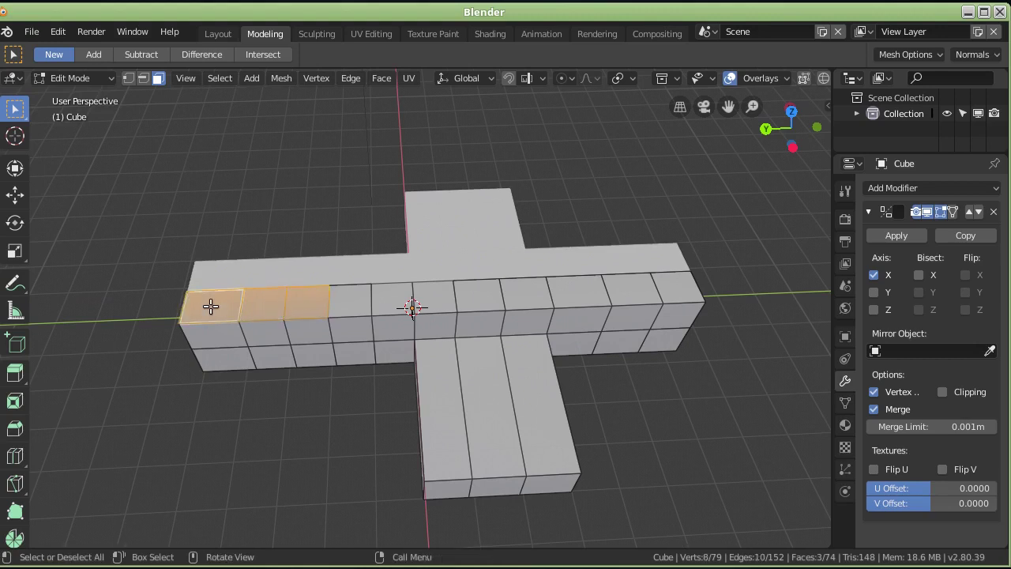
key("e")
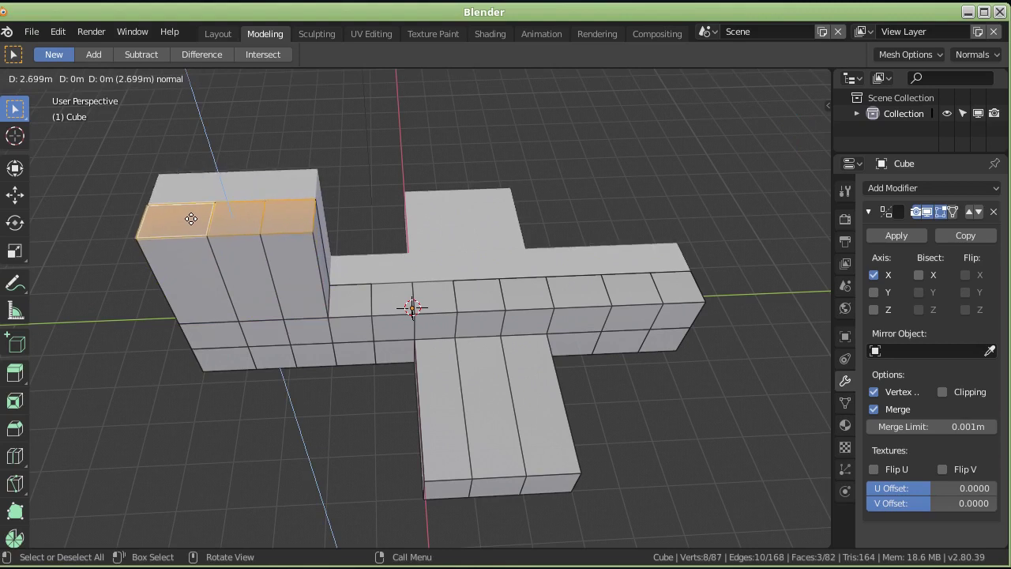
left_click(194, 220)
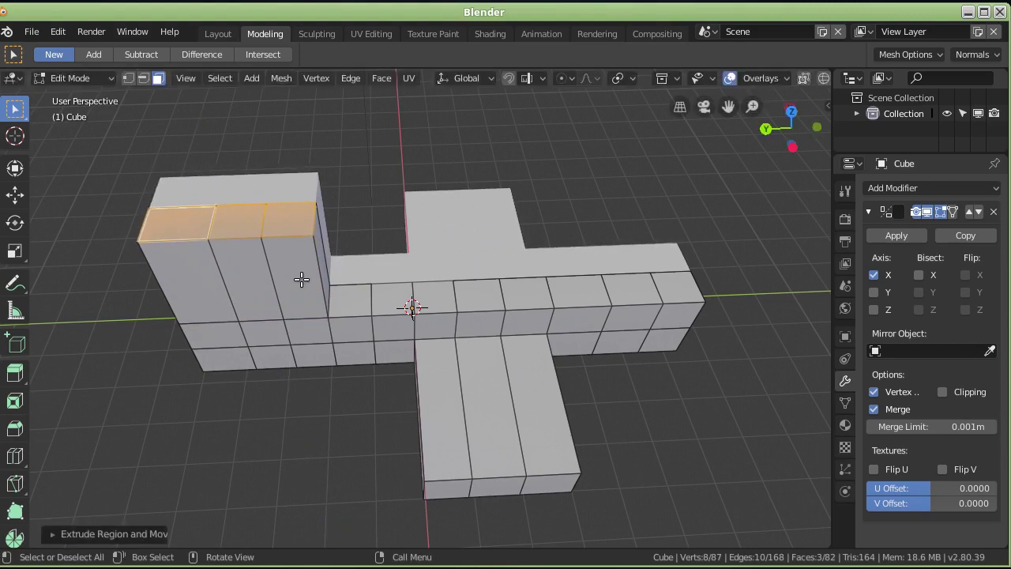
middle_click_drag(327, 268, 348, 221)
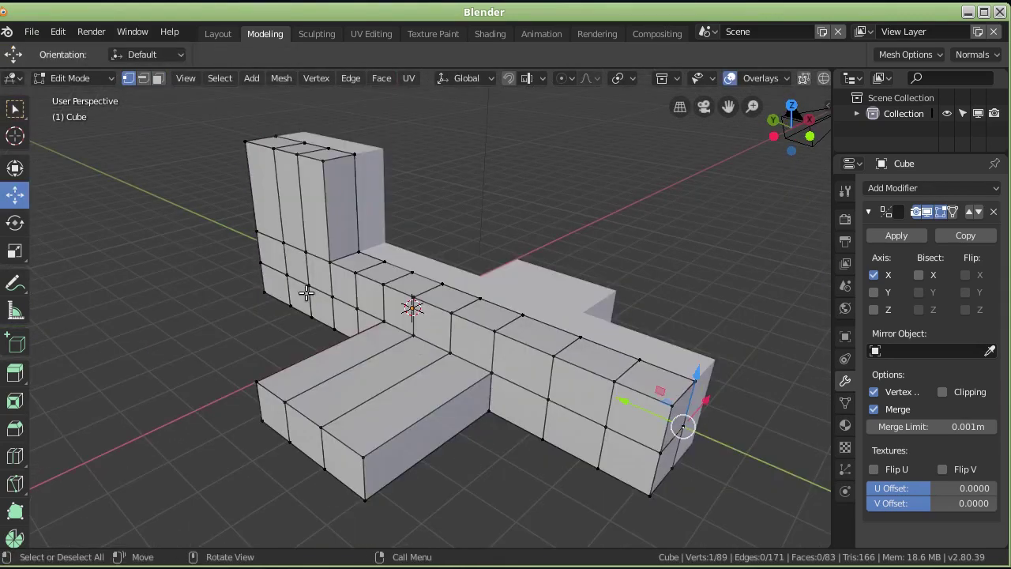
- Extrude one top face near the front into a small bump, reaching 93 vertices
left_click(158, 78)
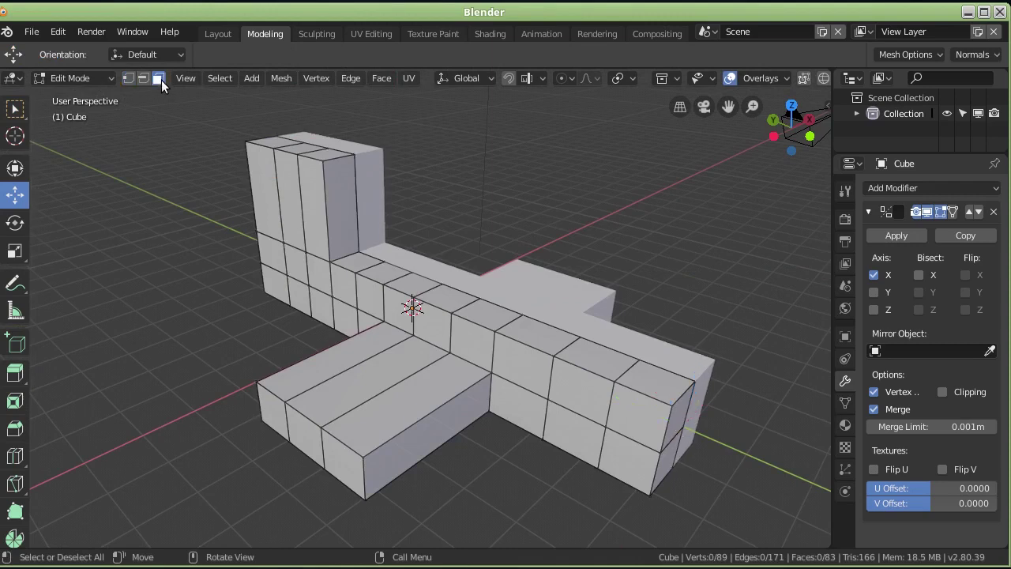
left_click(598, 362)
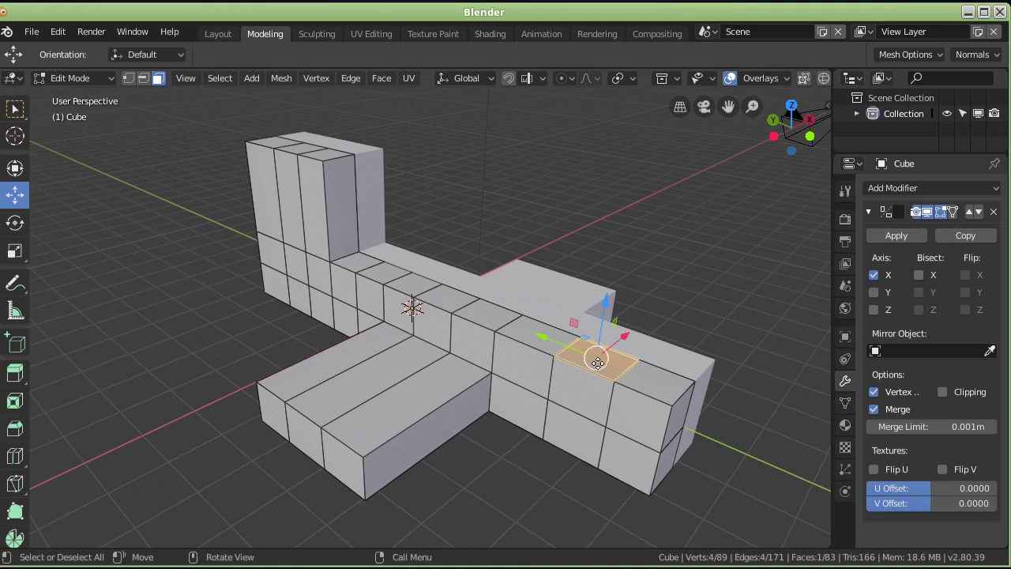
key("e")
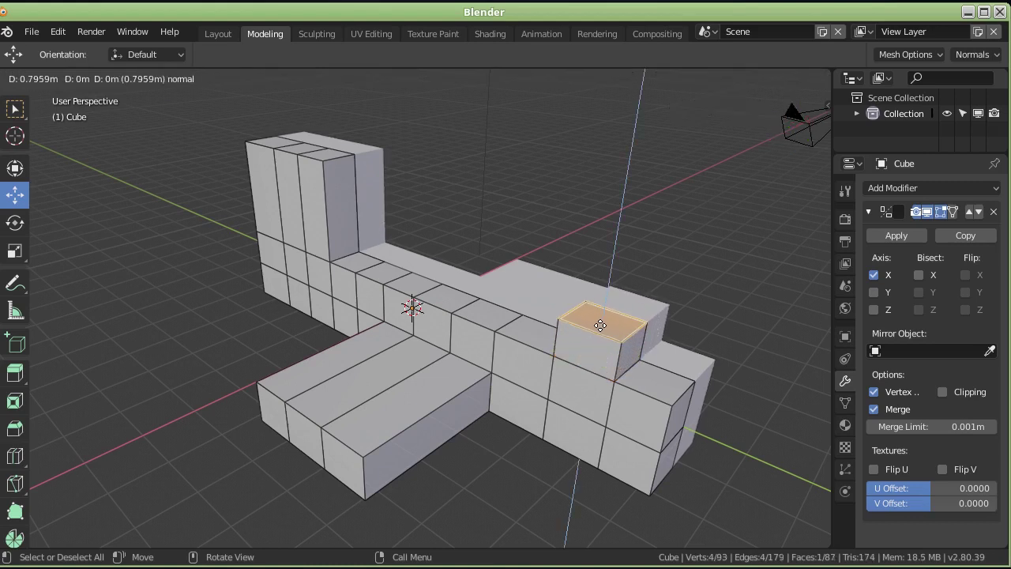
left_click(601, 324)
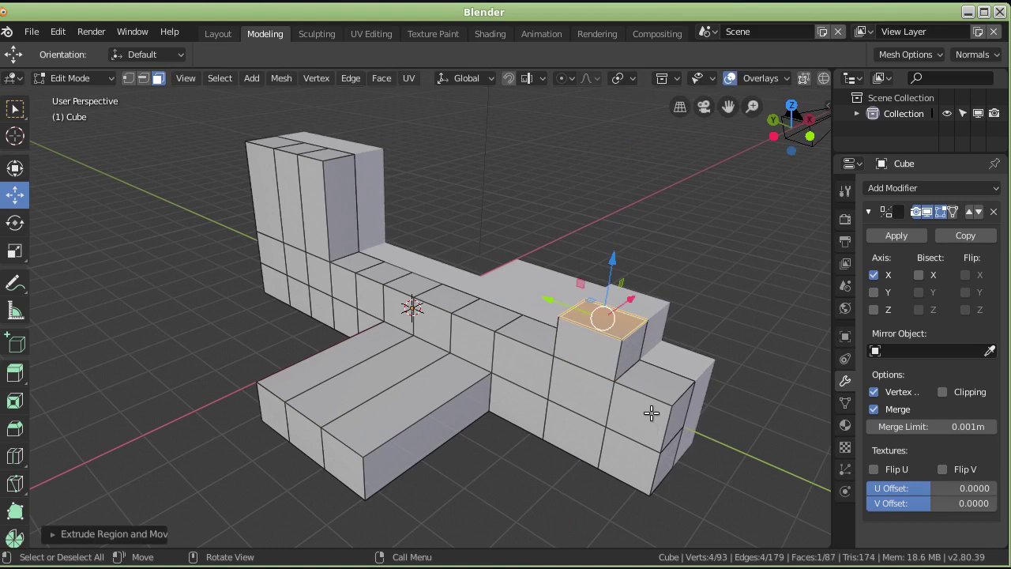
middle_click_drag(637, 376, 680, 316)
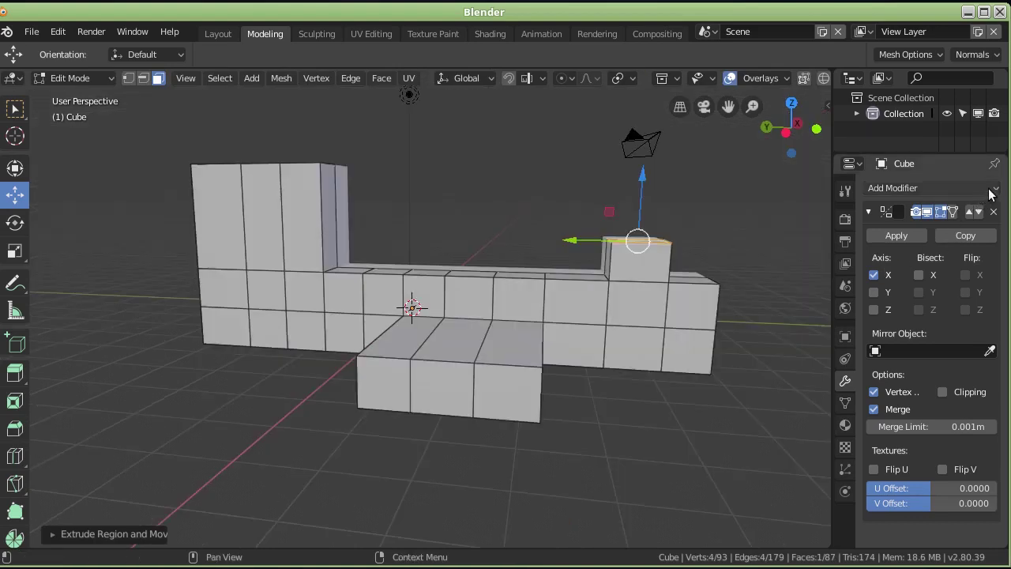
- Add a Subdivision Surface modifier and inspect the smoothed airplane from around
left_click(885, 189)
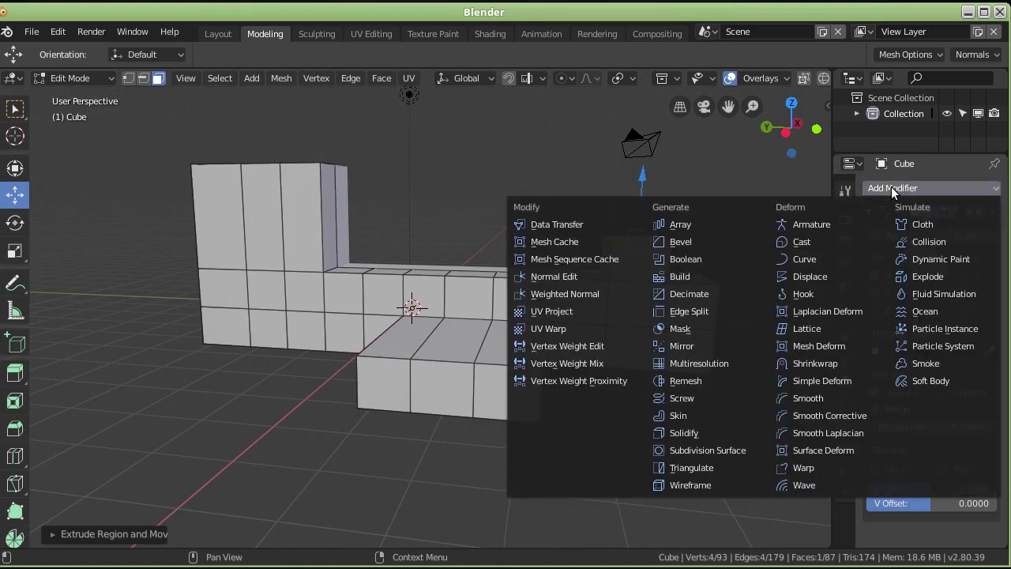
left_click(712, 450)
mouse_move(682, 360)
middle_mouse_down()
mouse_move(616, 418)
mouse_move(538, 441)
mouse_move(514, 384)
mouse_move(707, 341)
mouse_move(638, 338)
mouse_move(664, 392)
mouse_move(350, 399)
middle_mouse_up()
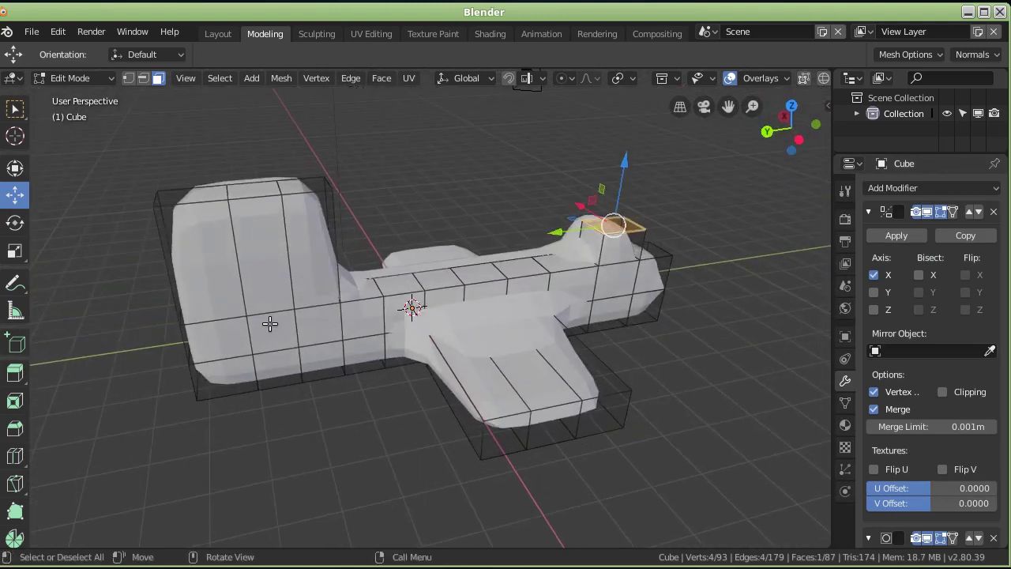
mouse_move(262, 372)
middle_mouse_down()
mouse_move(309, 356)
mouse_move(311, 379)
mouse_move(289, 361)
mouse_move(327, 338)
mouse_move(349, 338)
mouse_move(327, 350)
middle_mouse_up()
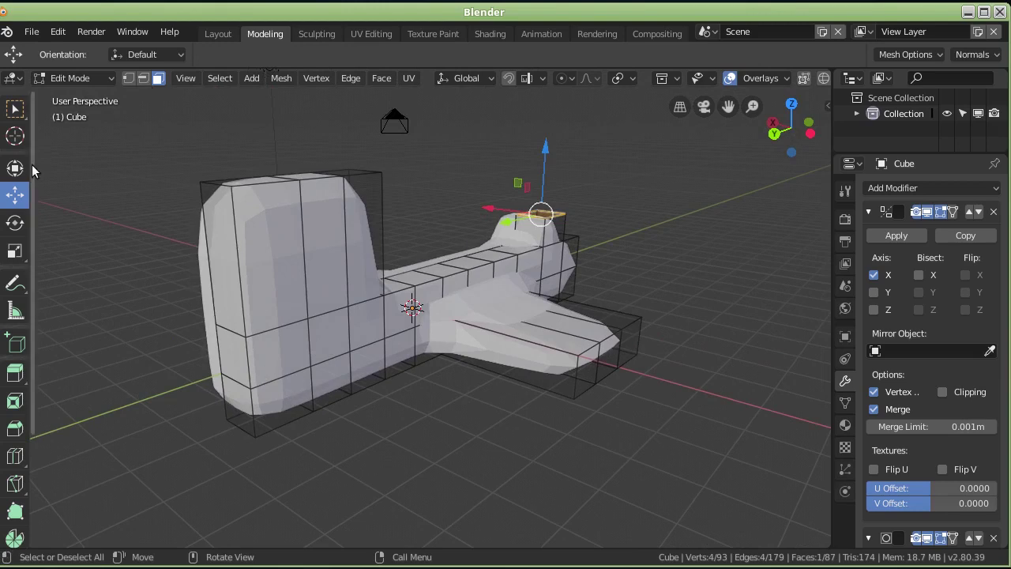
- Extrude four lower faces below the tail fin outward into a stabilizer
key("w")
left_click(299, 391)
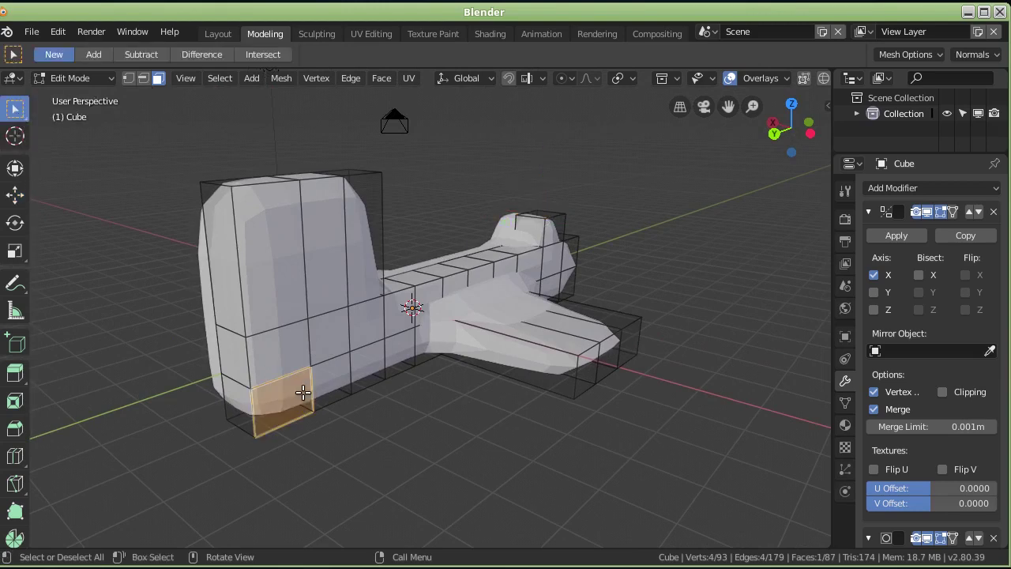
left_click(339, 382)
left_click(368, 362, "shift")
left_click(265, 395, "shift")
key("e")
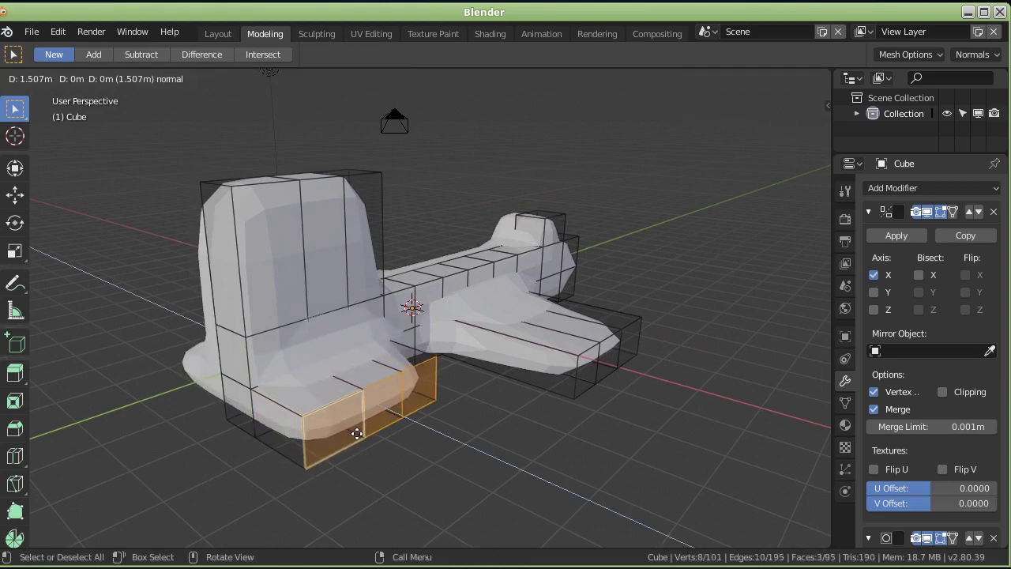
left_click(357, 434)
- Select the three-face wingtip strip and pull it outward to lengthen the wing
mouse_move(427, 419)
middle_mouse_down()
mouse_move(548, 503)
mouse_move(324, 372)
middle_mouse_up()
left_click(325, 348)
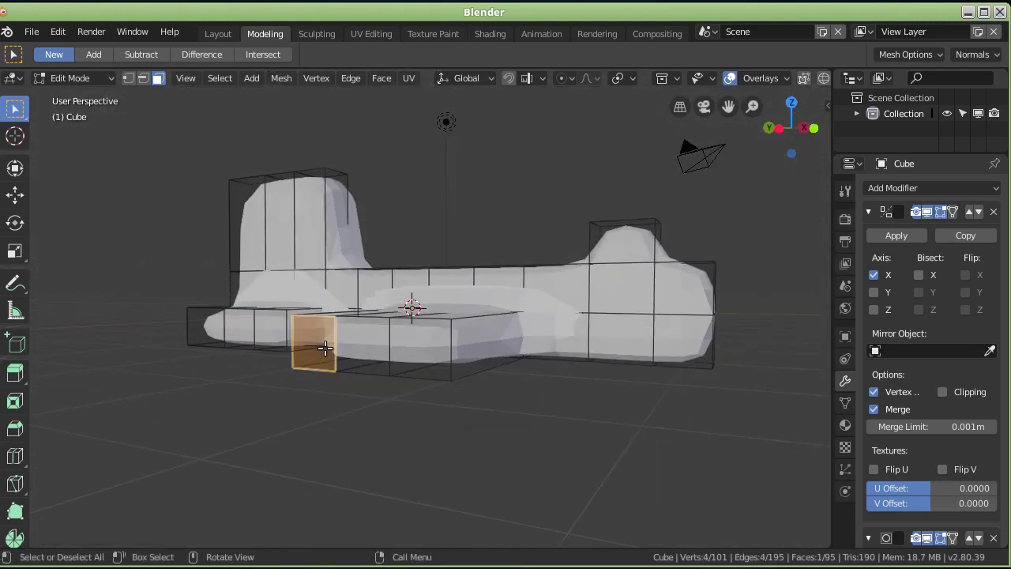
left_click(371, 350, "shift")
left_click(418, 349, "shift")
mouse_move(430, 364)
middle_mouse_down()
mouse_move(604, 483)
mouse_move(635, 489)
middle_mouse_up()
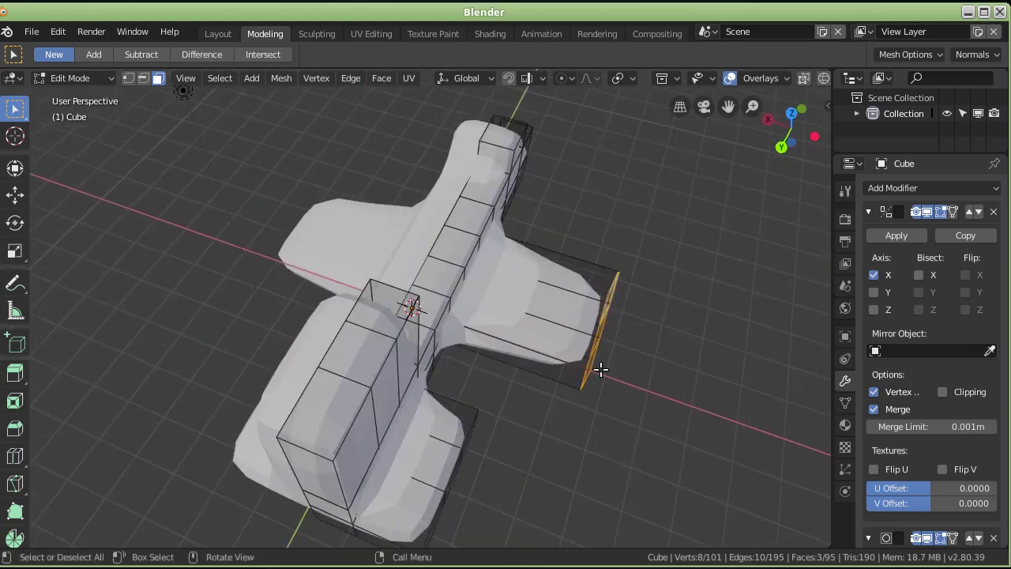
middle_click_drag(601, 369, 592, 366)
key("shift+space")
key("g")
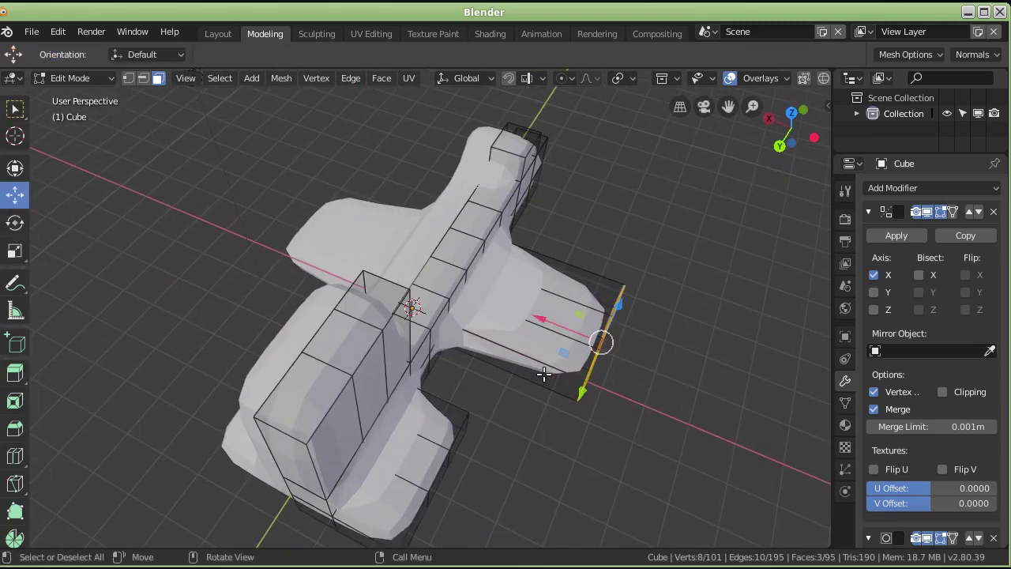
left_click_drag(542, 320, 624, 351)
- Stretch the wingtip further along Y, sweeping it back about 2.05 m, then deselect it
middle_click_drag(727, 370, 585, 343)
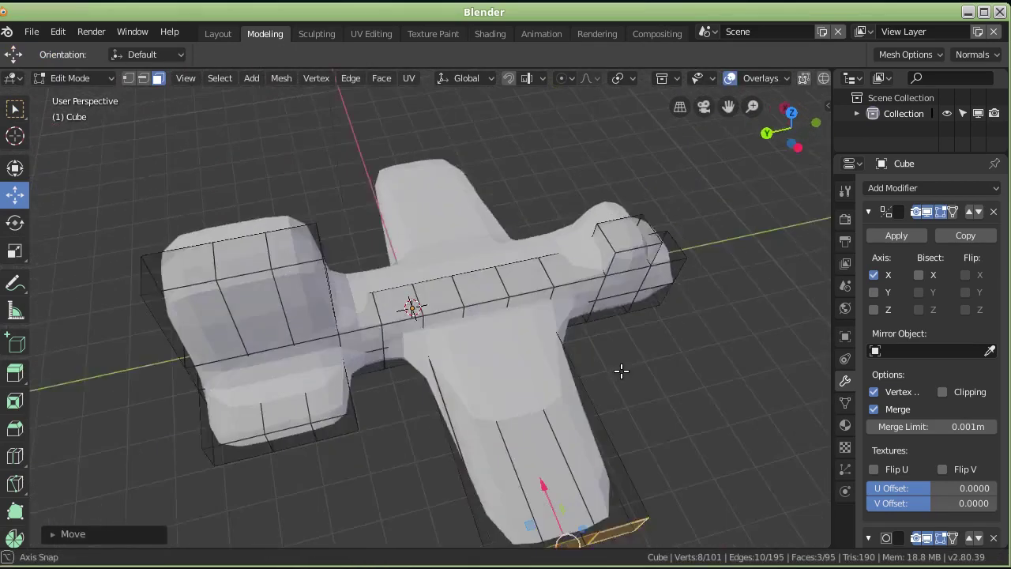
scroll(585, 344, "down", 2)
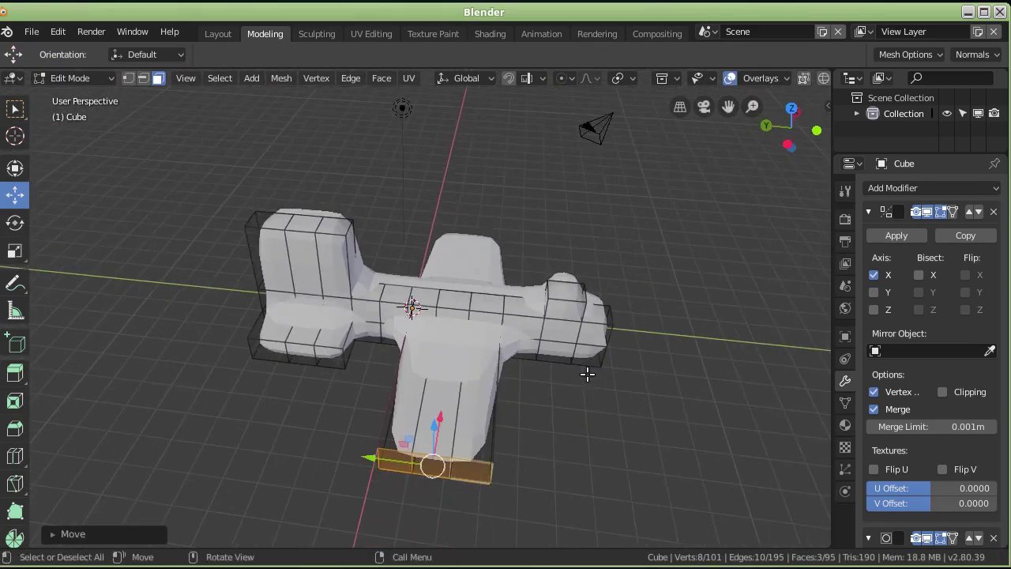
left_click_drag(366, 456, 303, 435)
mouse_move(472, 377)
middle_mouse_down()
mouse_move(397, 423)
mouse_move(384, 462)
mouse_move(212, 390)
middle_mouse_up()
left_click(388, 452)
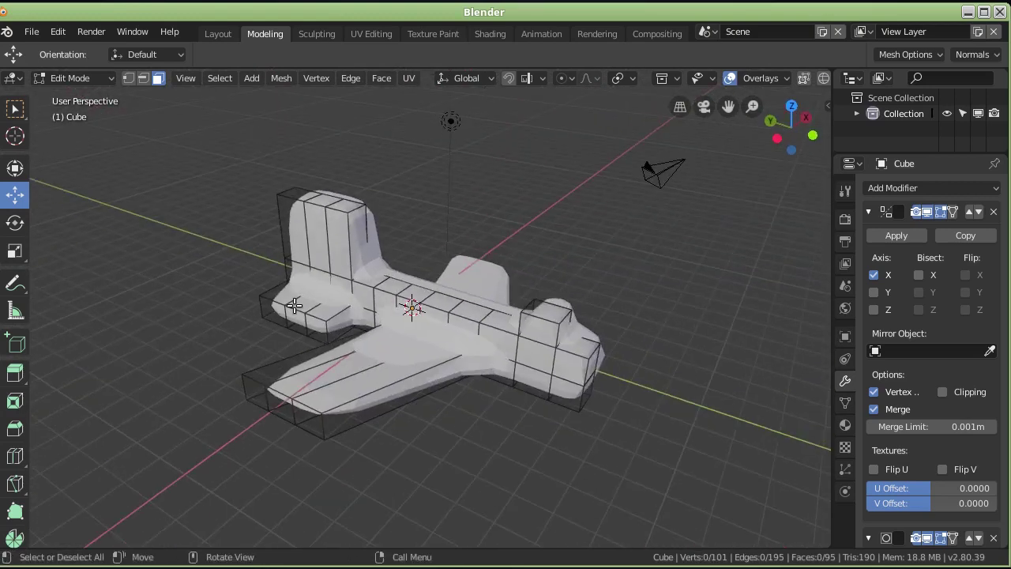
middle_click_drag(301, 303, 372, 305)
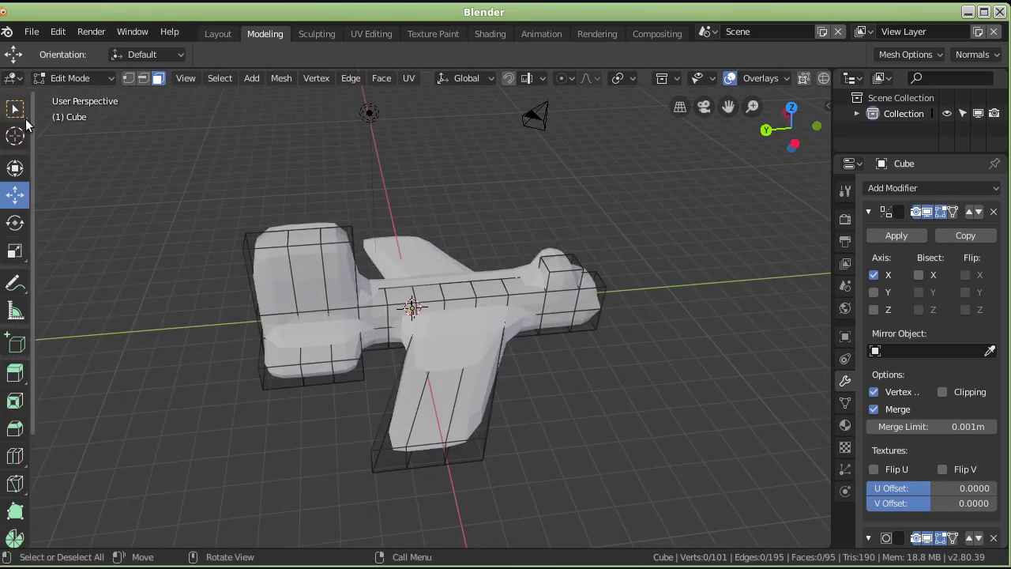
- Box-select three top faces of the tail block and slide them along X to slant the fin
left_click(15, 108)
left_click(346, 239)
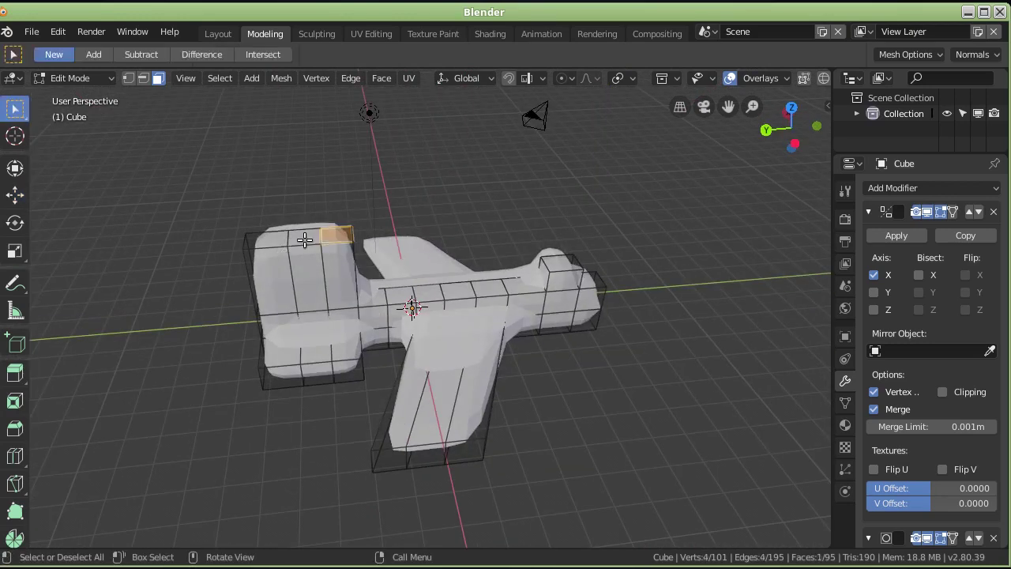
left_click(306, 239, "shift")
left_click(272, 239, "shift")
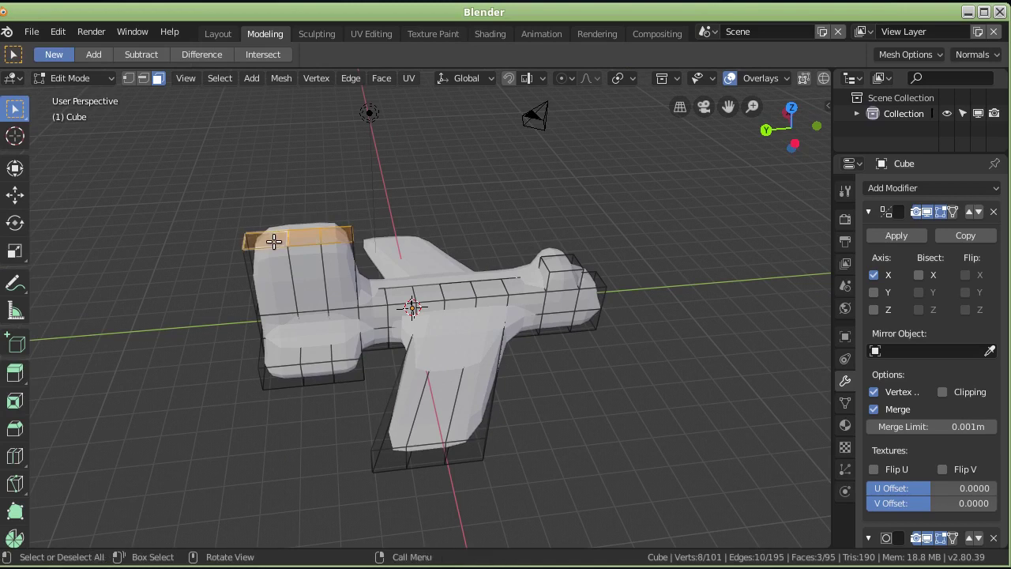
left_click(15, 194)
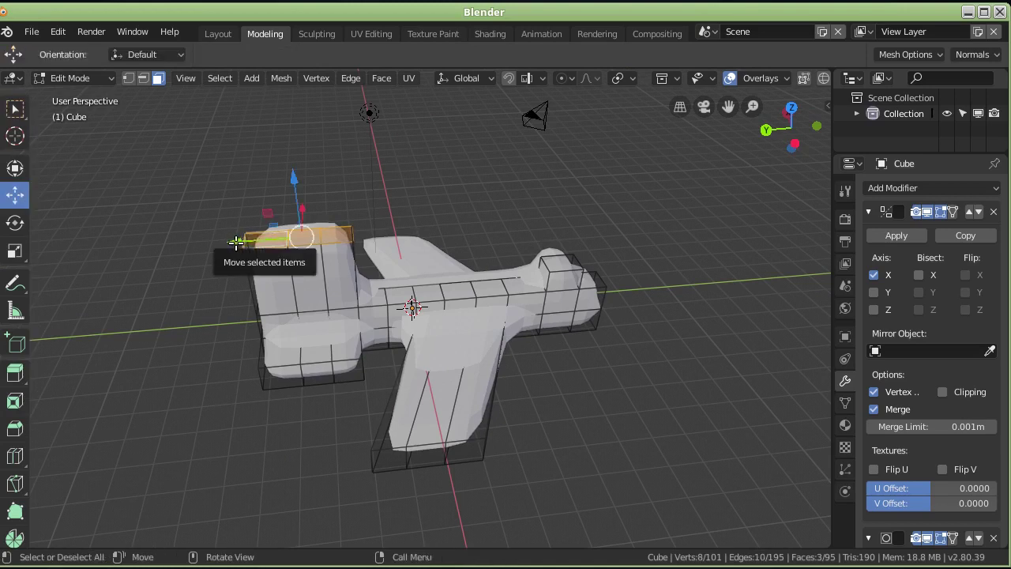
left_click_drag(236, 243, 199, 246)
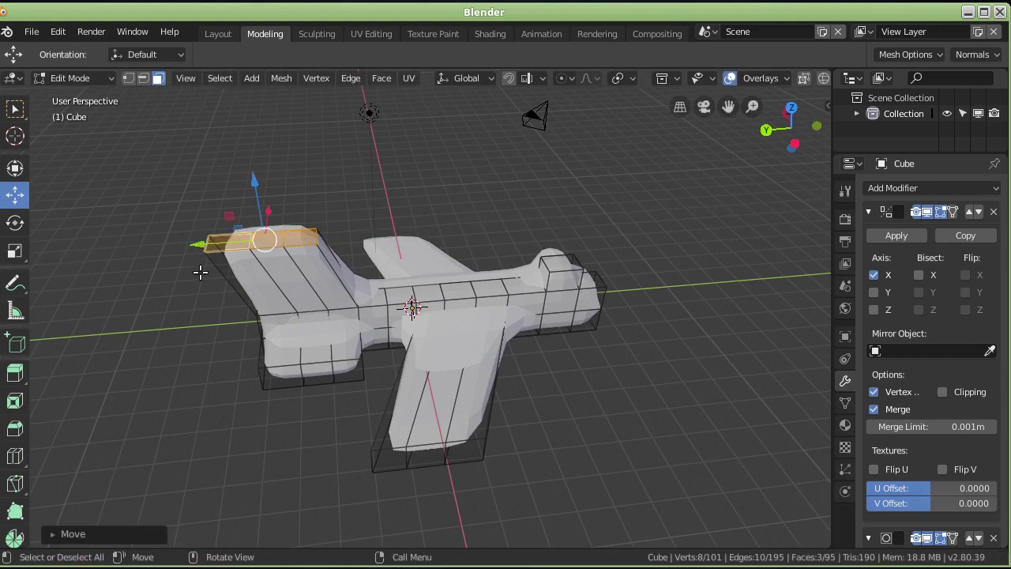
- Select three lower faces at the tail's base and push them outward along X
middle_click_drag(210, 364, 338, 410)
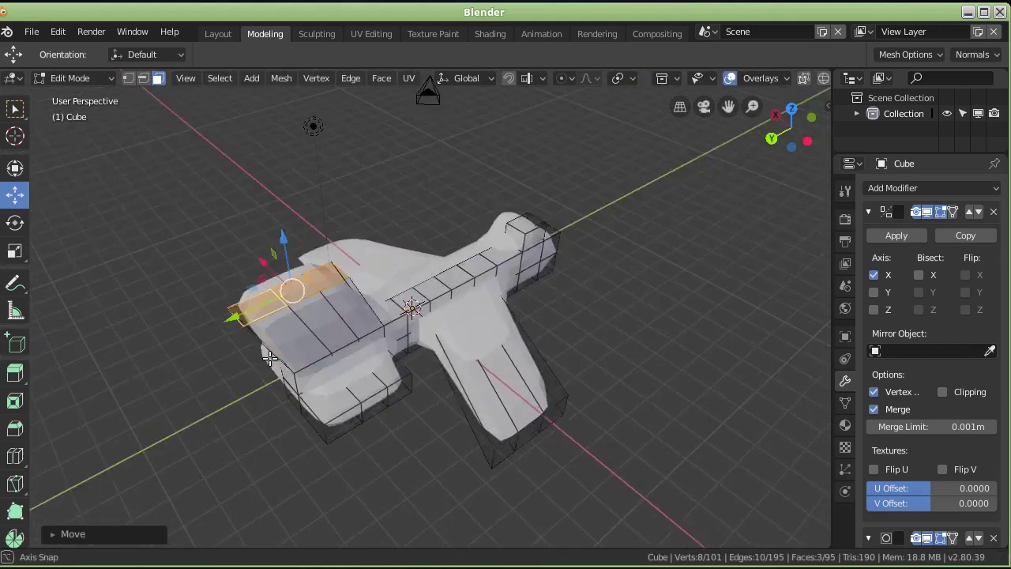
left_click(341, 367)
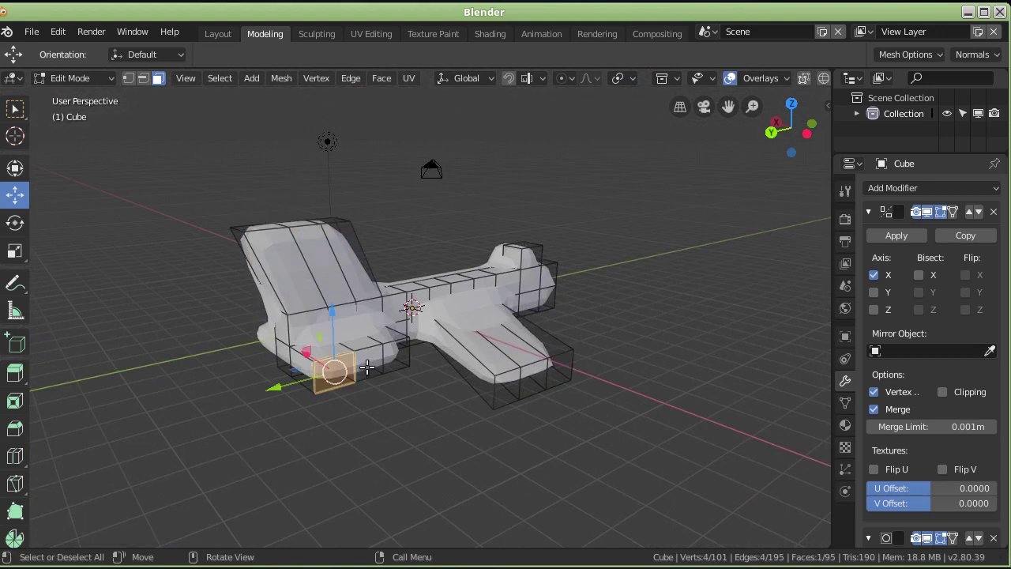
left_click(369, 360, "shift")
left_click(395, 356, "shift")
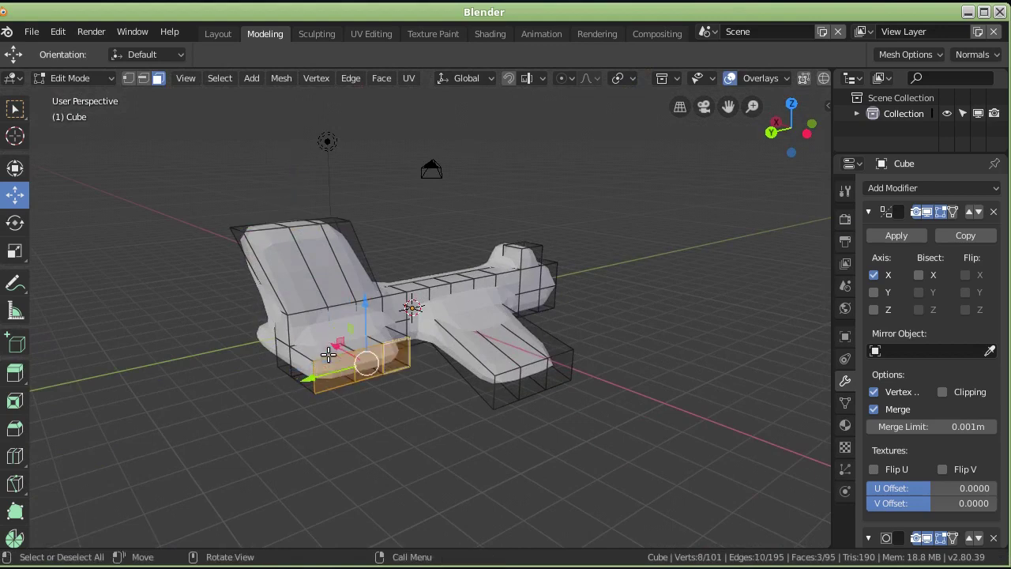
mouse_move(332, 347)
left_mouse_down()
mouse_move(356, 383)
mouse_move(327, 391)
left_mouse_up()
mouse_move(429, 384)
middle_mouse_down()
mouse_move(395, 501)
mouse_move(356, 465)
mouse_move(458, 370)
mouse_move(466, 442)
middle_mouse_up()
- Set the Subdivision Surface viewport level to 2 and inspect the smoothed airplane from several angles
scroll(915, 442, "down", 3)
scroll(915, 474, "down", 2)
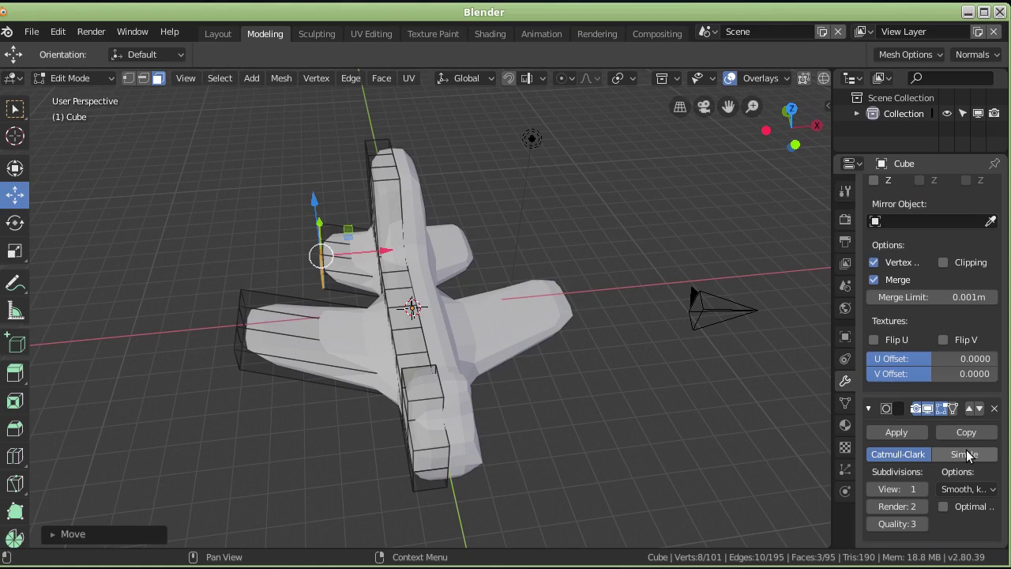
left_click(922, 489)
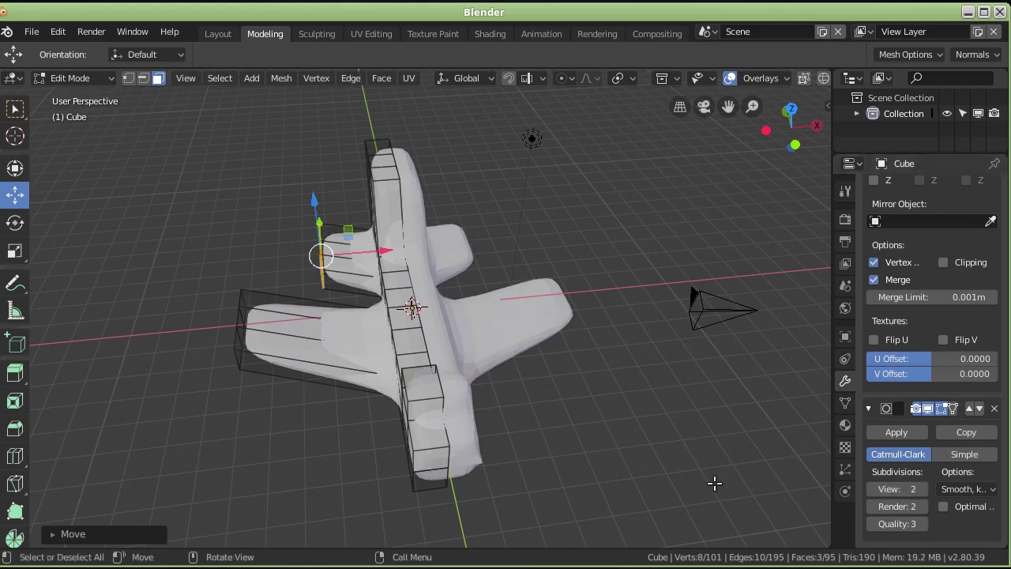
middle_click_drag(571, 452, 646, 390)
mouse_move(557, 379)
middle_mouse_down()
mouse_move(655, 435)
mouse_move(517, 363)
mouse_move(136, 288)
mouse_move(153, 268)
middle_mouse_up()
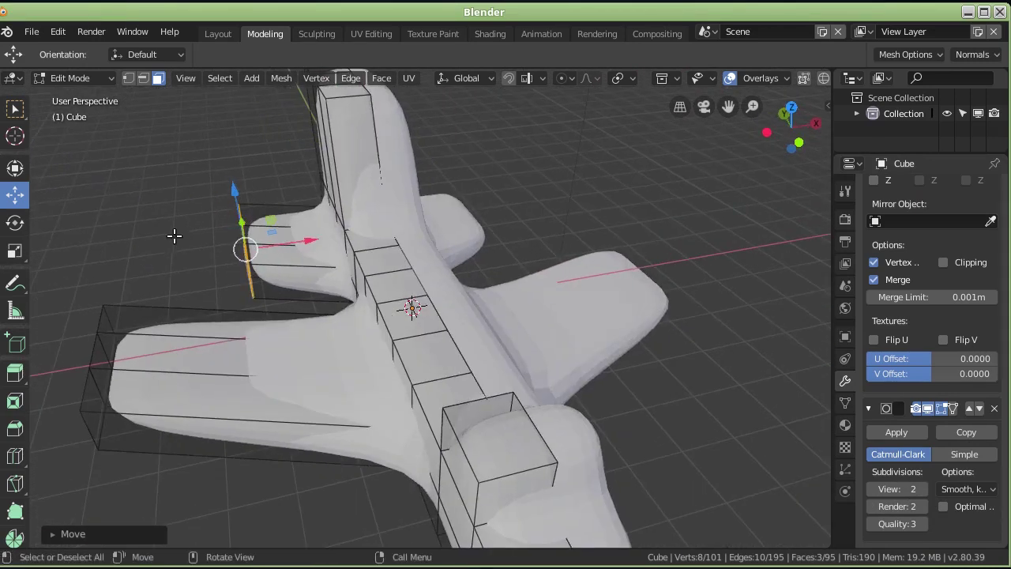
middle_click_drag(297, 275, 292, 237)
middle_click_drag(409, 256, 241, 302)
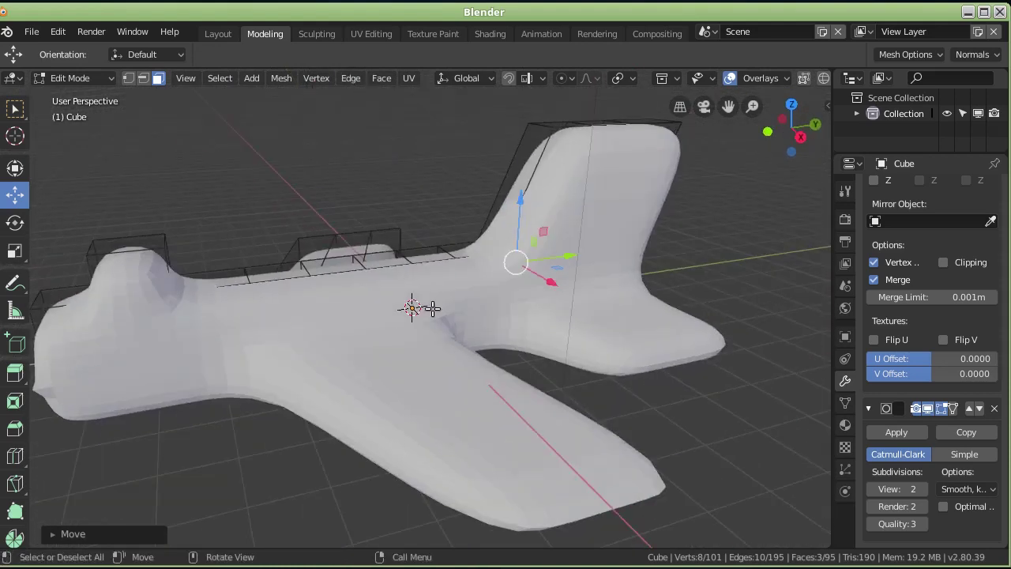
middle_click_drag(327, 271, 515, 388)
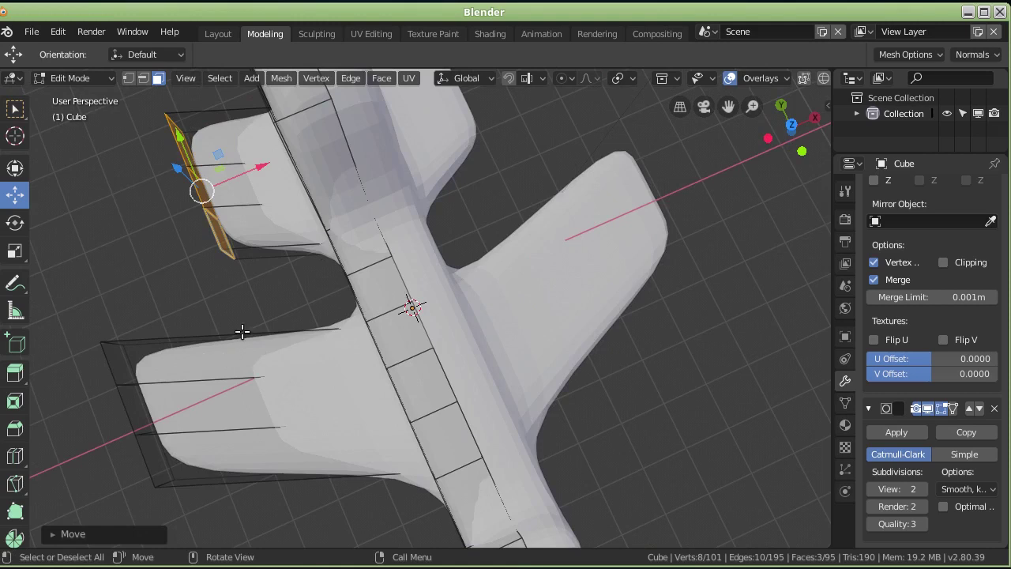
mouse_move(309, 394)
middle_mouse_down()
mouse_move(370, 320)
mouse_move(289, 327)
mouse_move(171, 310)
mouse_move(152, 282)
middle_mouse_up()
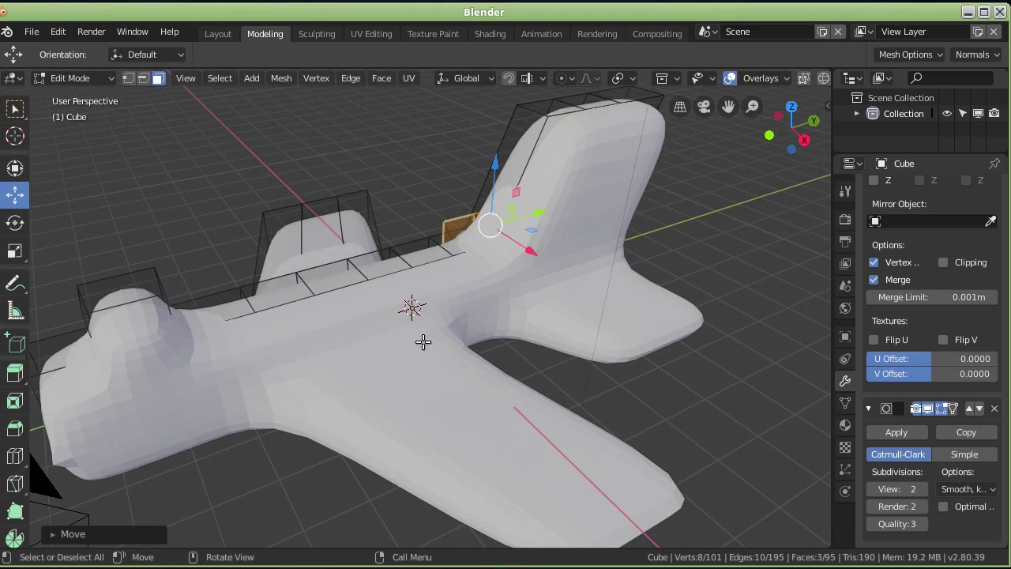
mouse_move(423, 390)
middle_mouse_down()
mouse_move(520, 366)
mouse_move(510, 366)
mouse_move(538, 349)
middle_mouse_up()
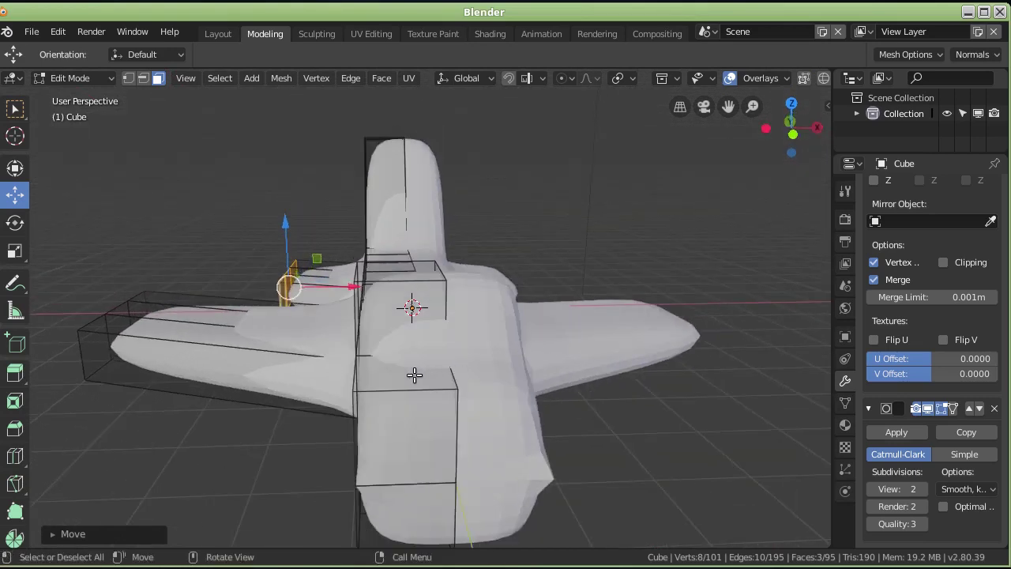
mouse_move(414, 374)
middle_mouse_down()
mouse_move(474, 361)
mouse_move(522, 372)
mouse_move(559, 414)
mouse_move(563, 448)
middle_mouse_up()
- Select the stabilizer's top faces and lower them to thin the stabilizer
middle_click_drag(336, 381, 359, 337)
middle_click_drag(195, 420, 202, 395)
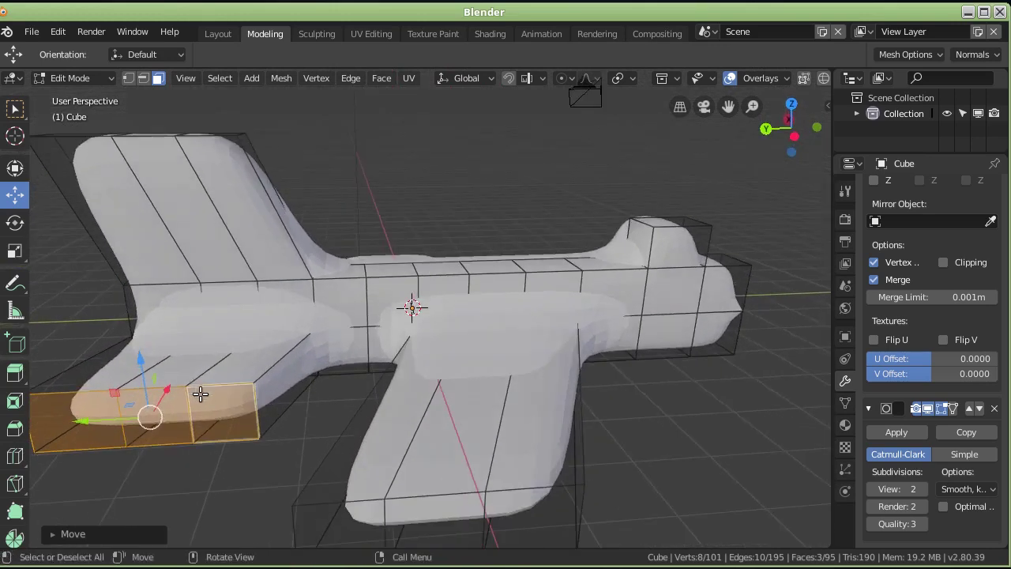
left_click(103, 378)
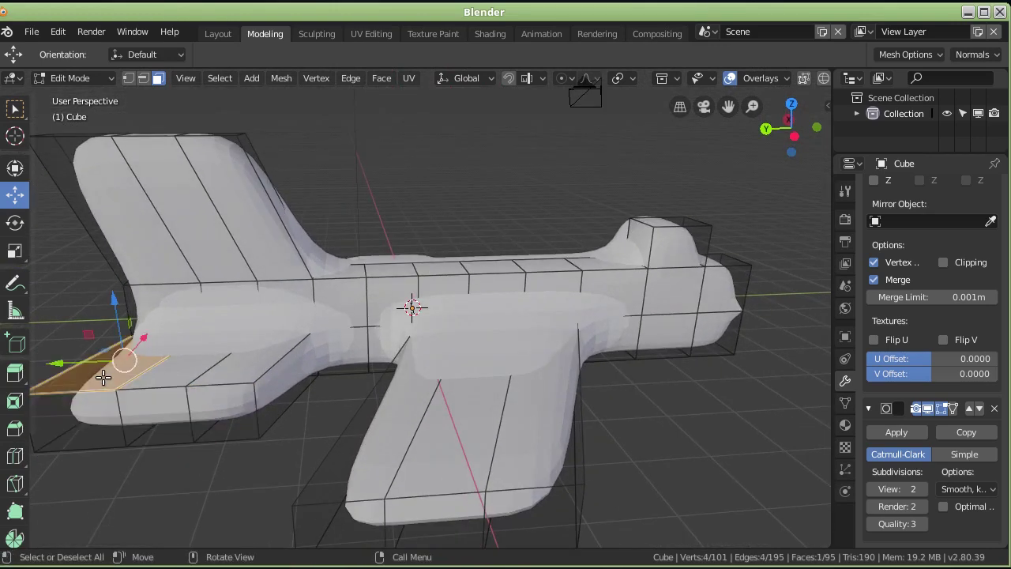
left_click(167, 380, "shift")
left_click(261, 379, "shift")
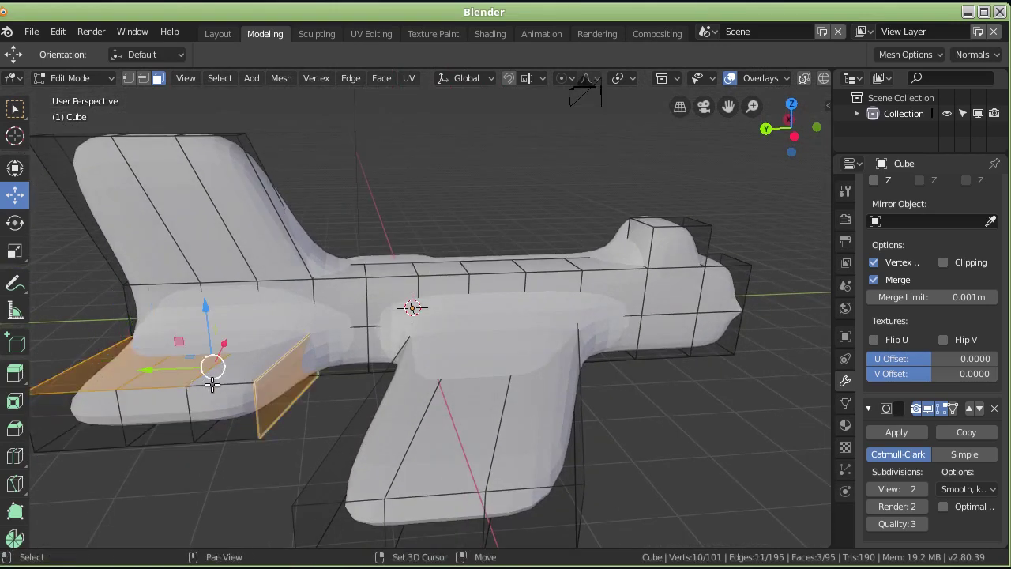
left_click(236, 378, "shift")
left_click(280, 396, "shift")
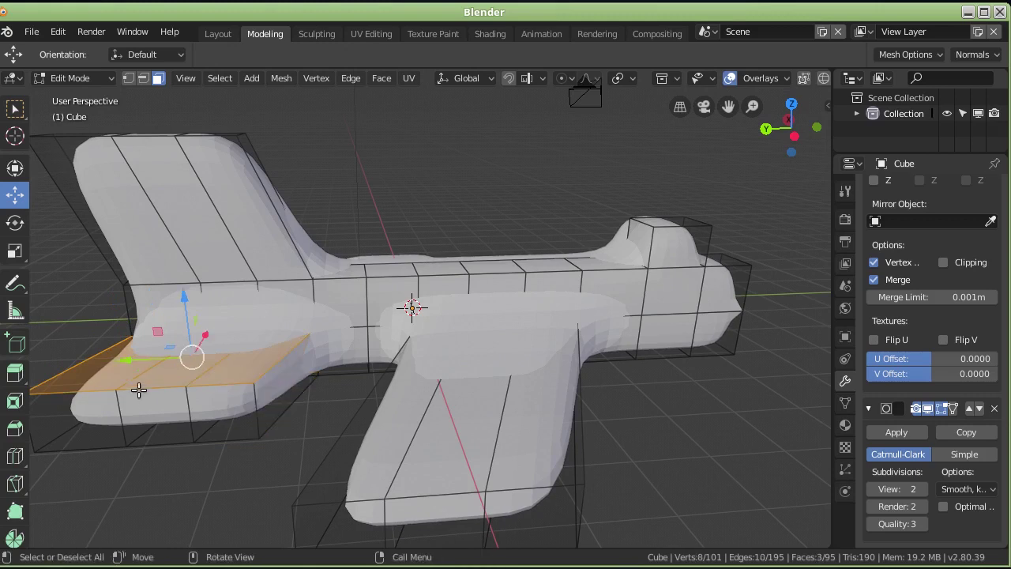
left_click_drag(185, 314, 192, 354)
- Select three underside faces of the stabilizer and shift them about 0.089 m along Z
mouse_move(156, 404)
middle_mouse_down()
mouse_move(306, 361)
mouse_move(250, 209)
middle_mouse_up()
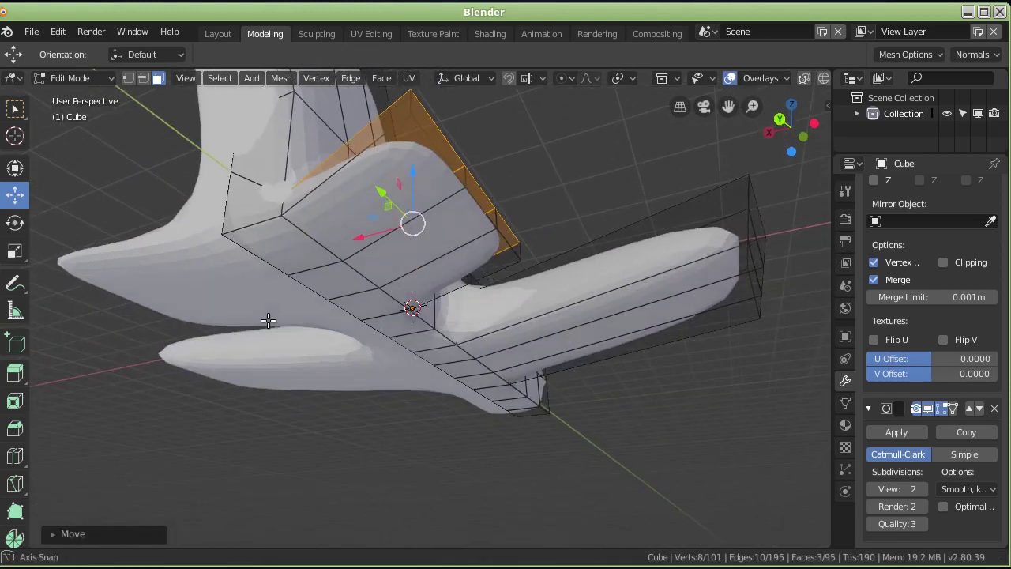
left_click(385, 174)
left_click(450, 249, "shift")
left_click(464, 272, "shift")
mouse_move(474, 273)
middle_mouse_down()
mouse_move(479, 339)
mouse_move(423, 349)
middle_mouse_up()
left_click_drag(423, 349, 425, 348)
mouse_move(426, 348)
middle_mouse_down()
mouse_move(339, 406)
mouse_move(165, 463)
mouse_move(192, 419)
mouse_move(149, 435)
mouse_move(181, 295)
mouse_move(192, 329)
middle_mouse_up()
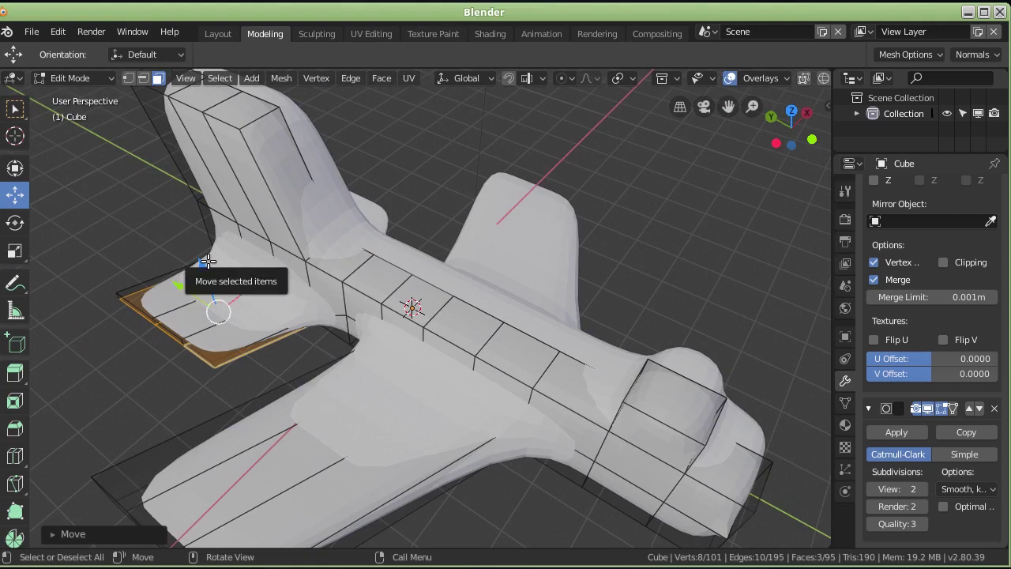
middle_click_drag(237, 185, 223, 169)
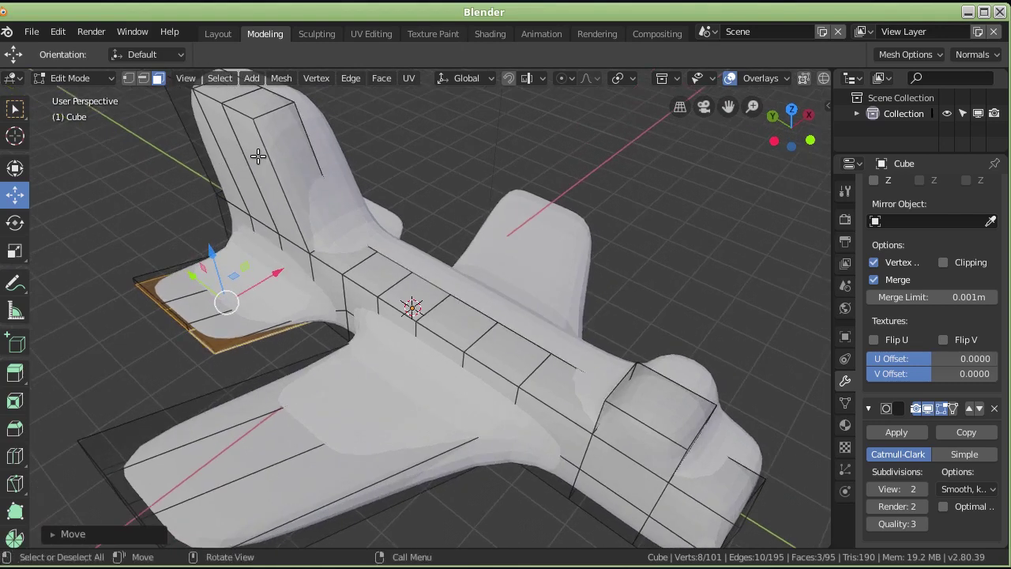
- Select three tail-fin faces and sweep them back along X
left_click(258, 156)
left_click_drag(239, 159, 230, 155)
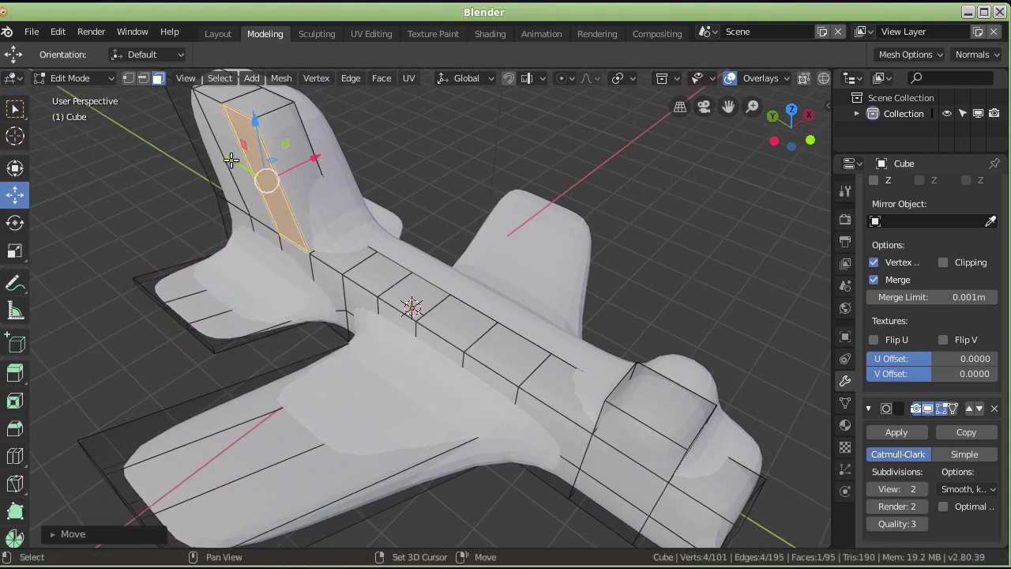
left_click(215, 146, "shift")
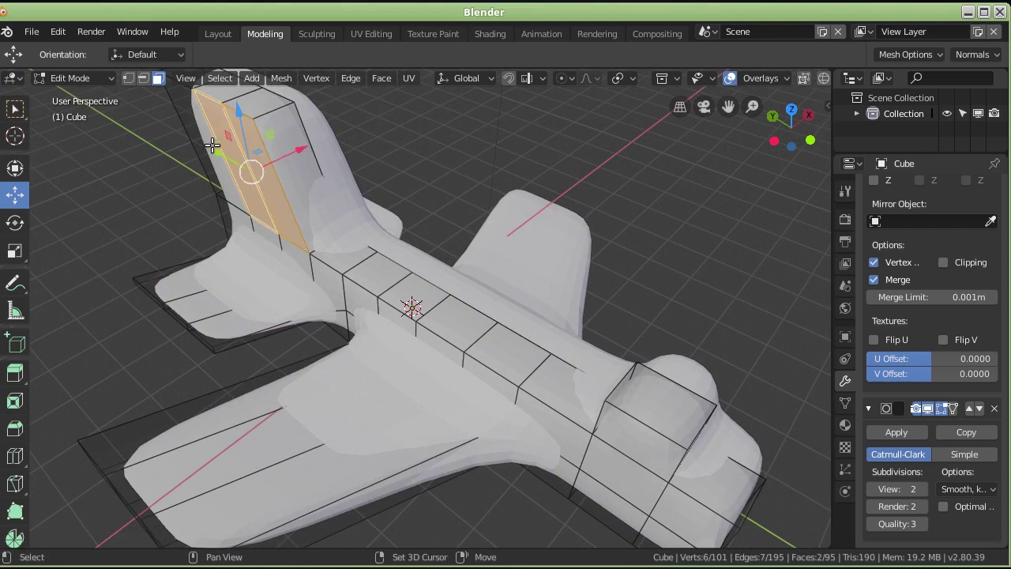
left_click(199, 144, "shift")
left_click_drag(272, 146, 297, 140)
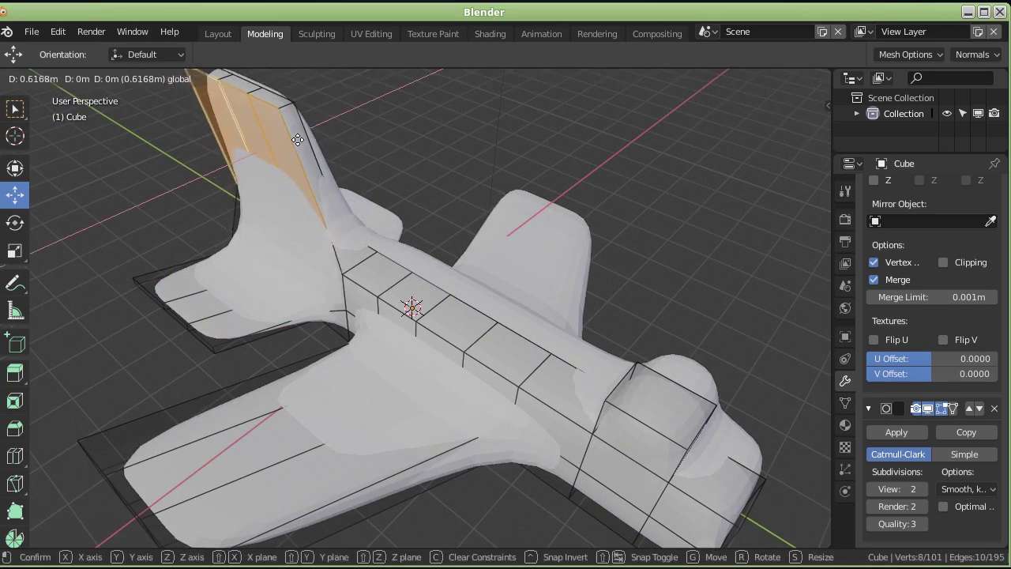
left_click_drag(297, 140, 330, 143)
middle_click_drag(329, 143, 345, 148)
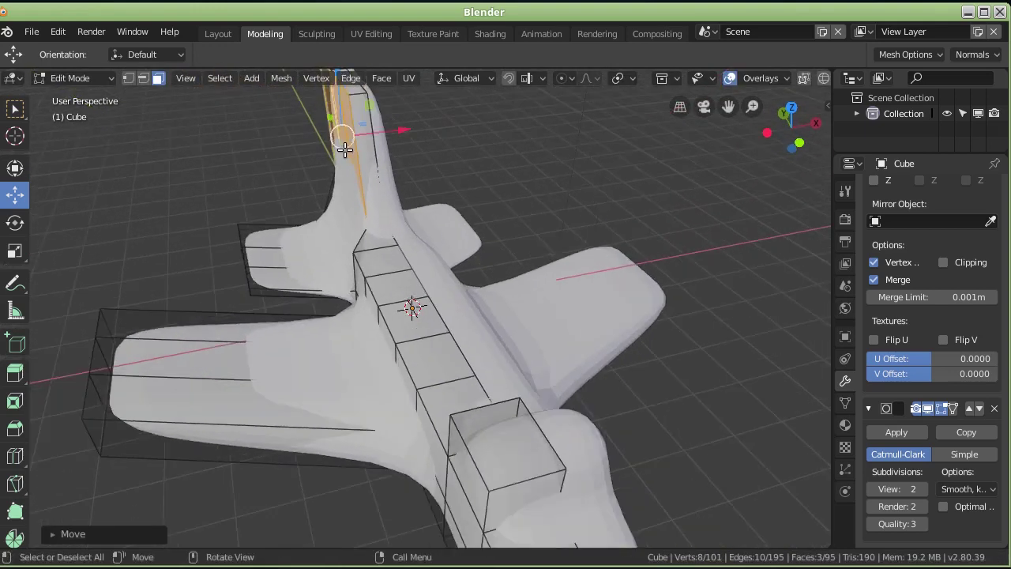
- In Edge select, move three stabilizer tip edges about 0.29 m along X
scroll(345, 148, "down", 2)
scroll(345, 148, "down", 1)
left_click(144, 79)
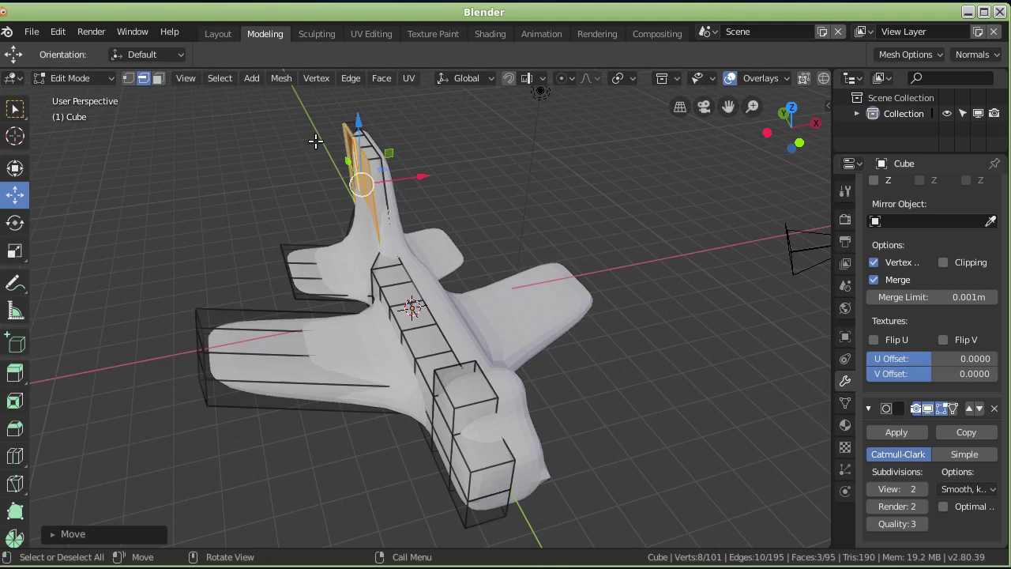
mouse_move(371, 156)
middle_mouse_down()
mouse_move(519, 180)
mouse_move(426, 199)
middle_mouse_up()
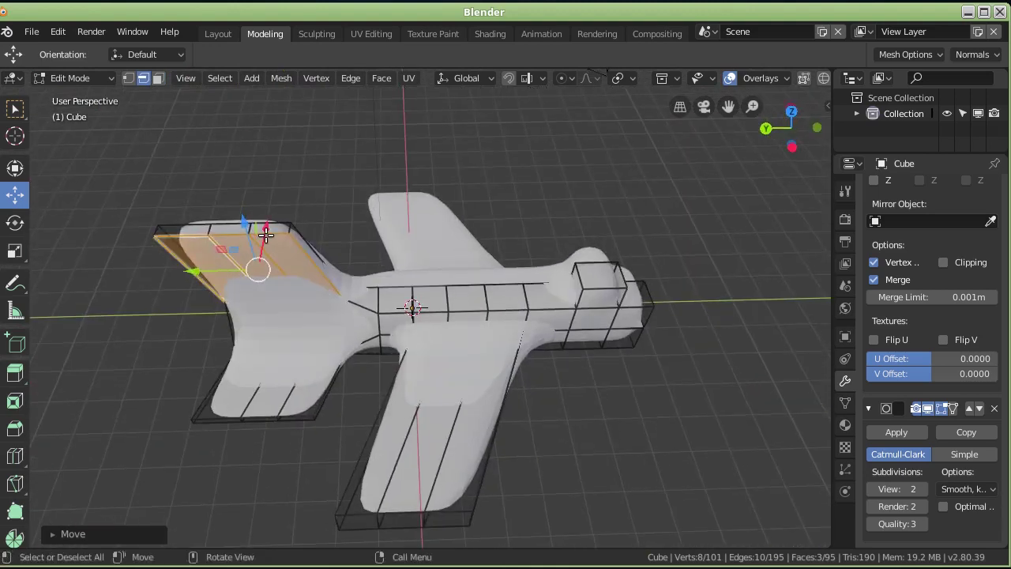
mouse_move(172, 214)
middle_mouse_down()
mouse_move(197, 232)
mouse_move(181, 306)
middle_mouse_up()
left_click(159, 323)
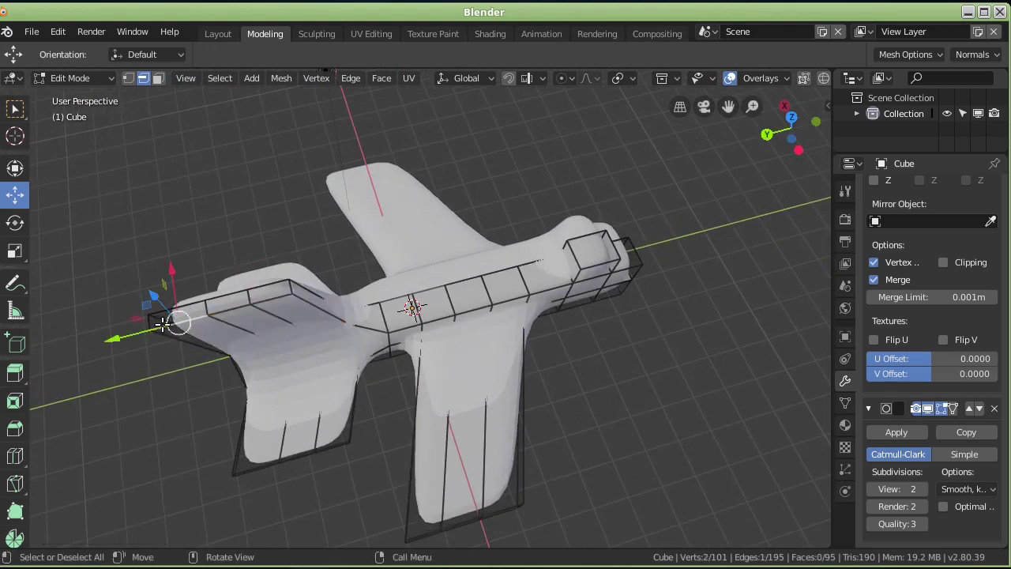
left_click(234, 307, "shift")
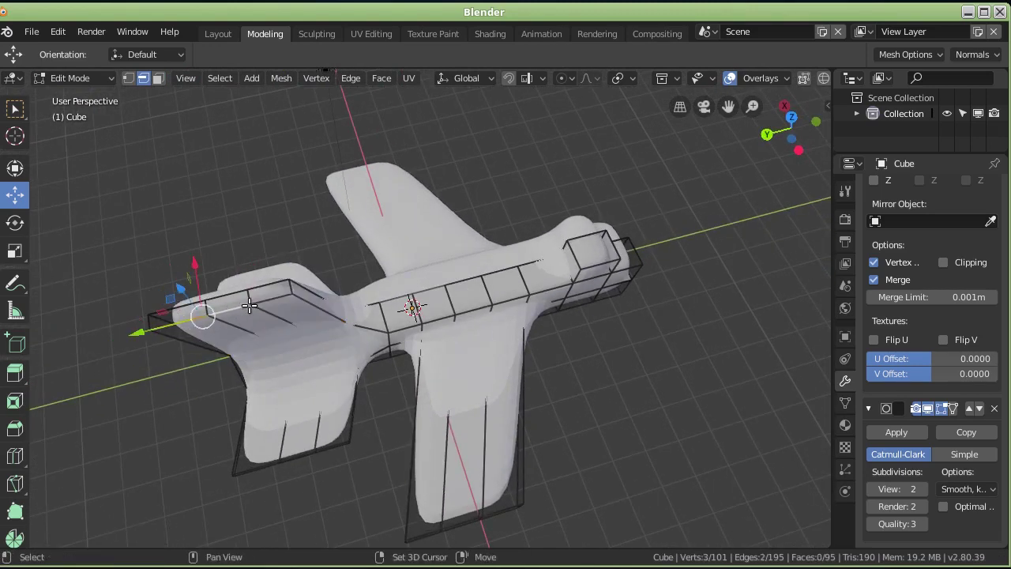
left_click(269, 301, "shift")
middle_click_drag(266, 255, 183, 233)
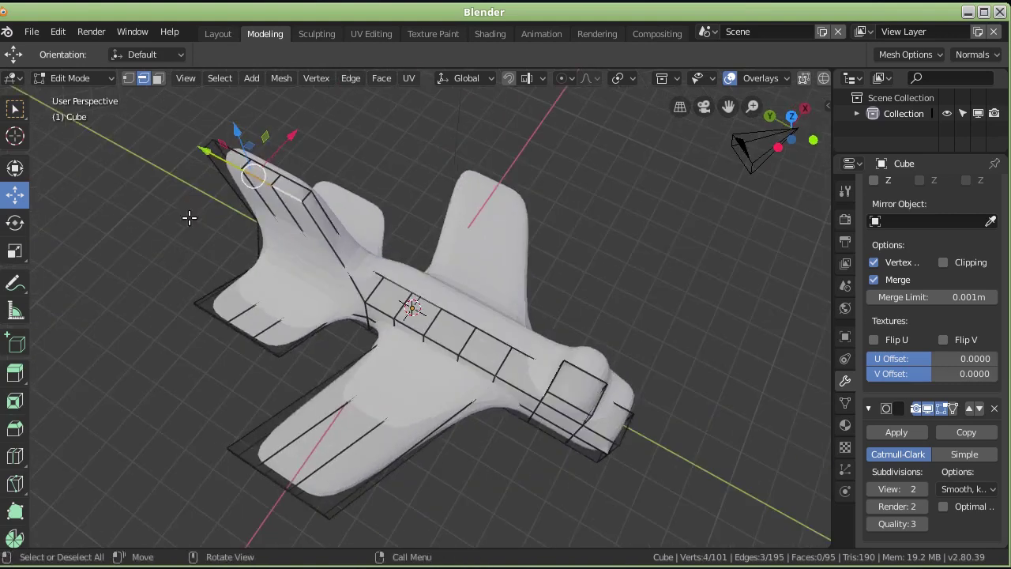
key("g")
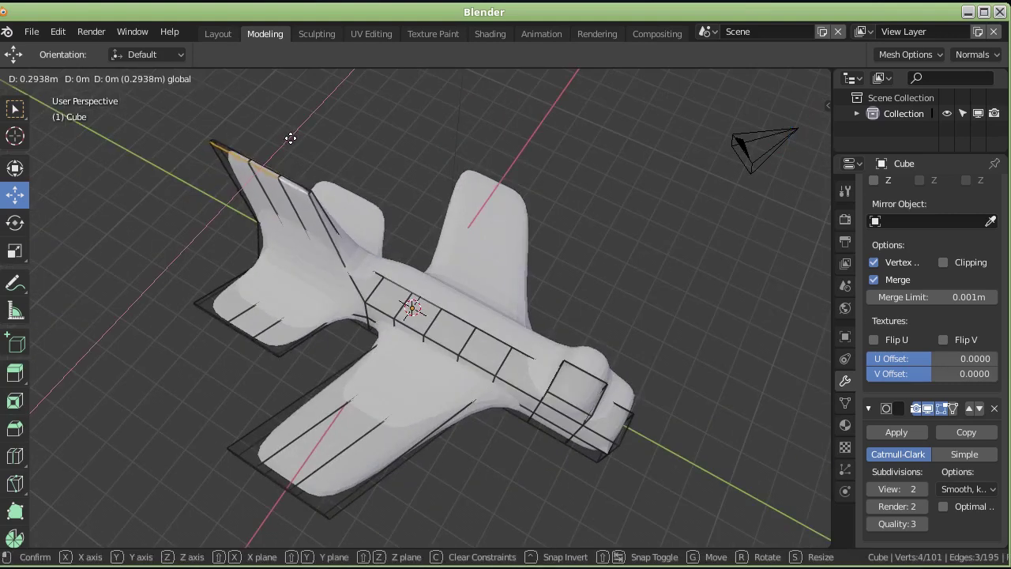
left_click(290, 138)
- Lower three bottom edges near the tail along Z
mouse_move(290, 139)
middle_mouse_down()
mouse_move(339, 162)
mouse_move(260, 109)
mouse_move(361, 142)
mouse_move(281, 260)
mouse_move(317, 247)
mouse_move(319, 266)
mouse_move(369, 267)
mouse_move(374, 380)
middle_mouse_up()
left_click(360, 365)
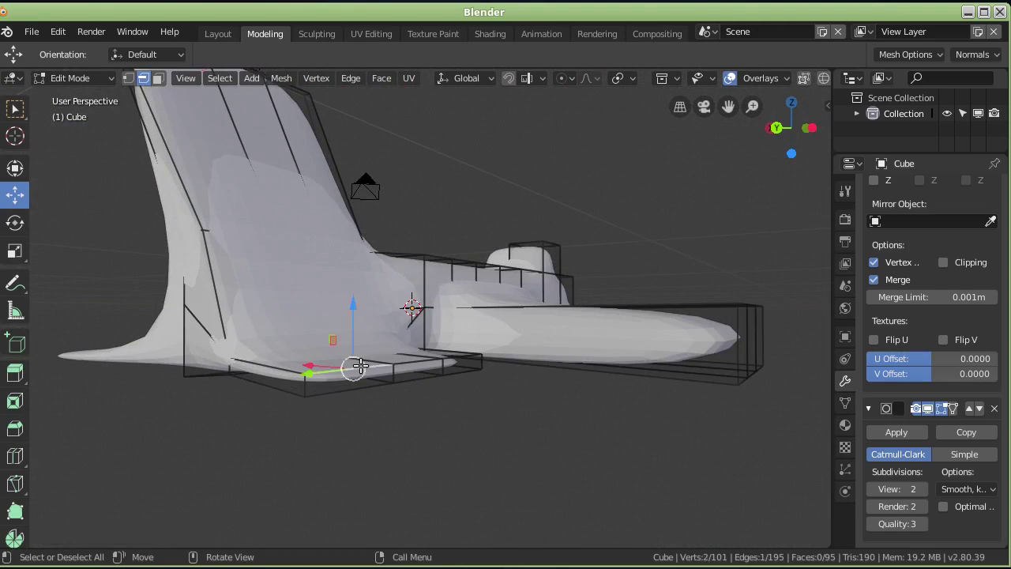
left_click(410, 364, "shift")
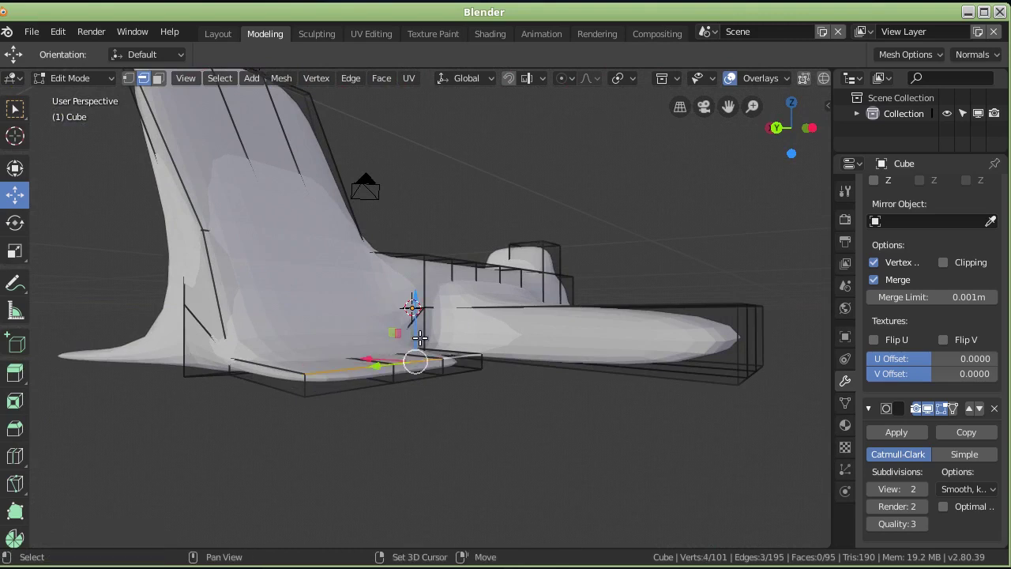
left_click(444, 361, "shift")
left_click_drag(414, 313, 365, 443)
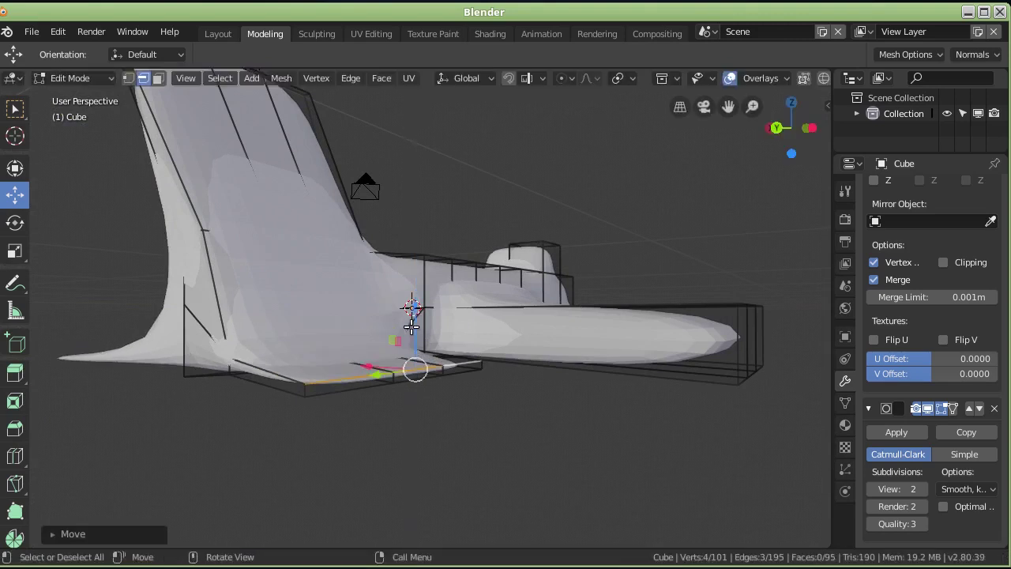
- Raise another three bottom edges slightly along Z
left_click(342, 397)
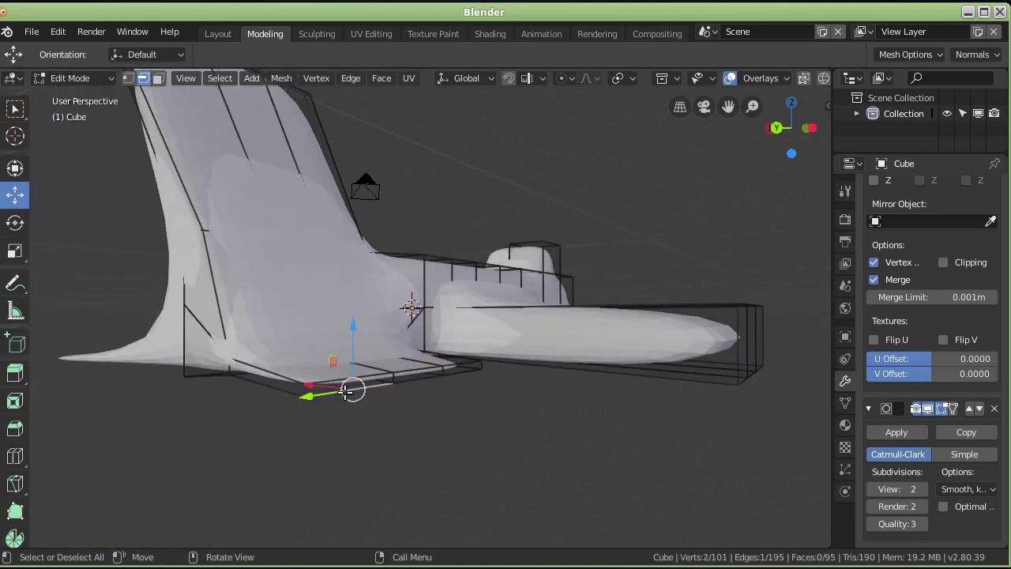
left_click(431, 381, "shift")
left_click(452, 376, "shift")
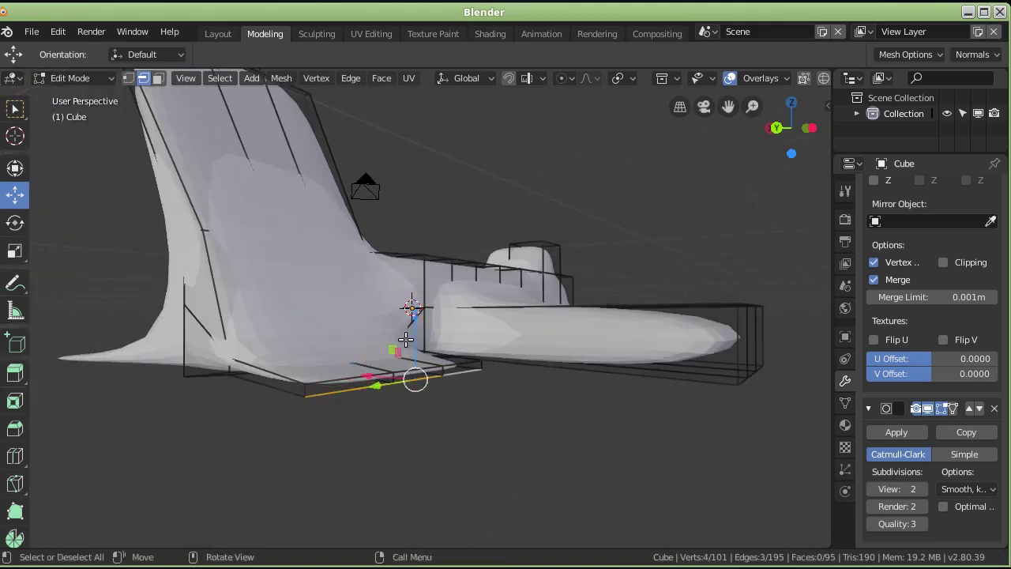
left_click_drag(414, 336, 333, 357)
- Select a row of five rear fuselage edges and start moving them along X
middle_click_drag(200, 388, 337, 419)
mouse_move(524, 435)
middle_mouse_down()
mouse_move(303, 446)
mouse_move(296, 476)
middle_mouse_up()
mouse_move(295, 404)
middle_mouse_down()
mouse_move(358, 405)
mouse_move(229, 397)
mouse_move(395, 392)
mouse_move(400, 280)
mouse_move(425, 324)
mouse_move(461, 356)
mouse_move(487, 368)
mouse_move(551, 356)
mouse_move(390, 295)
middle_mouse_up()
left_click(358, 268)
left_click(383, 294, "shift")
left_click(409, 318, "shift")
left_click(437, 337, "shift")
left_click(466, 369, "shift")
key("g")
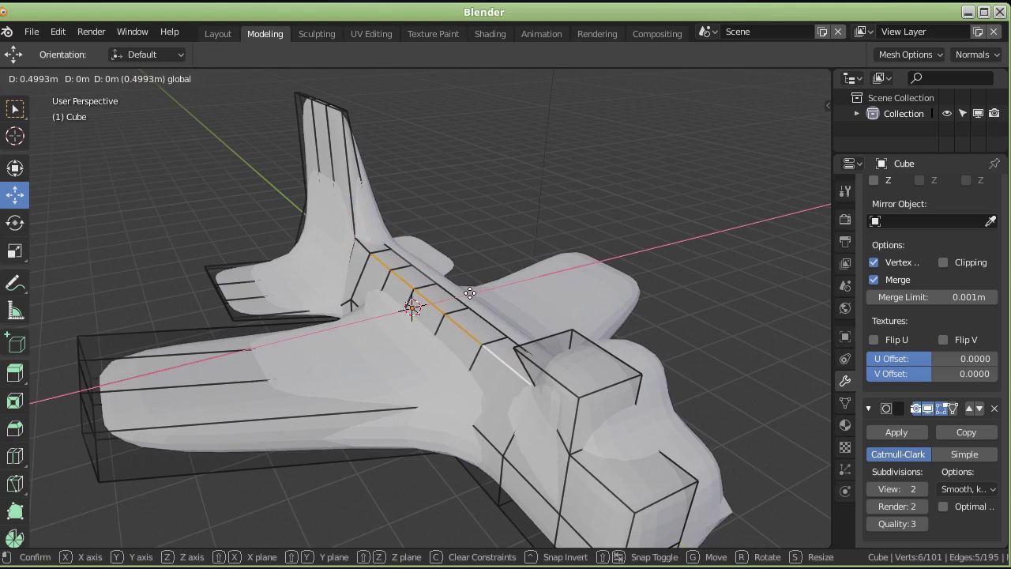
- Finish widening the fuselage sides by about 0.5 m
left_click(470, 293)
middle_click_drag(493, 369, 574, 319)
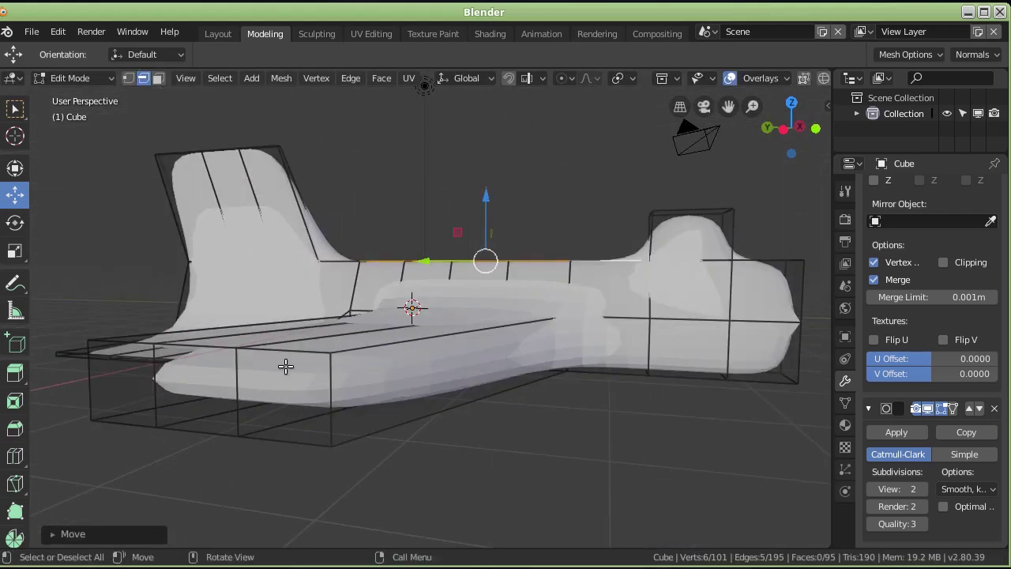
middle_click_drag(286, 366, 324, 366)
- Lower three wing top edges about 0.48 m to thin the wing
left_click(327, 355)
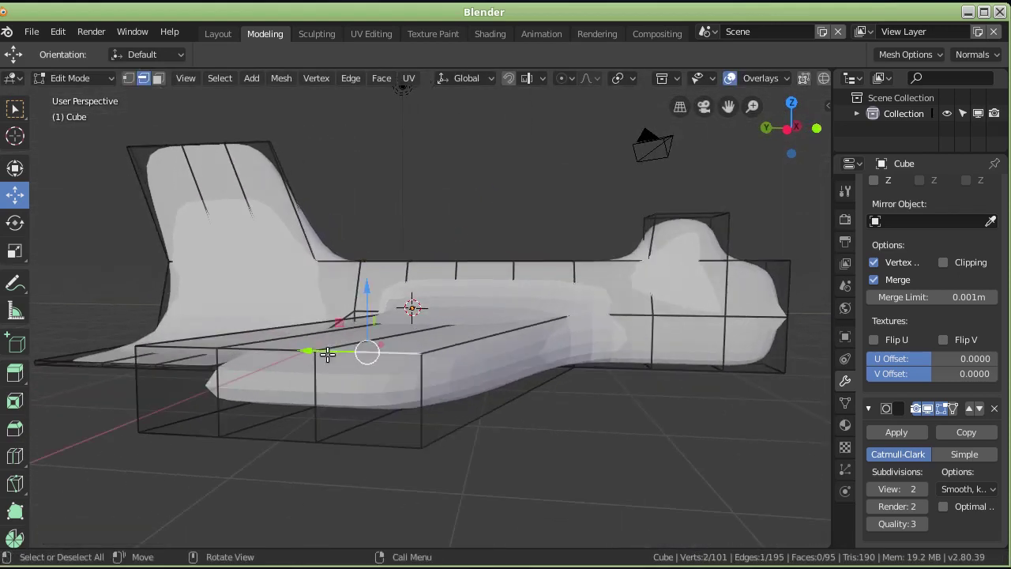
left_click(271, 354, "shift")
left_click(198, 345, "shift")
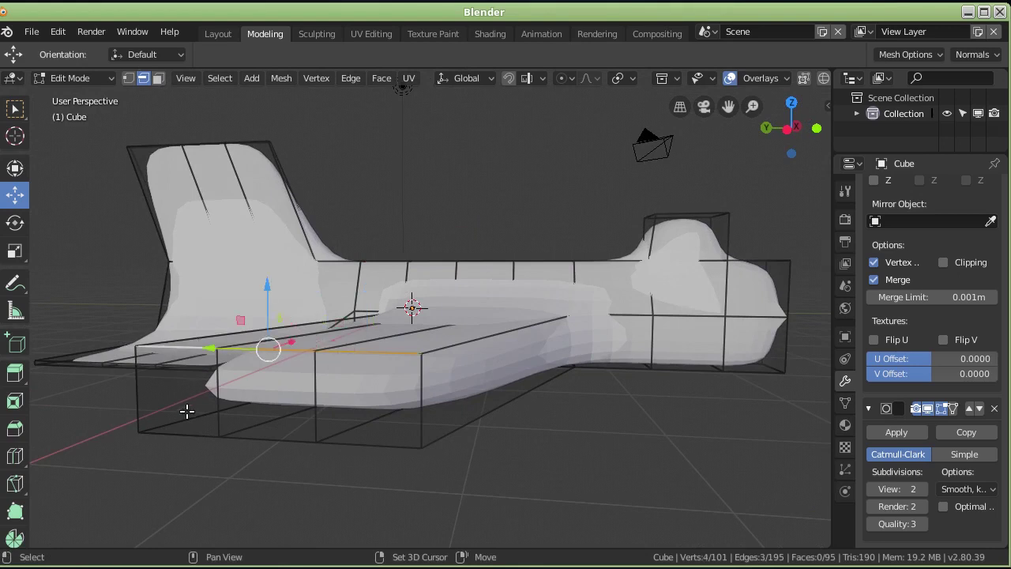
left_click(207, 439, "shift")
left_click(197, 435, "shift")
left_click_drag(269, 311, 267, 362)
- Select three more wing edges toward the tail and start moving them along Z
middle_click_drag(280, 506, 319, 455)
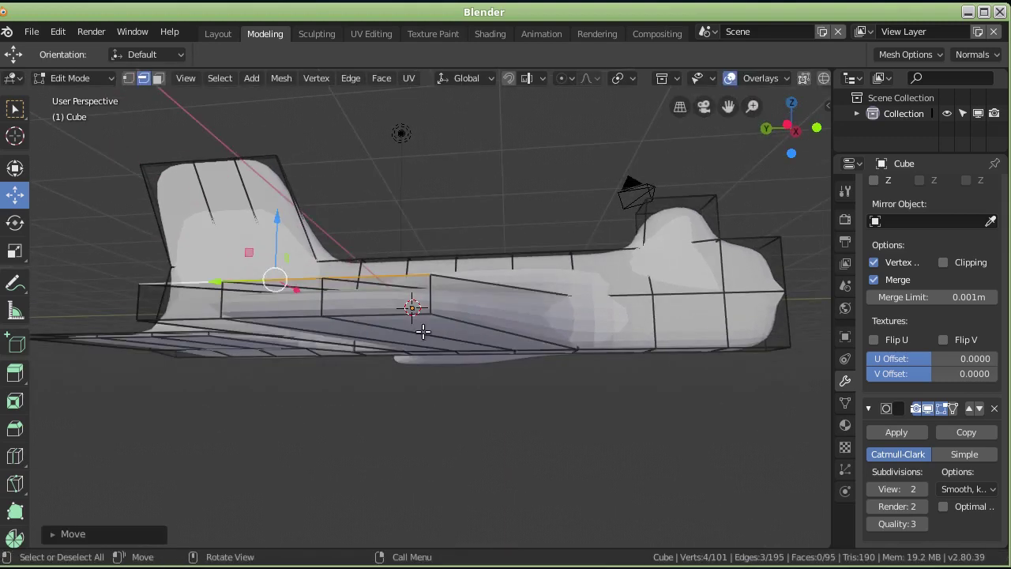
left_click(398, 314)
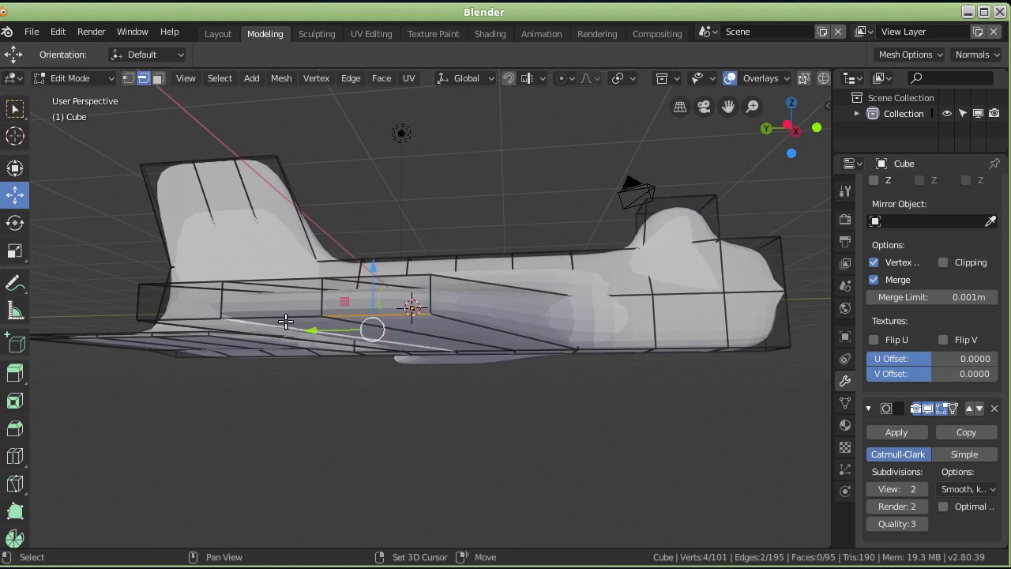
left_click(258, 320)
left_click(326, 314, "shift")
left_click(201, 317, "shift")
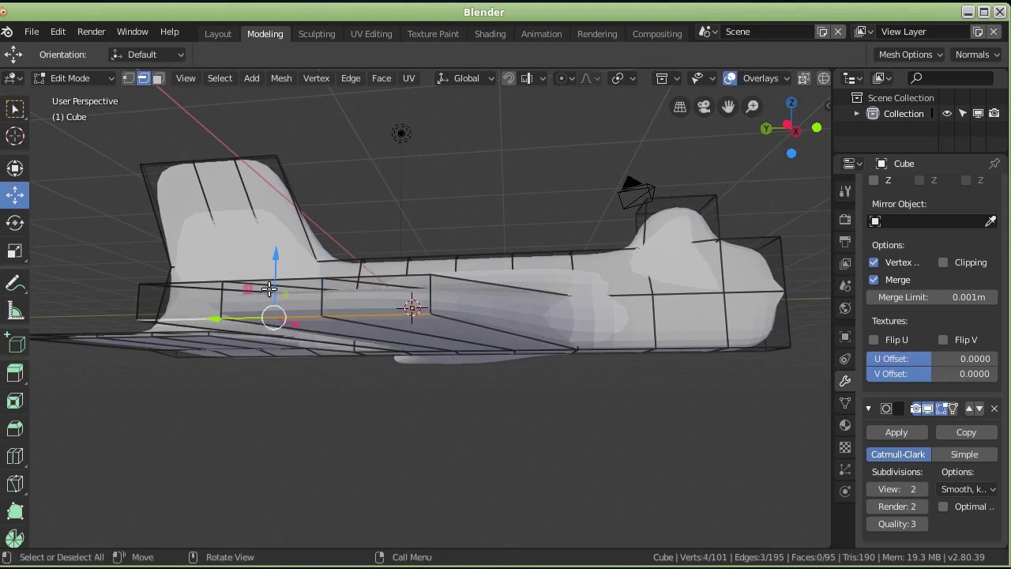
key("g")
key("z")
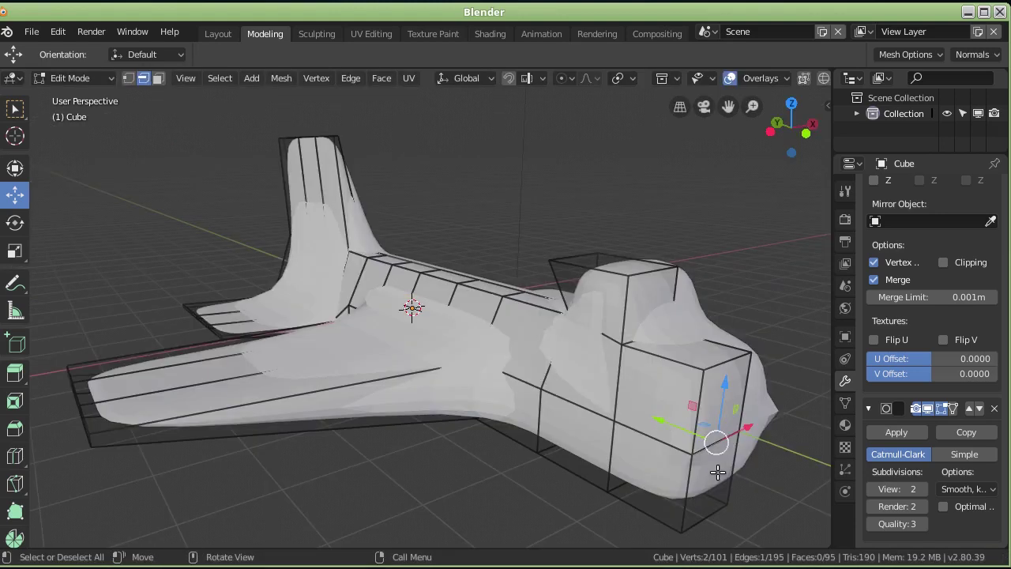
mouse_move(717, 472)
middle_mouse_down()
mouse_move(630, 472)
mouse_move(448, 422)
middle_mouse_up()
middle_click_drag(303, 417, 644, 419)
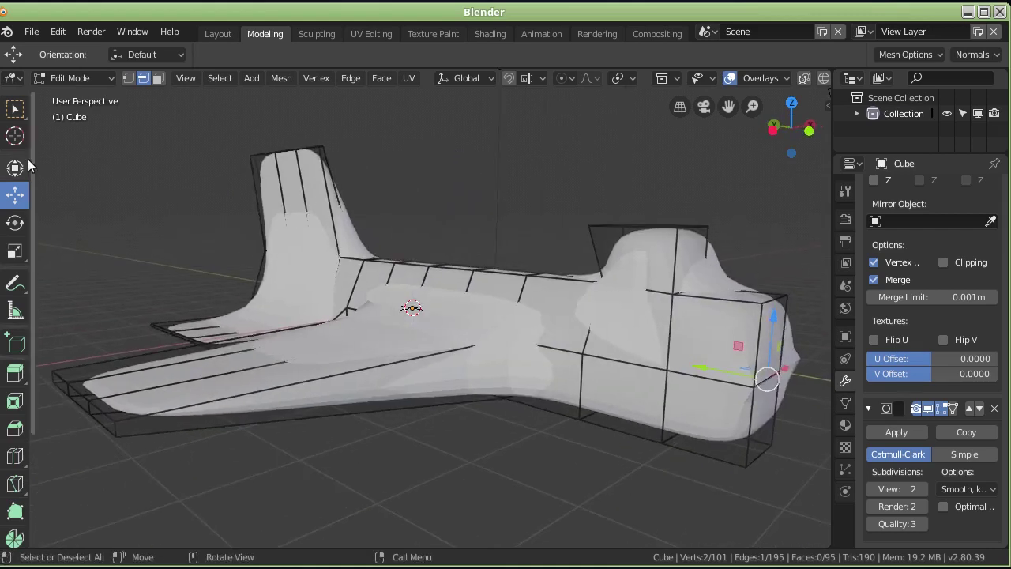
- Taper the nose by lowering its end edge and adjusting its bottom edge vertically
left_click(149, 79)
left_click(774, 298)
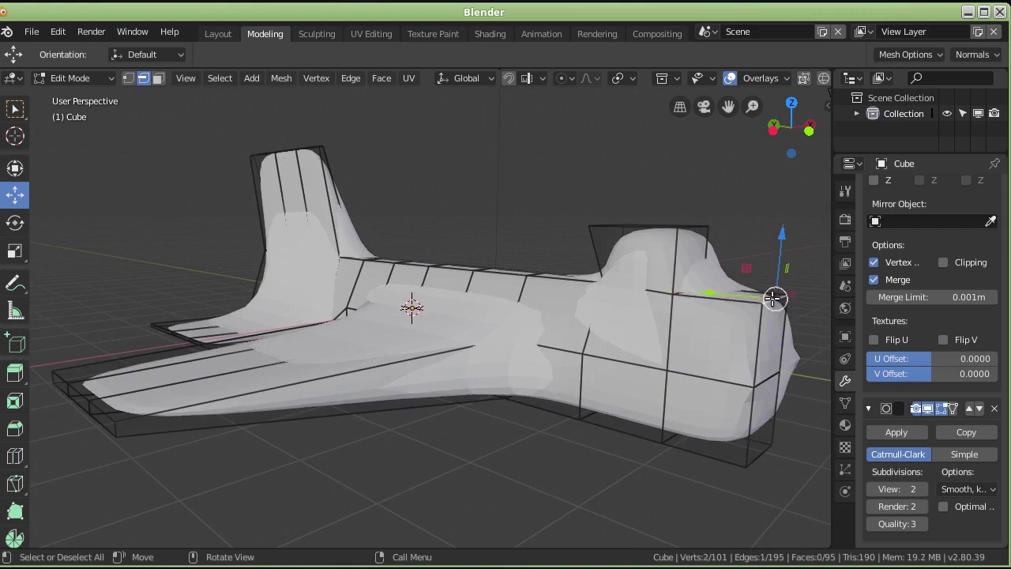
left_click_drag(781, 254, 776, 296)
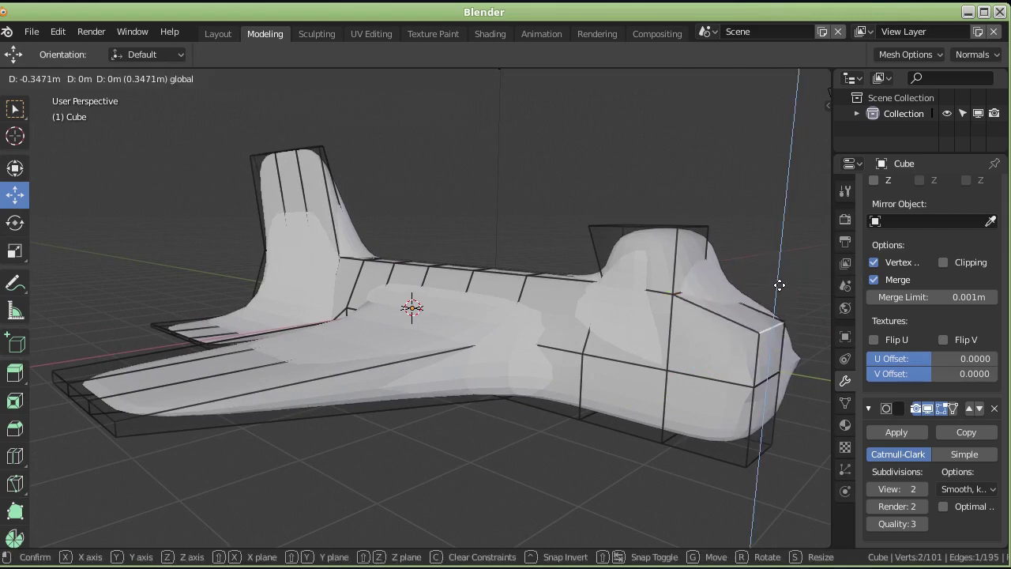
left_click(776, 296)
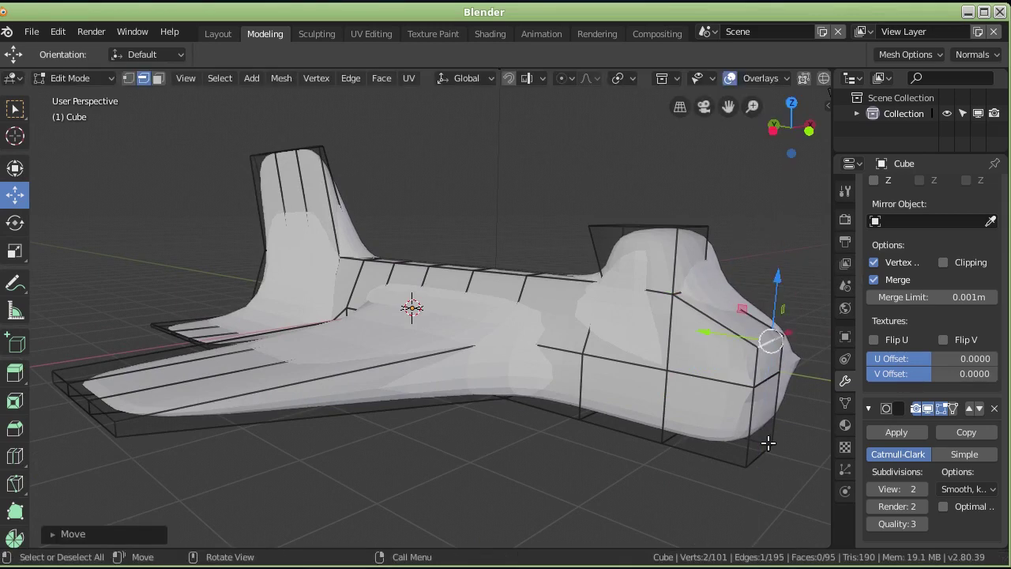
left_click(761, 454)
left_click_drag(764, 421, 764, 399)
middle_click_drag(763, 399, 727, 297)
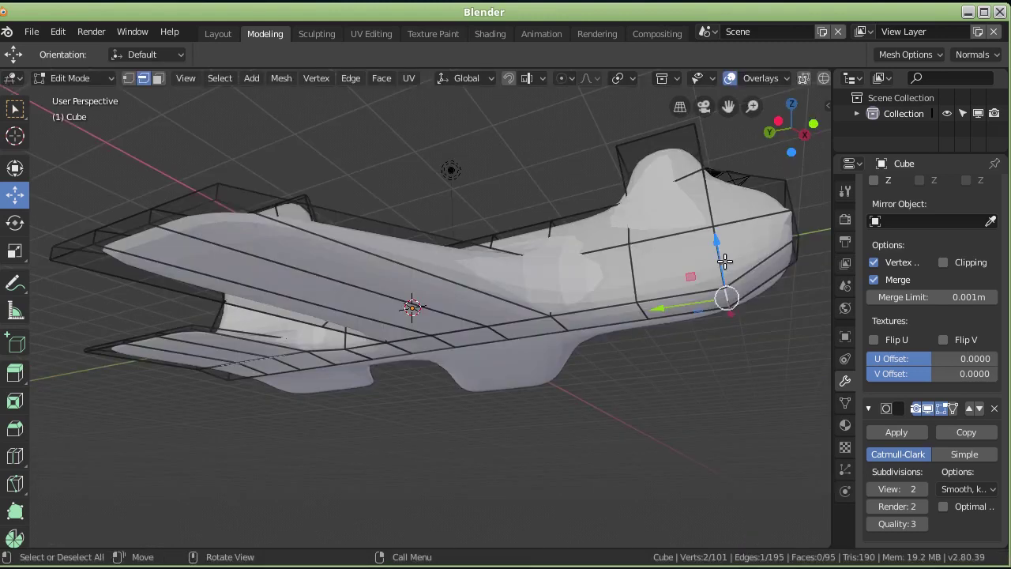
left_click_drag(727, 261, 723, 290)
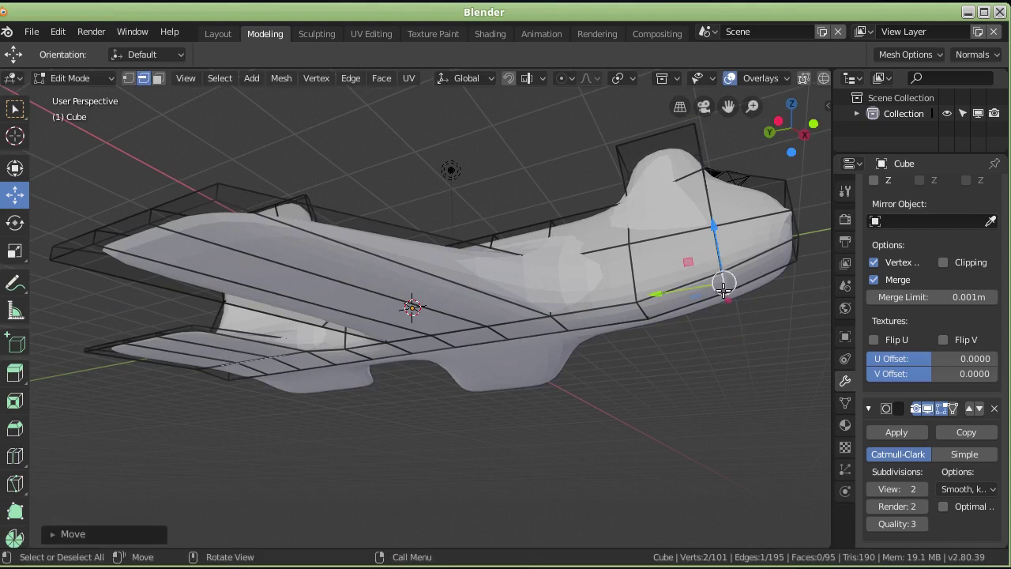
middle_click_drag(723, 290, 672, 332)
left_click_drag(678, 304, 671, 332)
mouse_move(659, 347)
middle_mouse_down()
mouse_move(573, 317)
mouse_move(633, 324)
mouse_move(658, 381)
middle_mouse_up()
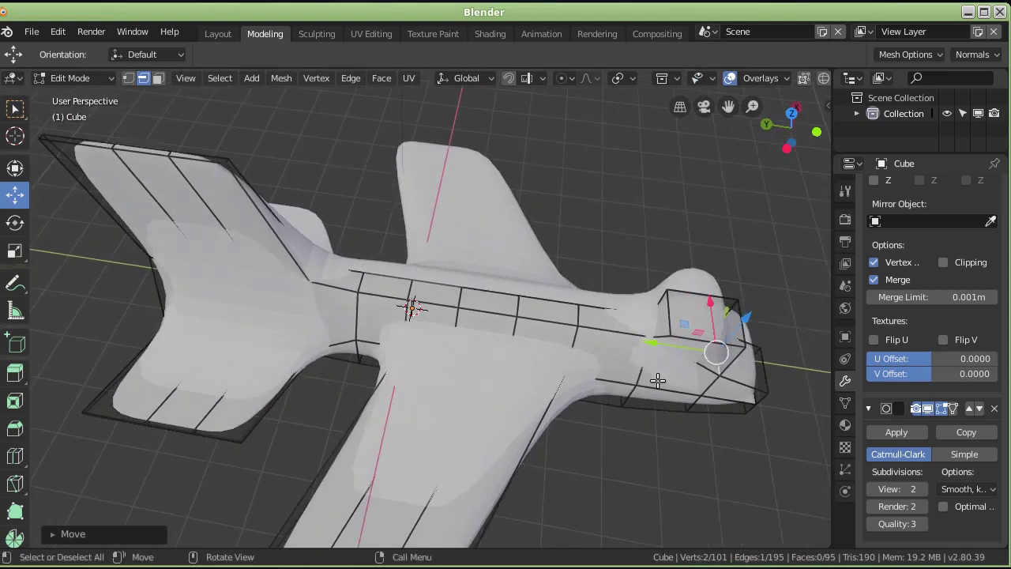
- Slide a fuselage top edge near the nose about 0.79 m along the body
left_click(650, 326)
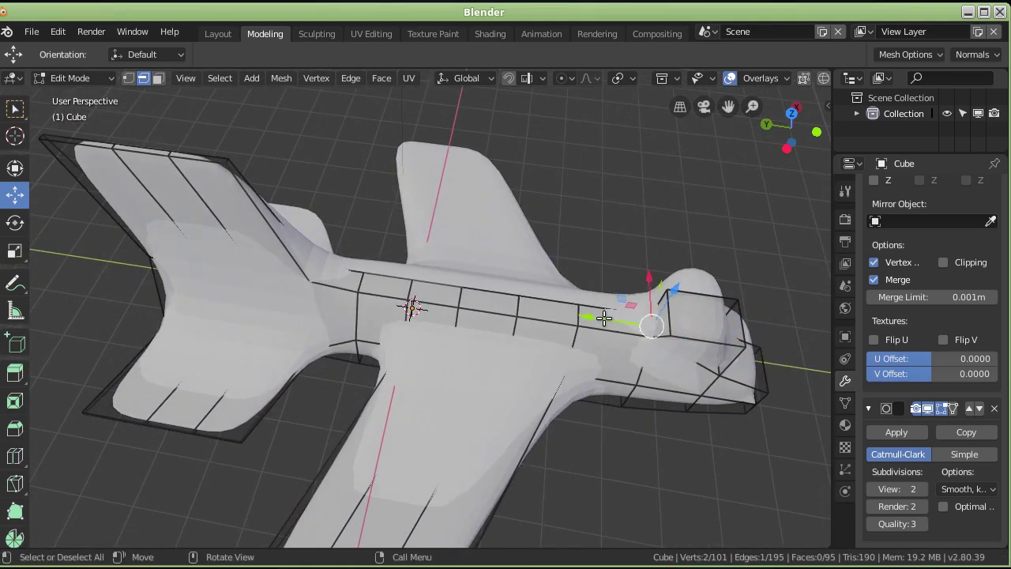
left_click_drag(603, 318, 561, 307)
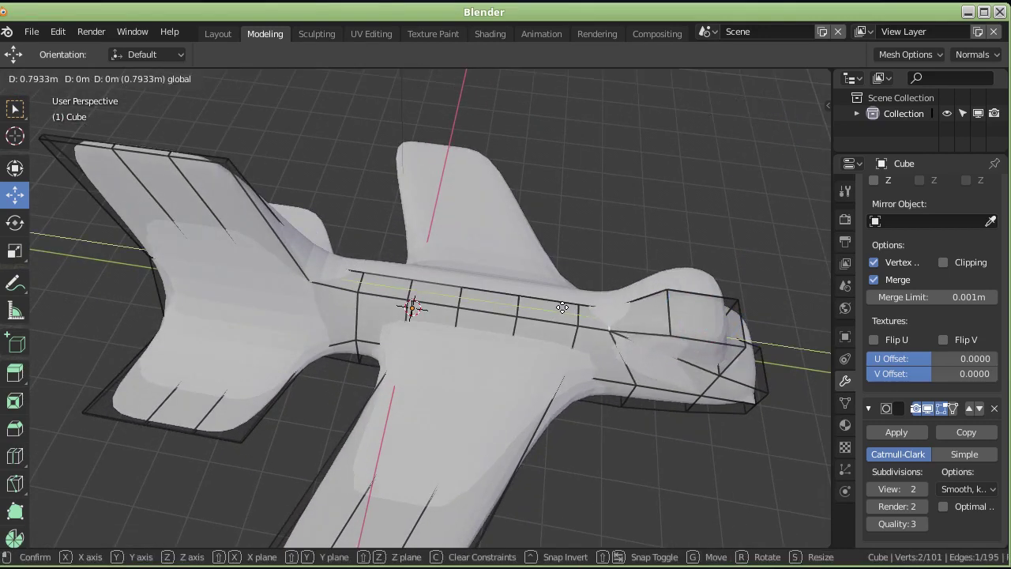
middle_click_drag(562, 308, 137, 90)
left_click(154, 82)
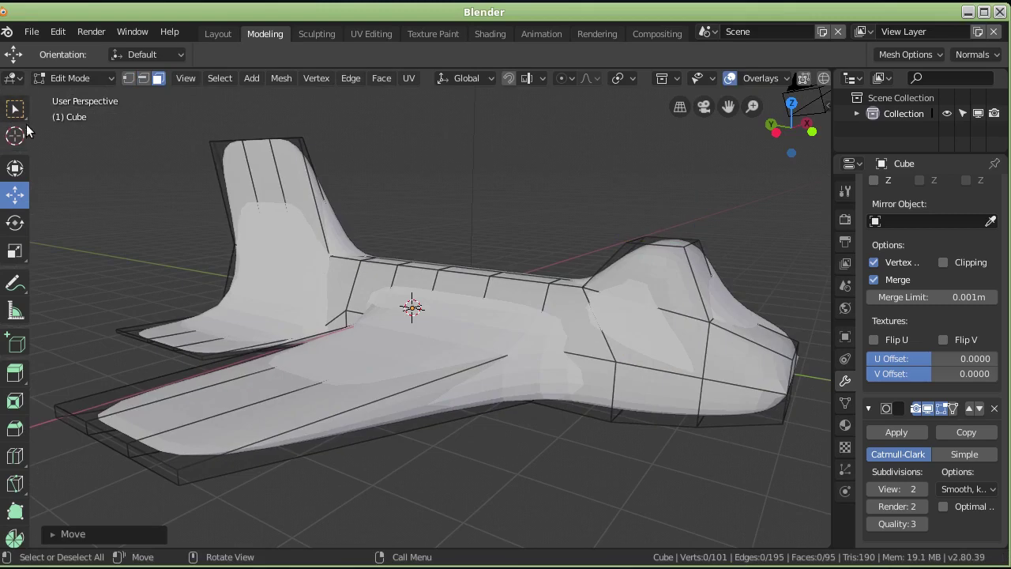
- Lower the cockpit's top face
left_click(665, 241)
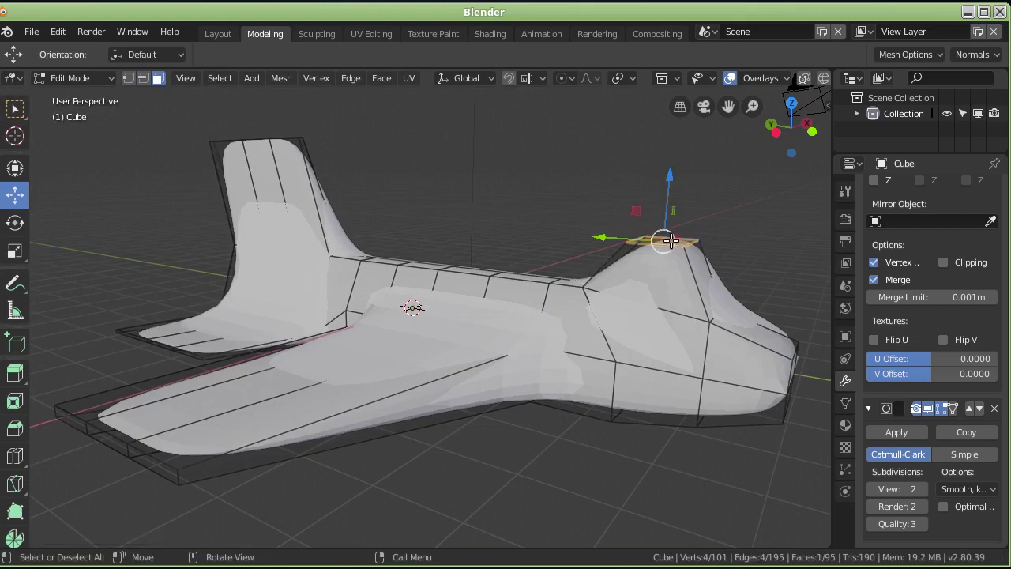
left_click_drag(669, 201, 660, 233)
middle_click_drag(660, 233, 510, 394)
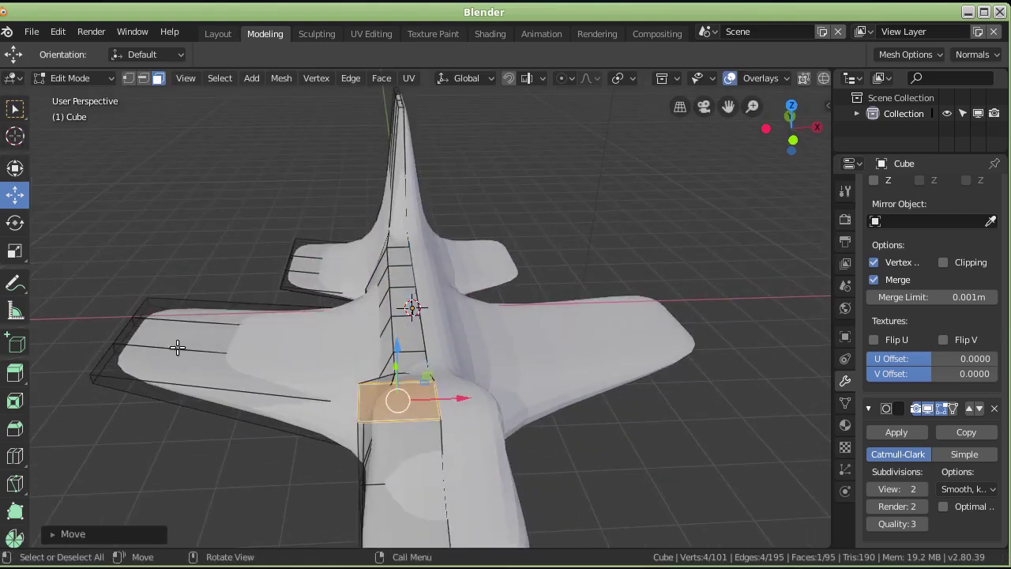
- Move a front fuselage edge outward along X
left_click(144, 79)
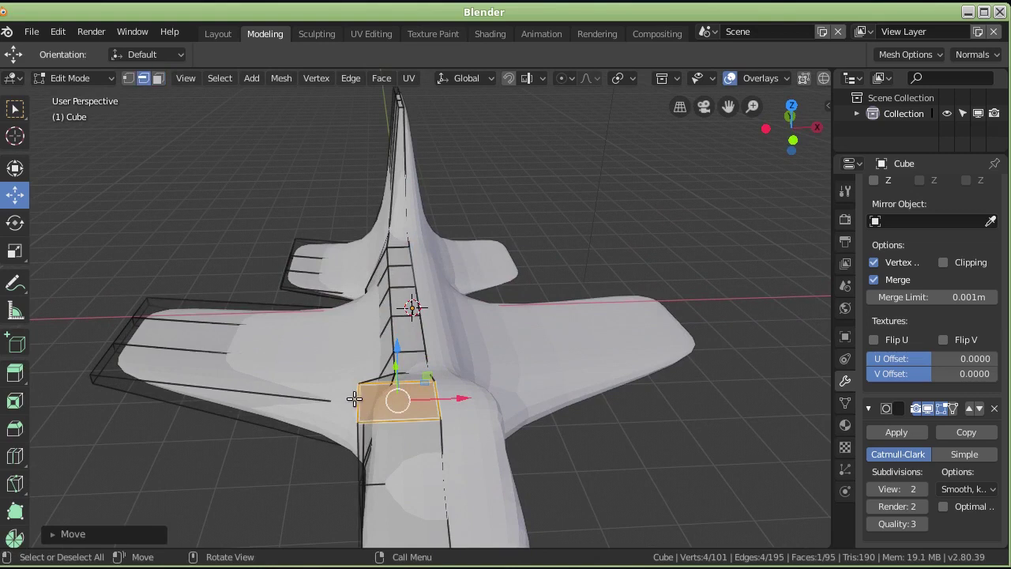
left_click(358, 402)
left_click_drag(390, 405, 442, 403)
mouse_move(609, 485)
middle_mouse_down()
mouse_move(506, 446)
mouse_move(609, 461)
mouse_move(696, 491)
middle_mouse_up()
mouse_move(538, 420)
middle_mouse_down()
mouse_move(600, 456)
mouse_move(459, 362)
middle_mouse_up()
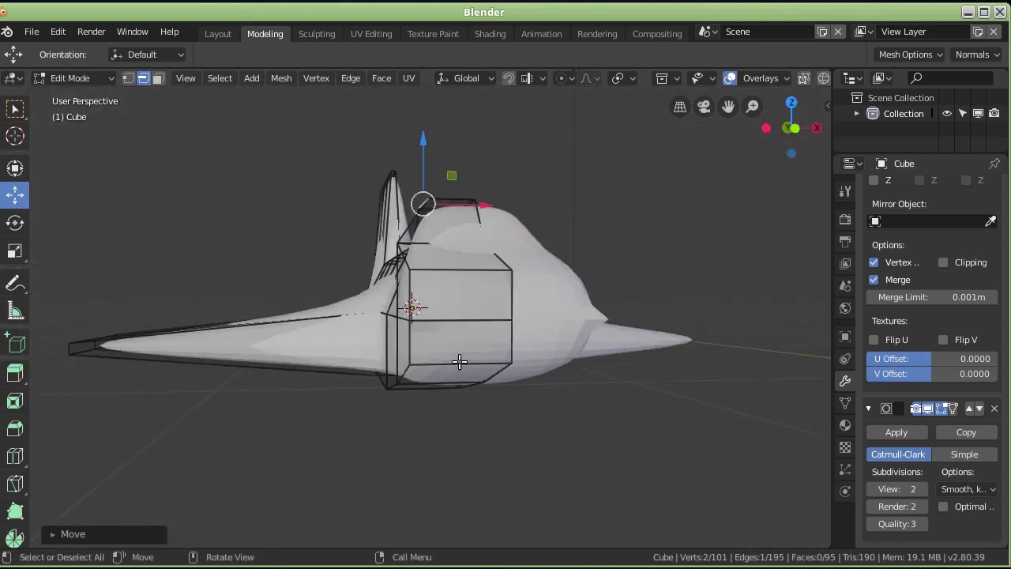
mouse_move(497, 318)
middle_mouse_down()
mouse_move(535, 424)
mouse_move(462, 403)
mouse_move(463, 435)
mouse_move(479, 445)
mouse_move(497, 342)
mouse_move(521, 344)
mouse_move(529, 434)
mouse_move(551, 339)
mouse_move(575, 354)
mouse_move(616, 435)
mouse_move(605, 480)
middle_mouse_up()
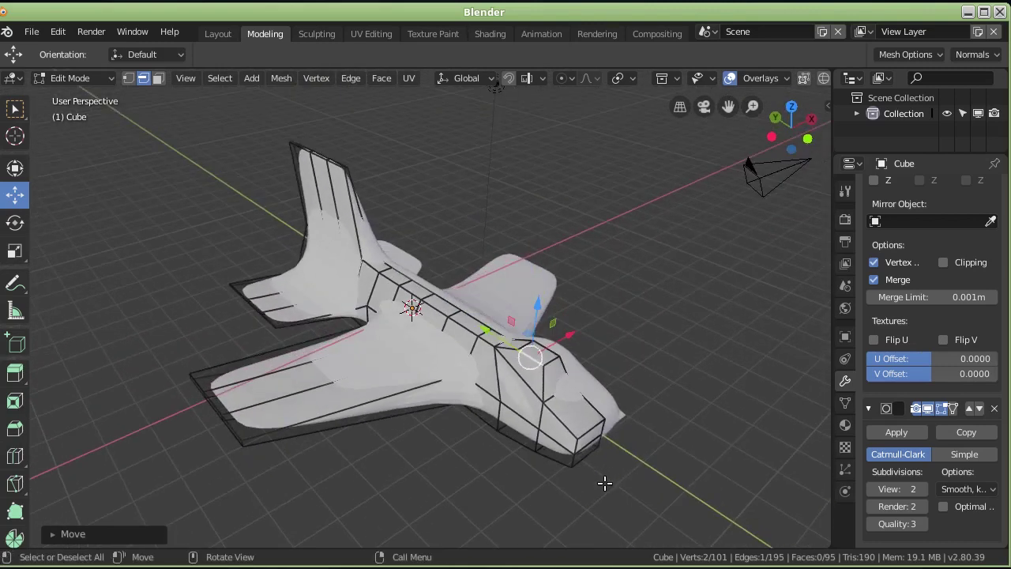
scroll(604, 484, "up", 1)
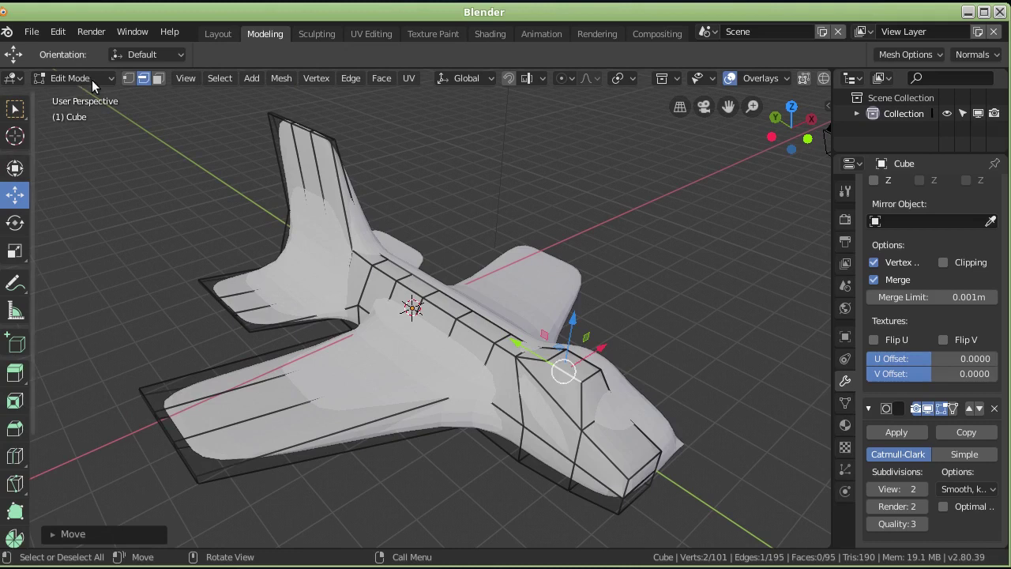
- Select a nose underside vertex and a second edge, then slide the edges along X
left_click(130, 78)
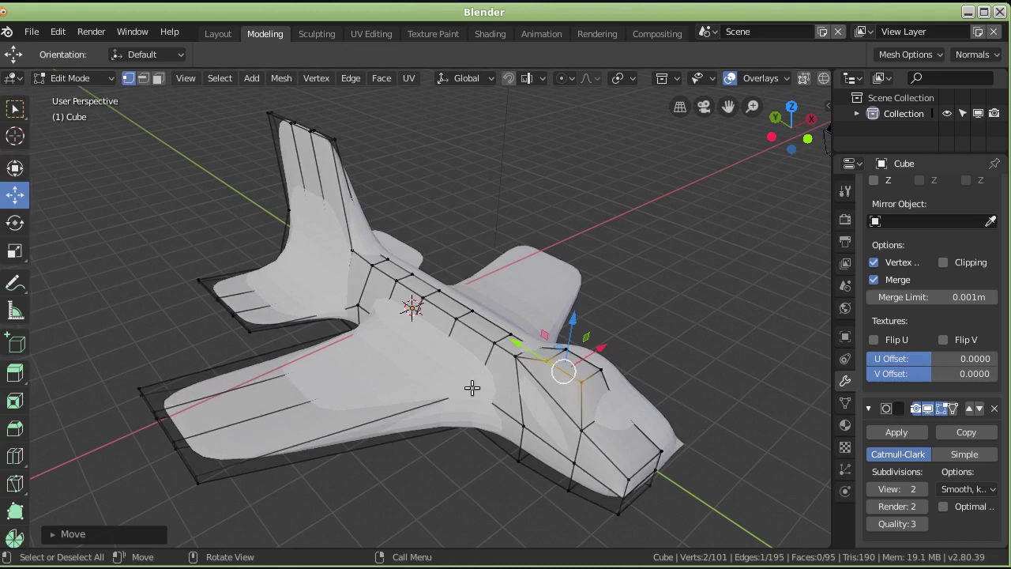
left_click(624, 500)
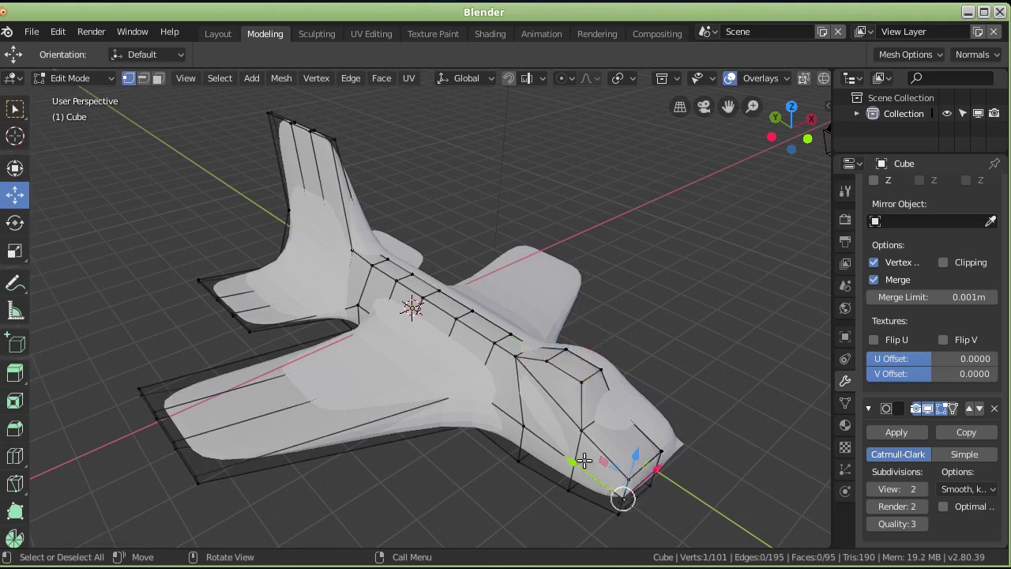
middle_click_drag(585, 461, 474, 443)
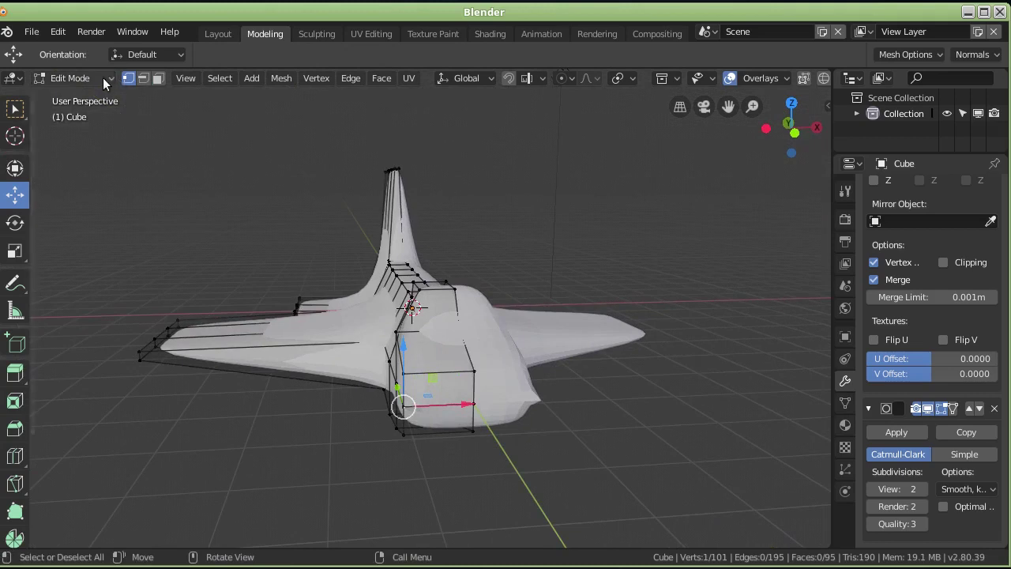
left_click(143, 77)
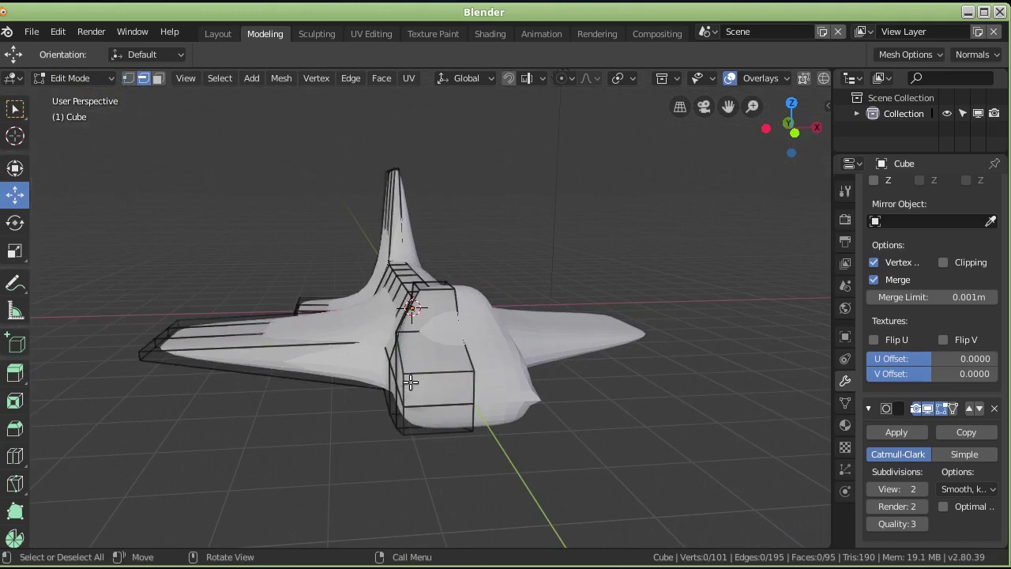
left_click(403, 421, "shift")
left_click_drag(439, 406, 474, 405)
mouse_move(474, 419)
middle_mouse_down()
mouse_move(593, 448)
mouse_move(609, 402)
mouse_move(517, 409)
mouse_move(406, 436)
mouse_move(456, 432)
mouse_move(458, 459)
middle_mouse_up()
- Reposition the nose vertex and Limited Dissolve it, leaving 100 vertices
key("g")
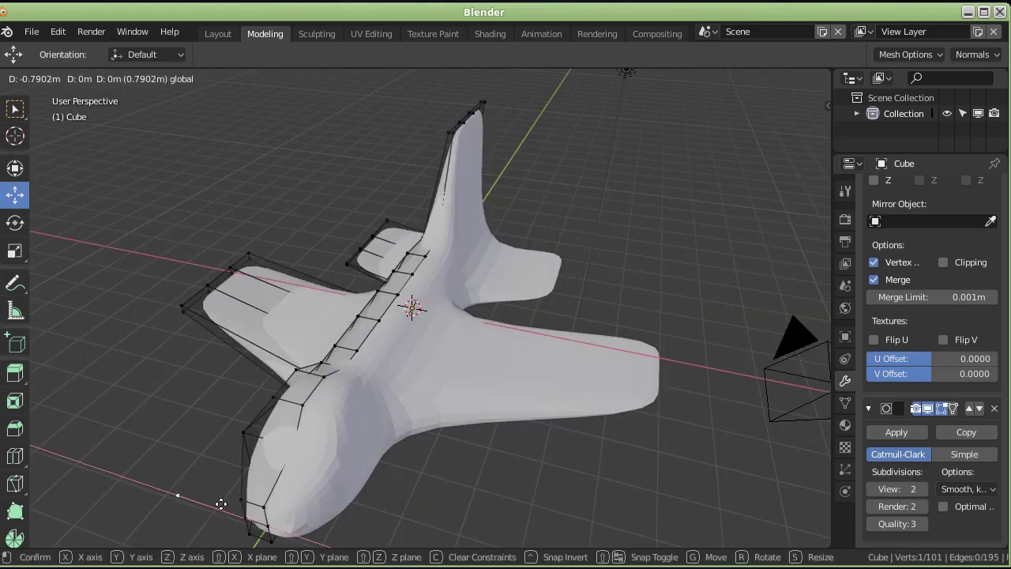
left_click(233, 508)
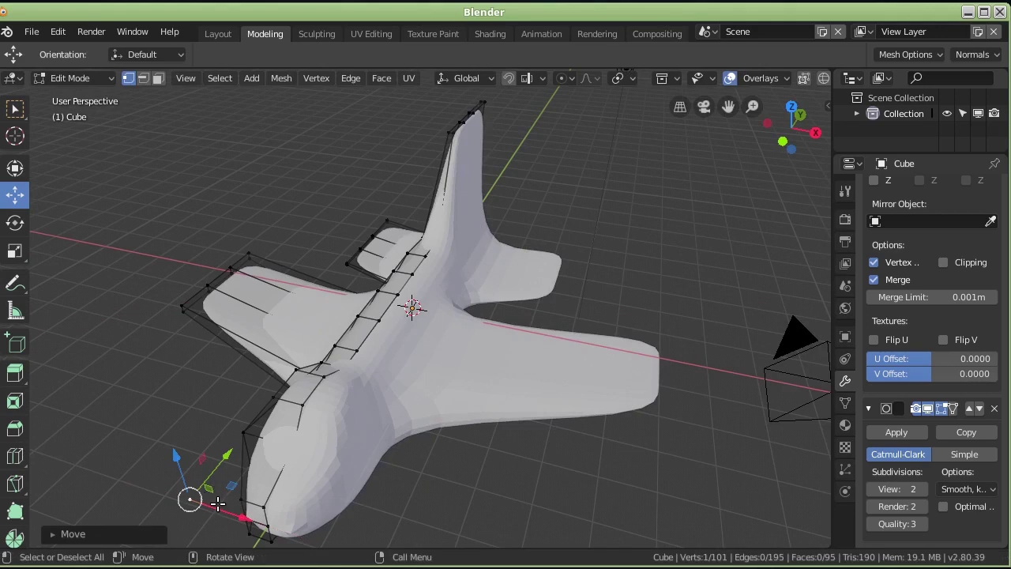
key("x")
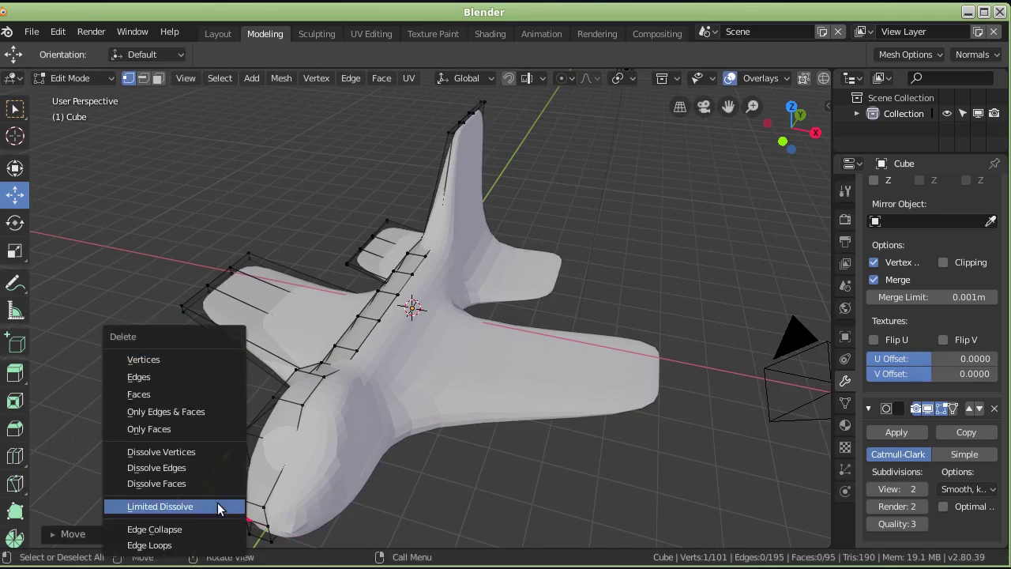
left_click(218, 507)
mouse_move(207, 417)
middle_mouse_down()
mouse_move(451, 481)
mouse_move(356, 368)
mouse_move(364, 379)
mouse_move(293, 380)
mouse_move(332, 340)
mouse_move(319, 309)
middle_mouse_up()
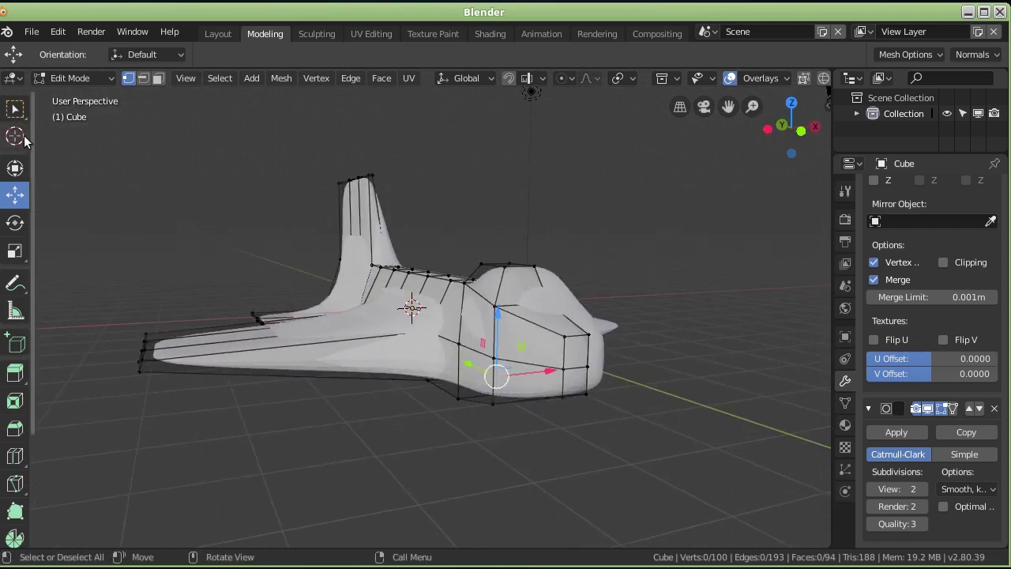
- With X-ray on, select the edges along the middle of the fuselage
left_click(15, 108)
mouse_move(395, 316)
middle_mouse_down()
mouse_move(411, 237)
mouse_move(391, 320)
middle_mouse_up()
left_click(802, 77)
key("2")
left_click(391, 320)
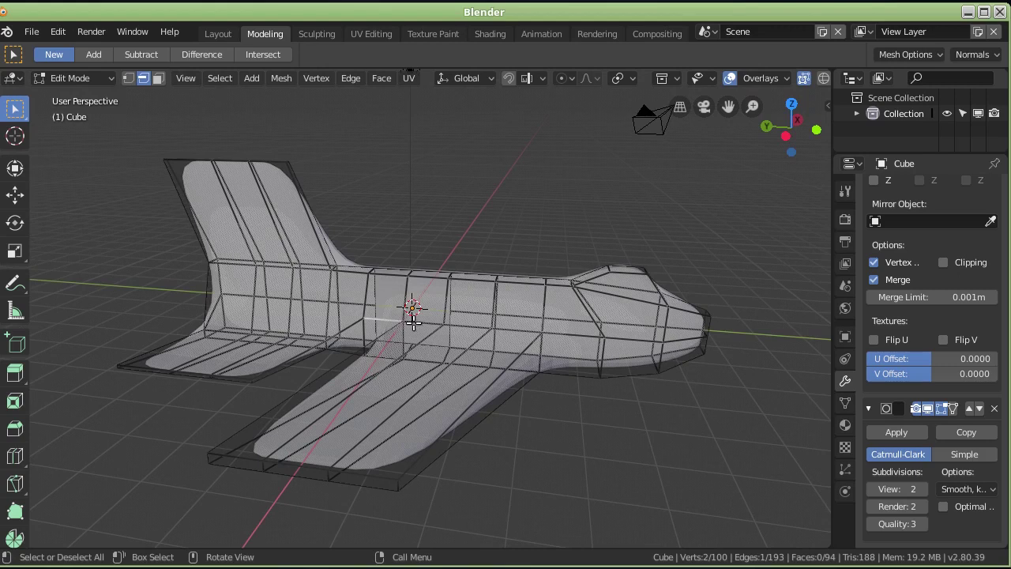
key("shift")
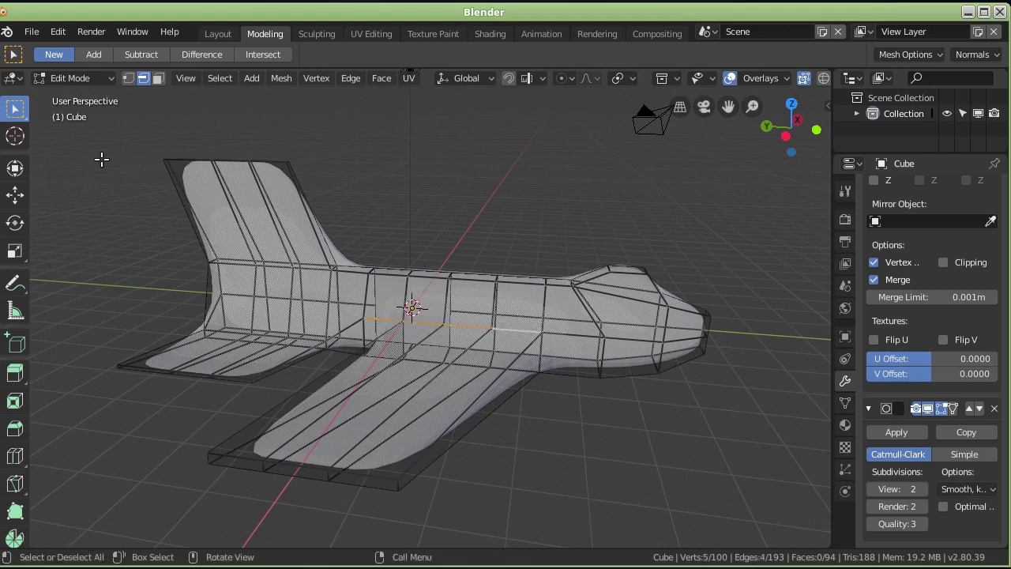
- Lower the selected fuselage edges along Z with the Move tool
left_click(15, 194)
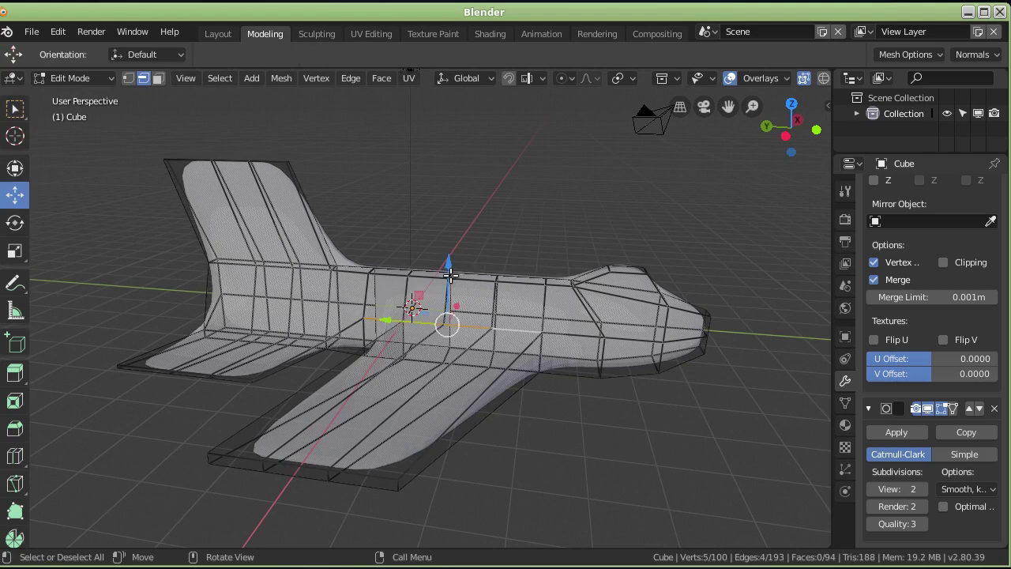
left_click_drag(450, 274, 448, 298)
left_click(448, 300)
mouse_move(573, 461)
middle_mouse_down()
mouse_move(427, 413)
mouse_move(429, 422)
mouse_move(497, 355)
mouse_move(380, 384)
mouse_move(398, 364)
mouse_move(332, 365)
mouse_move(393, 369)
middle_mouse_up()
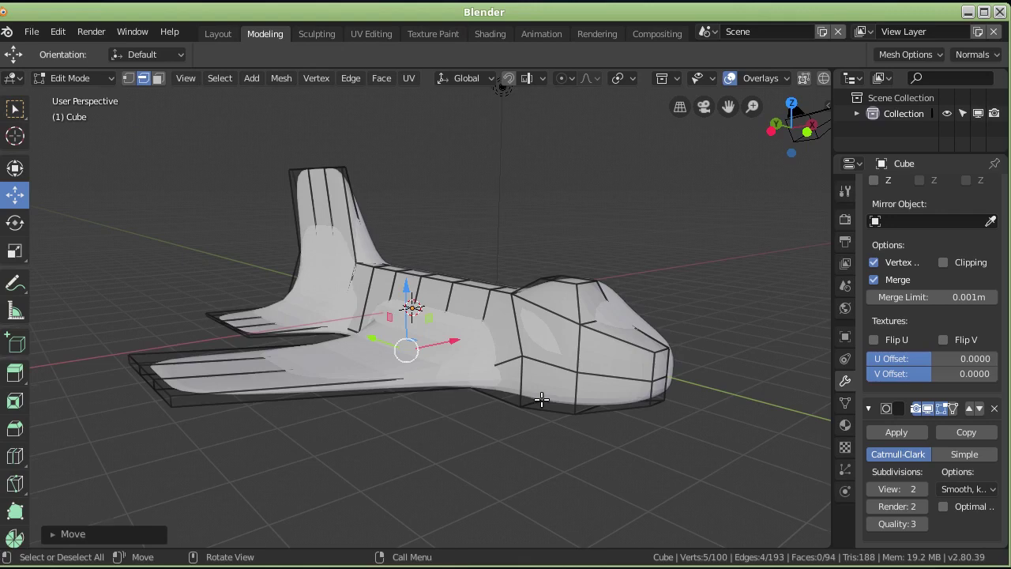
middle_click_drag(541, 400, 573, 401)
mouse_move(492, 385)
middle_mouse_down()
mouse_move(719, 377)
mouse_move(397, 400)
mouse_move(565, 311)
mouse_move(699, 296)
middle_mouse_up()
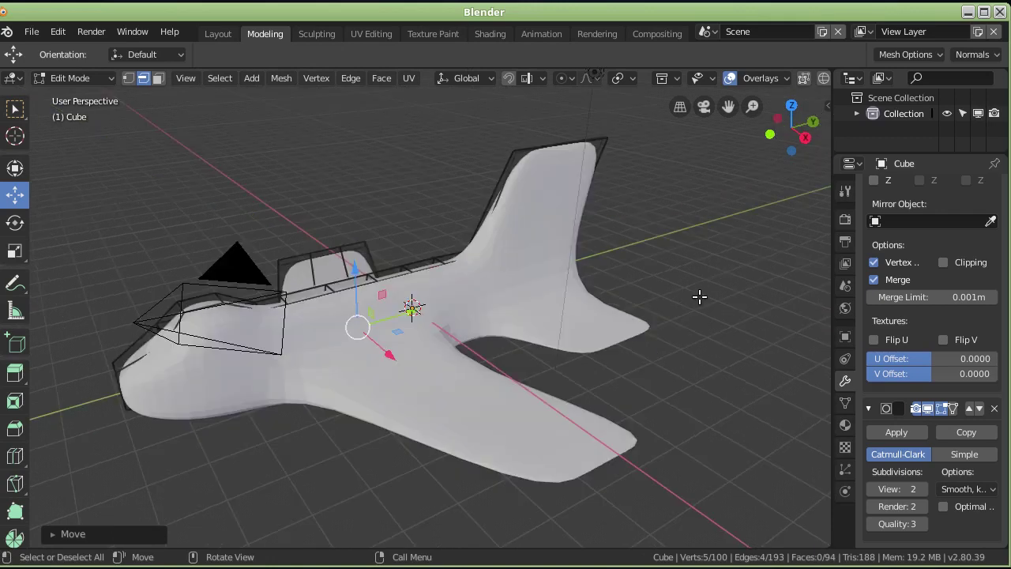
mouse_move(566, 336)
middle_mouse_down()
mouse_move(553, 330)
mouse_move(573, 321)
middle_mouse_up()
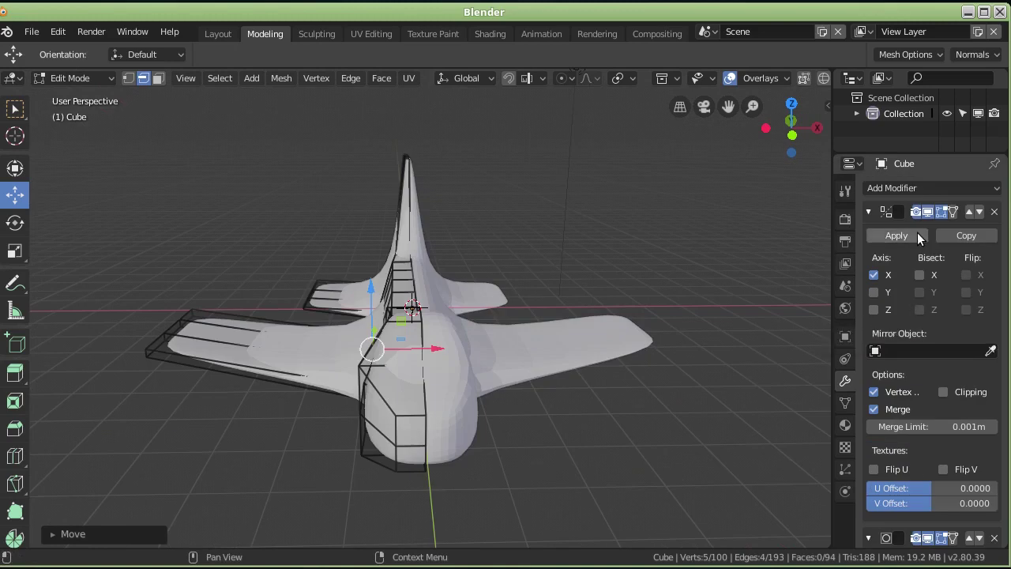
- Attempt the Mirror modifier apply, then show the airplane in the Layout workspace in Object Mode
left_click(898, 235)
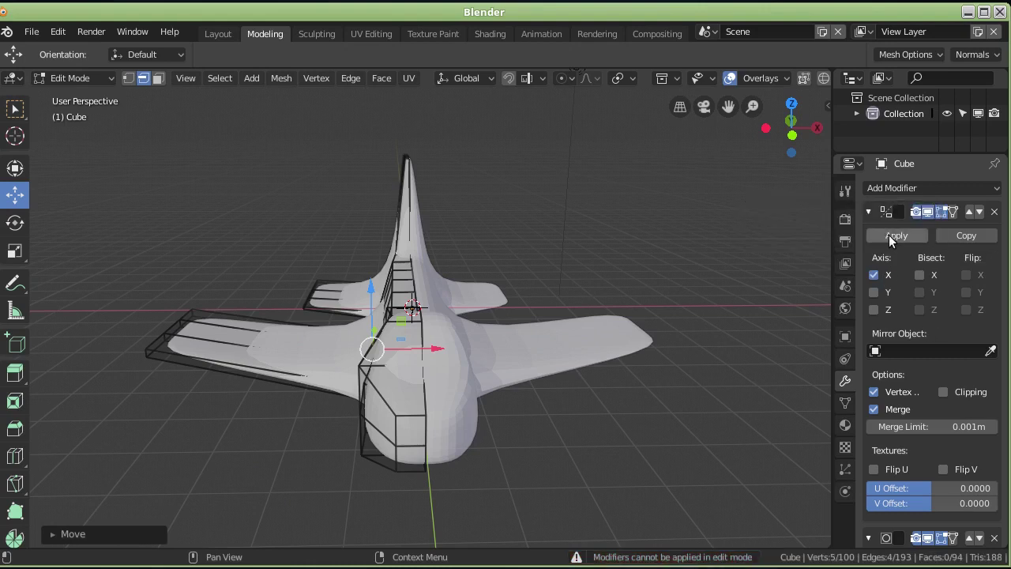
left_click(889, 234)
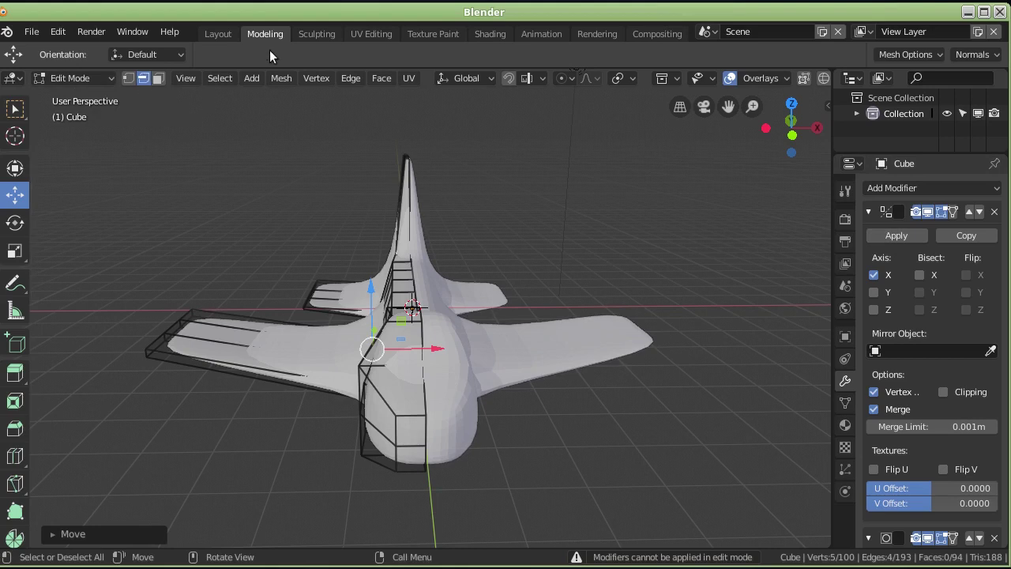
left_click(218, 31)
mouse_move(491, 282)
middle_mouse_down()
mouse_move(509, 257)
mouse_move(547, 122)
mouse_move(515, 246)
mouse_move(464, 300)
mouse_move(627, 338)
mouse_move(468, 338)
mouse_move(533, 325)
mouse_move(469, 365)
mouse_move(308, 397)
mouse_move(50, 290)
mouse_move(67, 295)
mouse_move(11, 311)
middle_mouse_up()
scroll(509, 257, "down", 5)
scroll(515, 246, "down", 2)
mouse_move(226, 253)
middle_mouse_down()
mouse_move(242, 290)
mouse_move(253, 288)
middle_mouse_up()
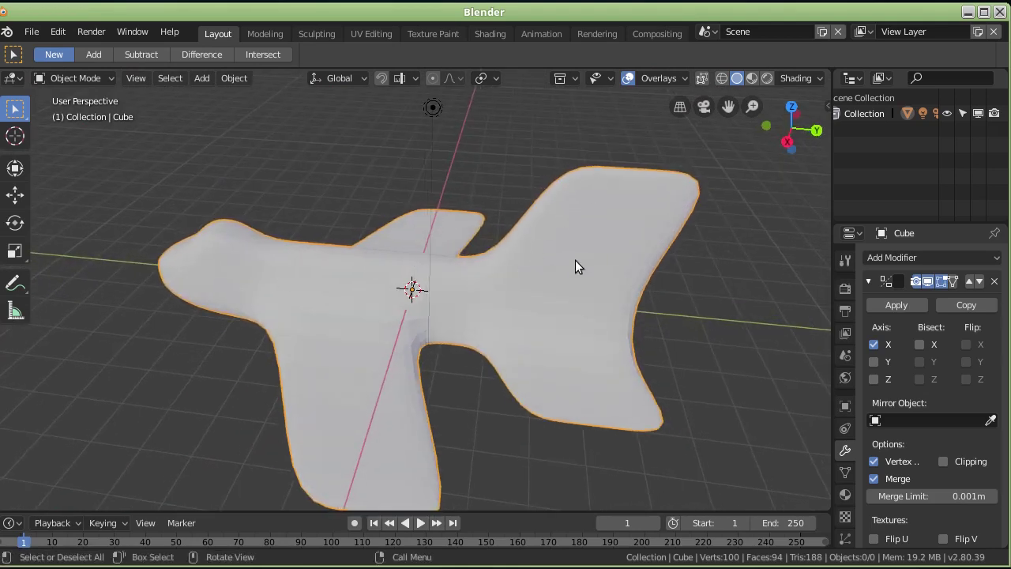
- In Edit Mode, move the tail fin's tip edge
left_click(100, 75)
left_click(74, 113)
middle_click_drag(119, 158, 277, 192)
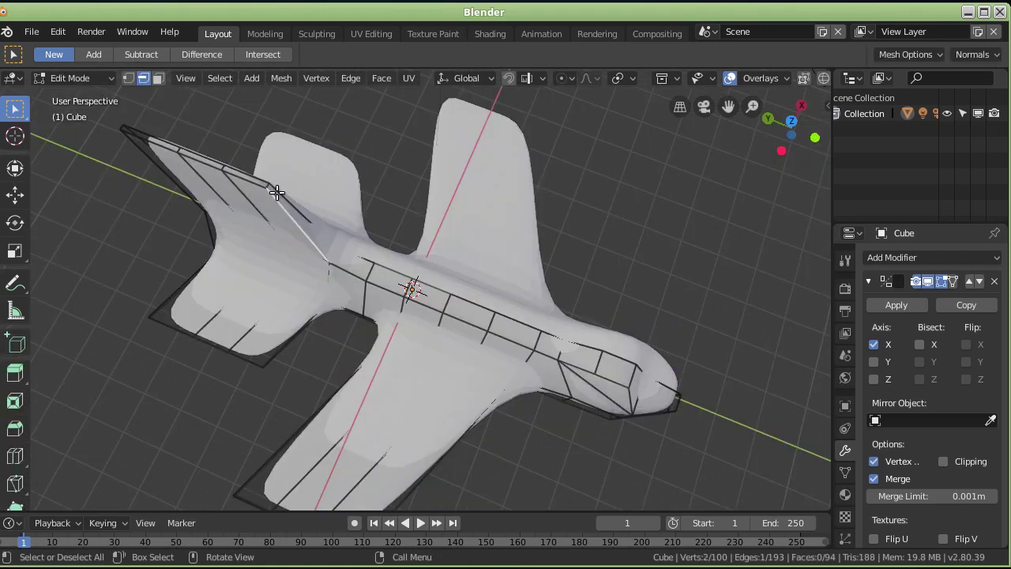
left_click(269, 183, "shift")
left_click(15, 195)
mouse_move(261, 178)
left_mouse_down()
mouse_move(226, 171)
mouse_move(253, 249)
left_mouse_up()
mouse_move(253, 248)
middle_mouse_down()
mouse_move(334, 181)
mouse_move(334, 199)
middle_mouse_up()
mouse_move(223, 255)
middle_mouse_down()
mouse_move(218, 269)
mouse_move(237, 253)
mouse_move(256, 273)
mouse_move(384, 293)
middle_mouse_up()
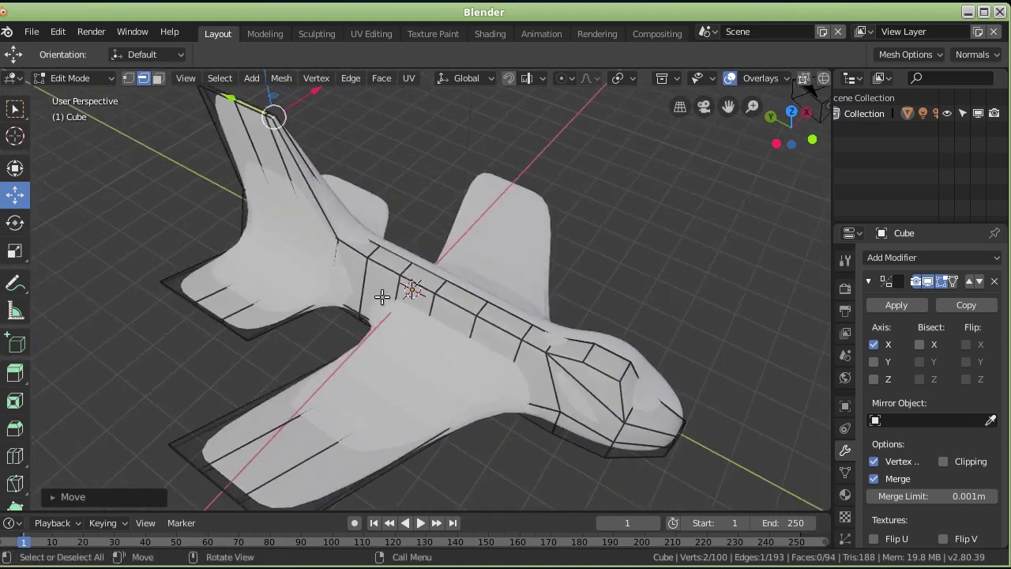
- With X-ray on, move three rear fuselage vertices, then return to Object Mode
left_click(804, 78)
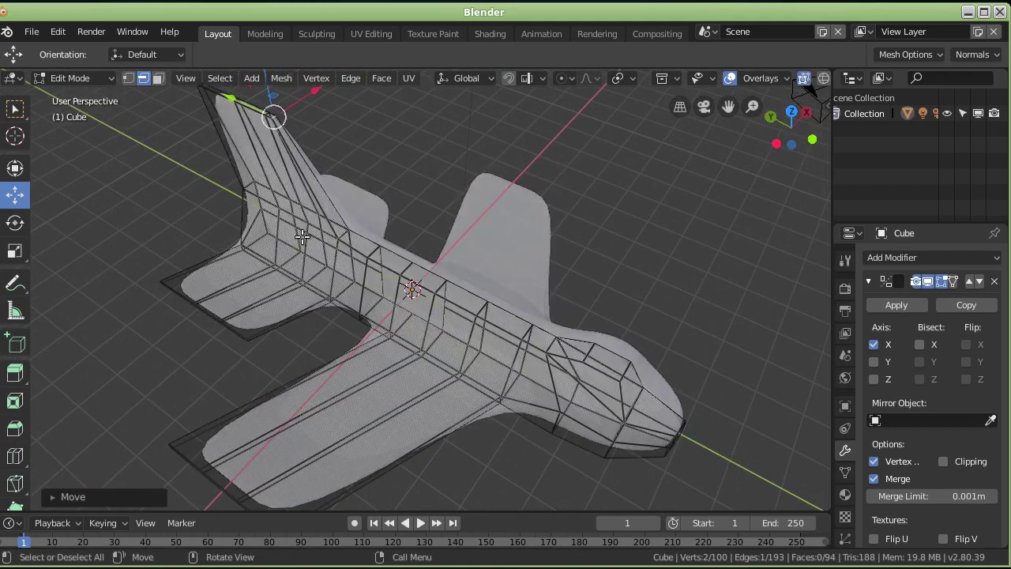
left_click(261, 199)
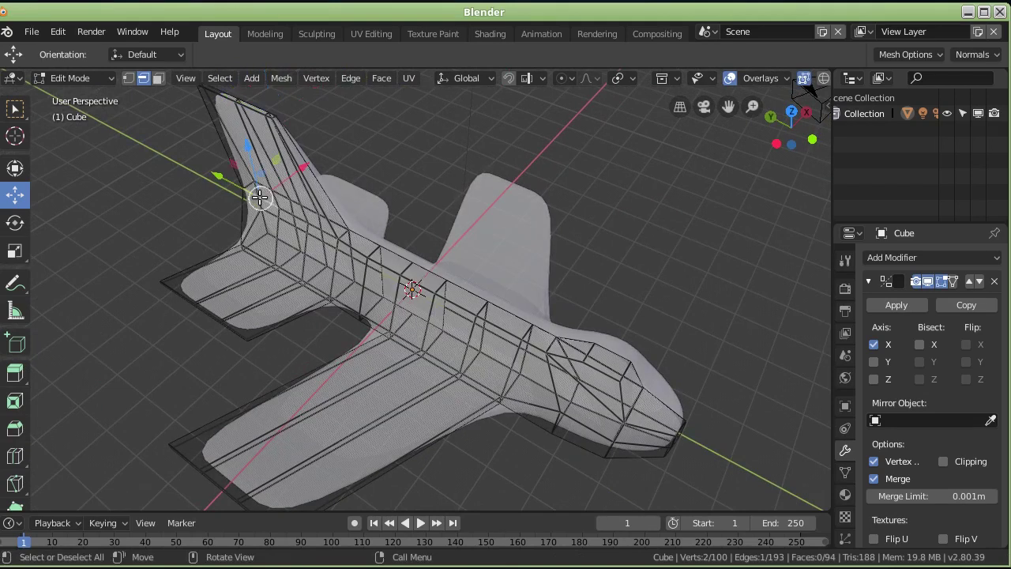
left_click(297, 215, "shift")
middle_click_drag(322, 228, 251, 246)
left_click(297, 252, "shift")
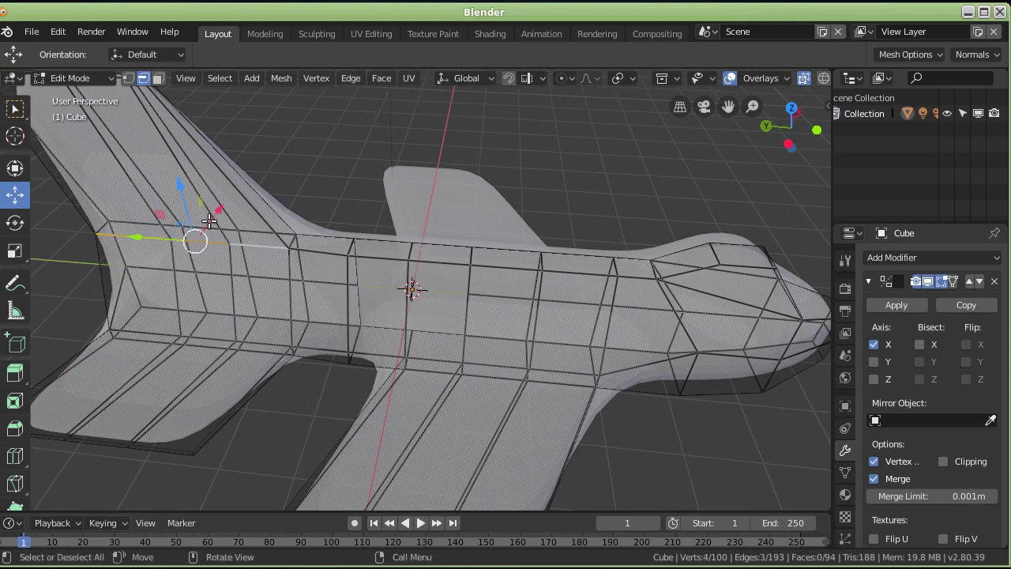
left_click_drag(203, 227, 219, 208)
mouse_move(358, 208)
middle_mouse_down()
mouse_move(281, 222)
mouse_move(192, 165)
mouse_move(334, 252)
mouse_move(319, 273)
mouse_move(463, 332)
mouse_move(542, 318)
middle_mouse_up()
key("Tab")
scroll(539, 314, "down", 5)
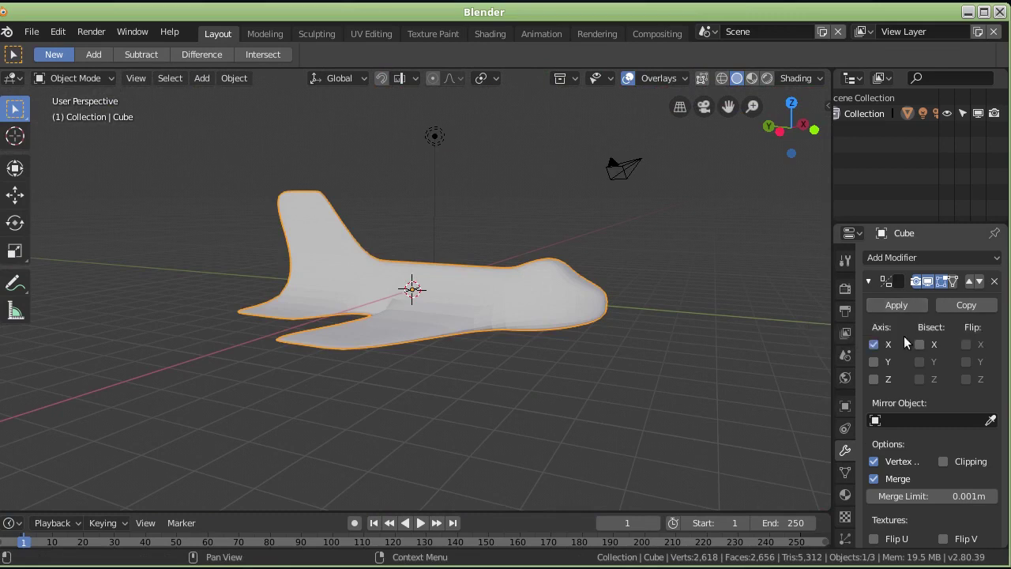
- Apply the Mirror modifier, making the airplane one full mesh of 158 vertices and 166 faces
scroll(915, 356, "down", 2)
scroll(912, 355, "down", 1)
scroll(913, 356, "down", 2)
scroll(913, 356, "down", 1)
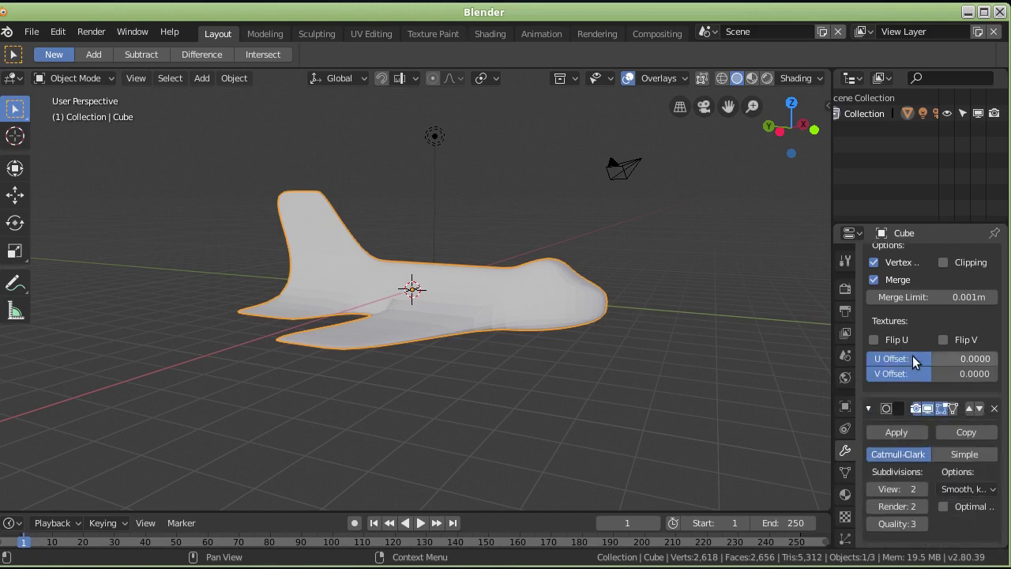
scroll(912, 356, "up", 2)
scroll(911, 348, "up", 4)
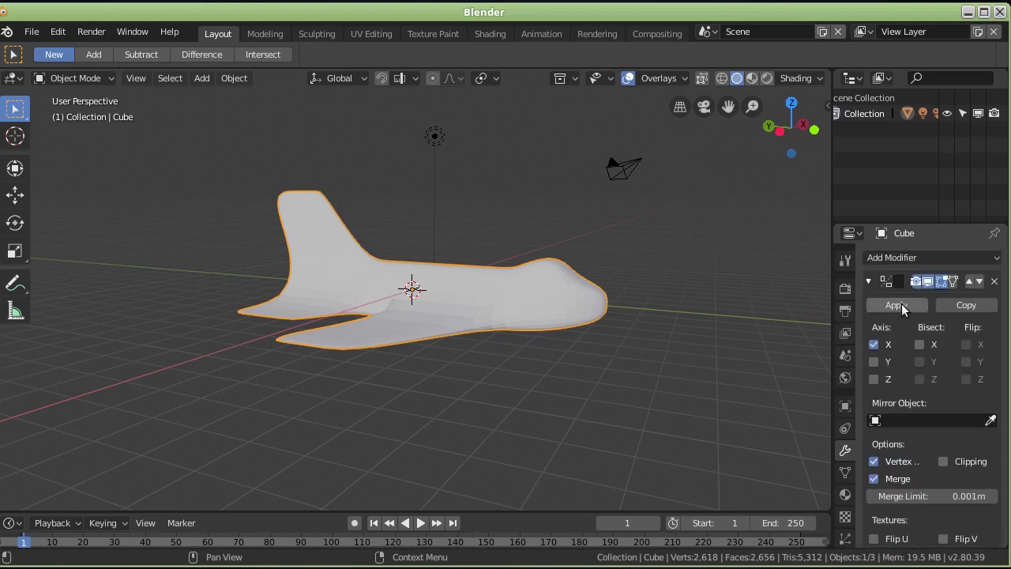
left_click(901, 303)
mouse_move(635, 298)
middle_mouse_down()
mouse_move(544, 347)
mouse_move(406, 375)
mouse_move(328, 297)
middle_mouse_up()
key("Tab")
mouse_move(395, 308)
middle_mouse_down()
mouse_move(511, 305)
mouse_move(433, 258)
mouse_move(343, 308)
mouse_move(405, 357)
middle_mouse_up()
key("Tab")
key("Tab")
scroll(372, 323, "up", 2)
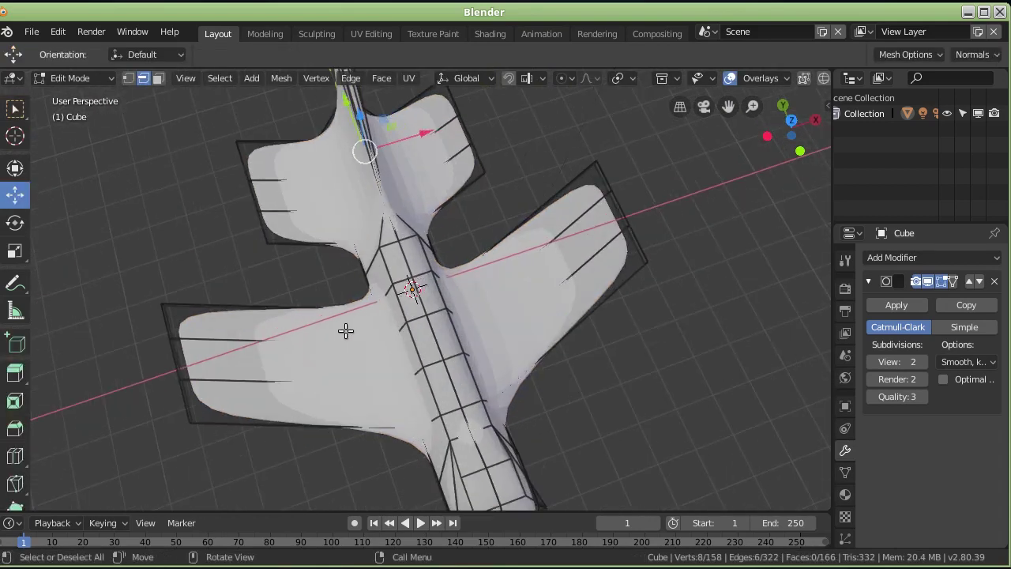
left_click(155, 77)
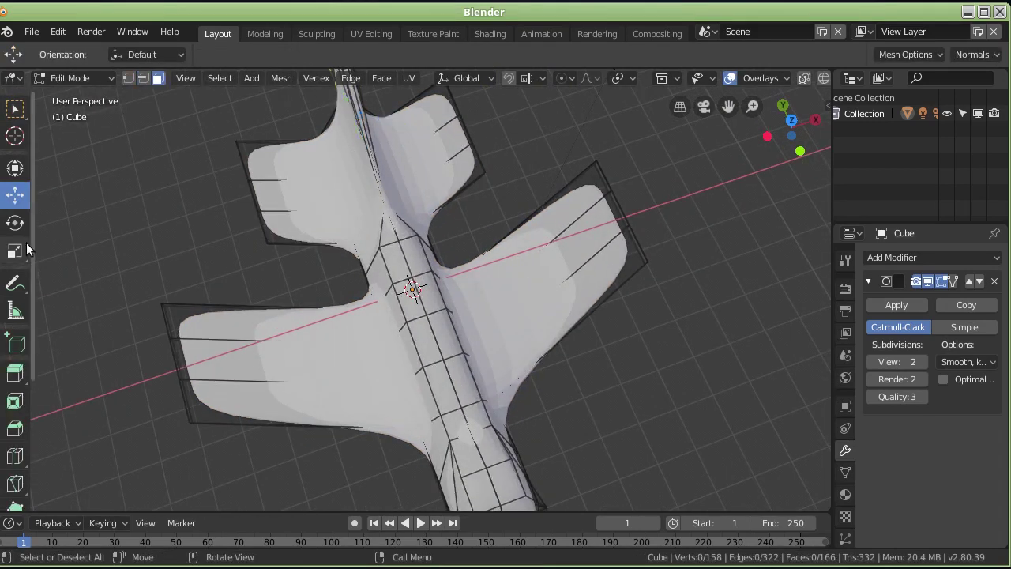
left_click(186, 360)
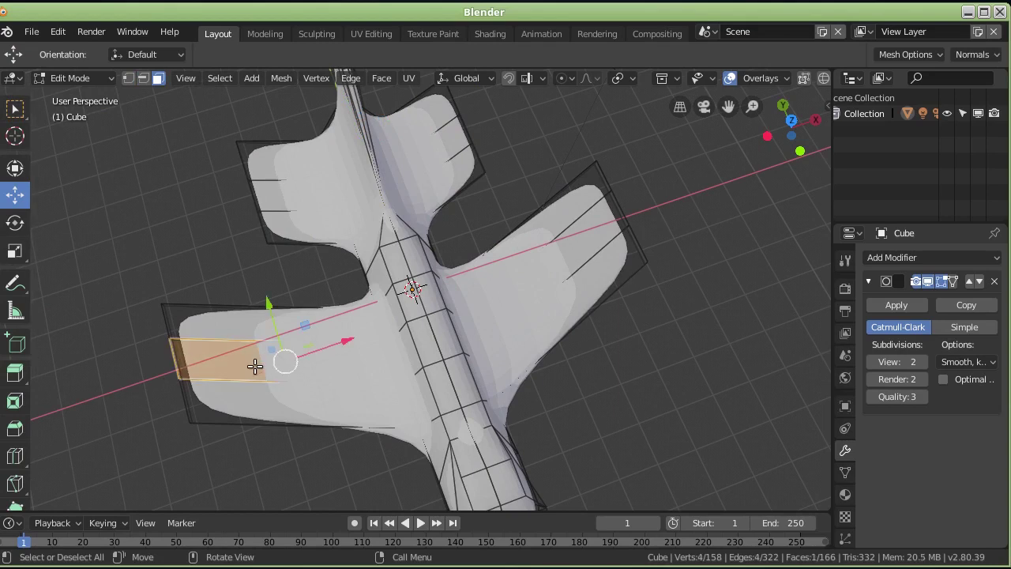
left_click_drag(345, 345, 182, 395)
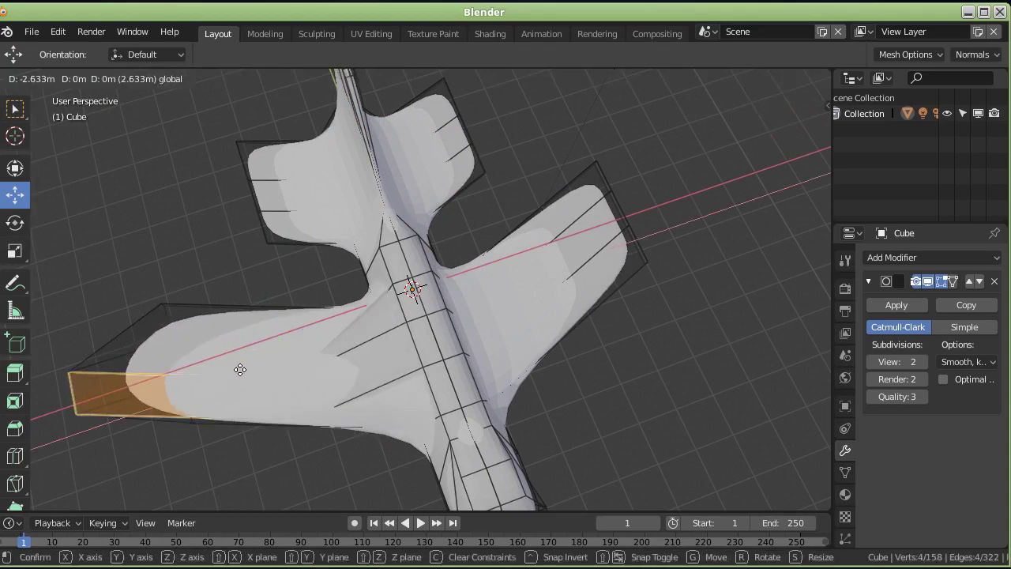
mouse_move(185, 390)
middle_mouse_down()
mouse_move(412, 323)
mouse_move(558, 406)
middle_mouse_up()
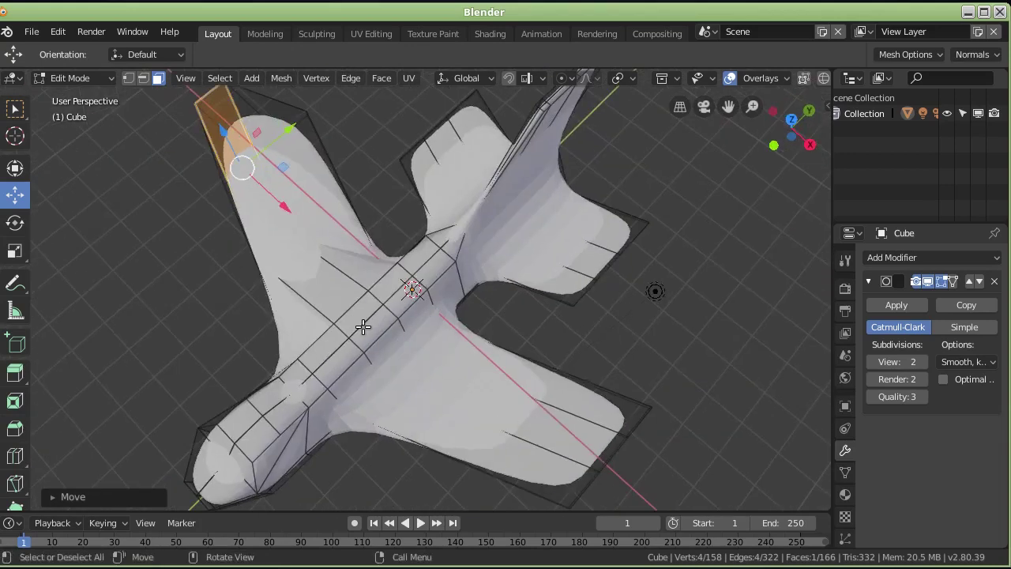
middle_click_drag(363, 327, 432, 331)
key("ctrl+z")
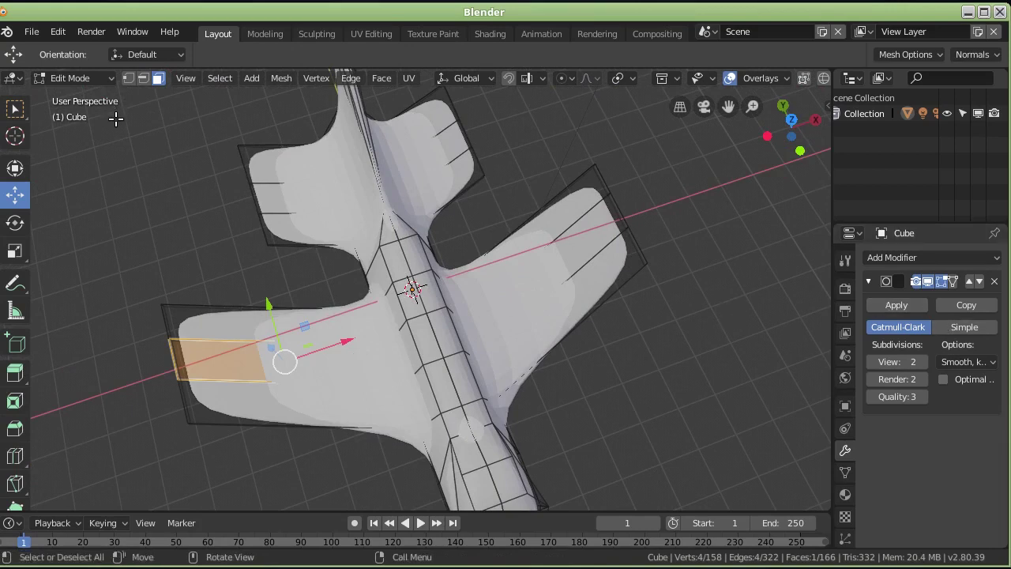
middle_click_drag(251, 237, 402, 234)
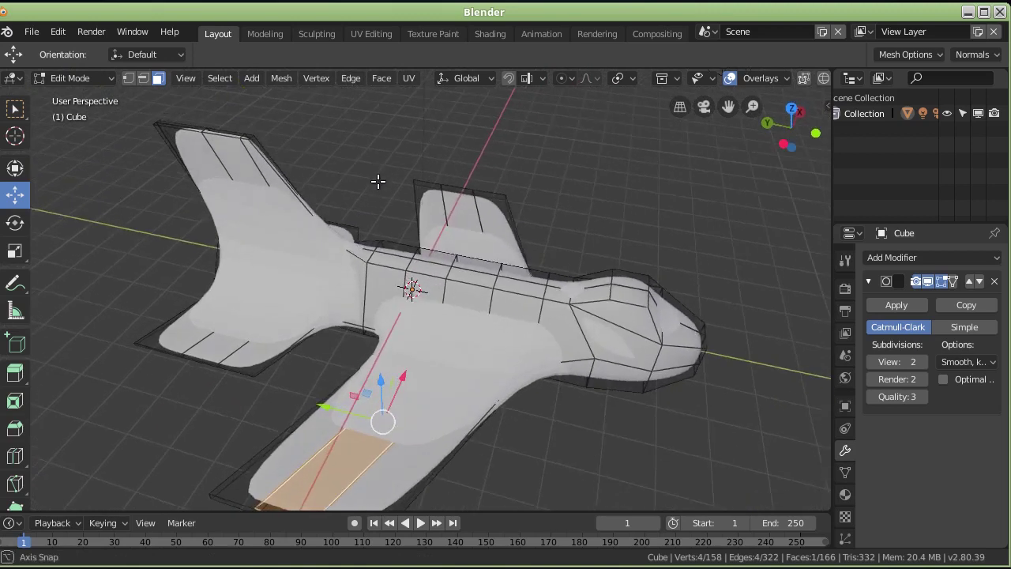
middle_click_drag(244, 264, 149, 388)
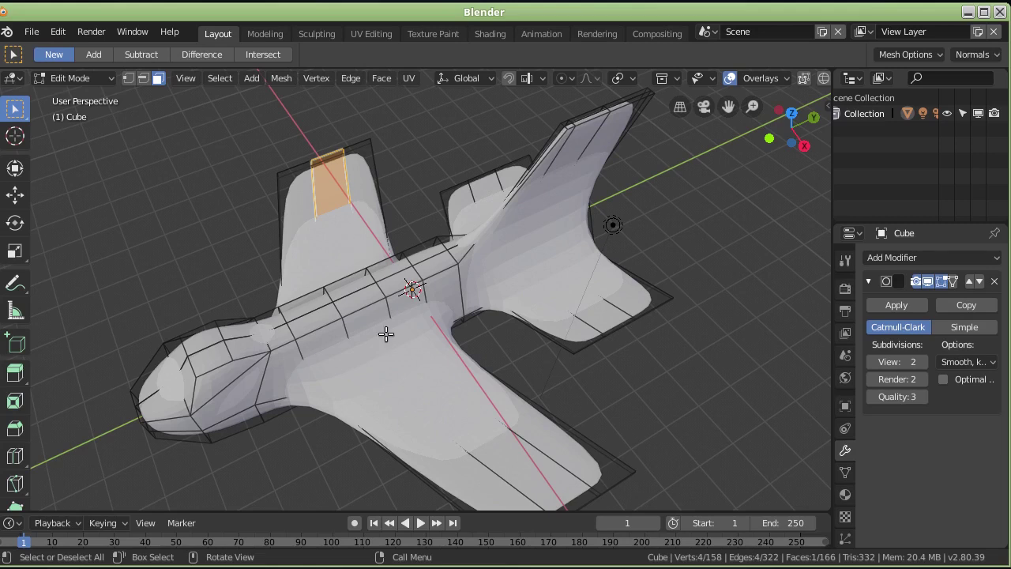
middle_click_drag(343, 374, 403, 308)
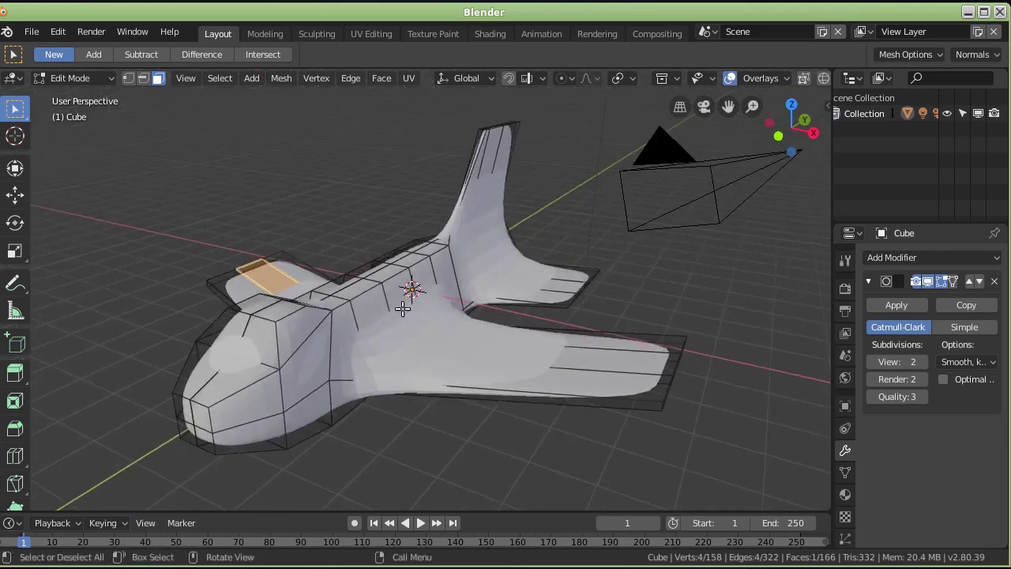
middle_click_drag(380, 438, 446, 397)
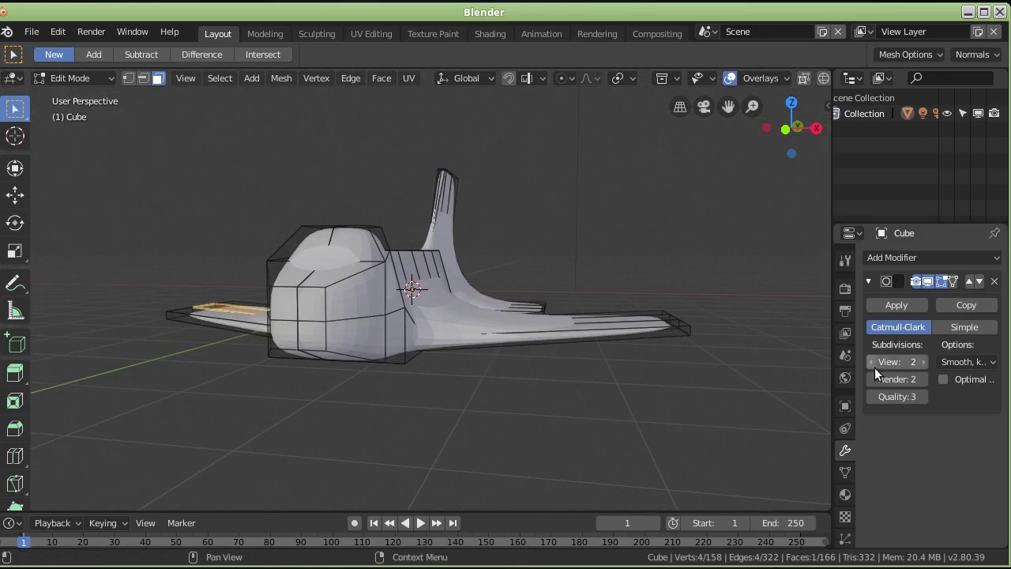
- Set the Subdivision Surface viewport and render levels from 2 to 3
mouse_move(482, 320)
middle_mouse_down()
mouse_move(409, 332)
mouse_move(408, 340)
middle_mouse_up()
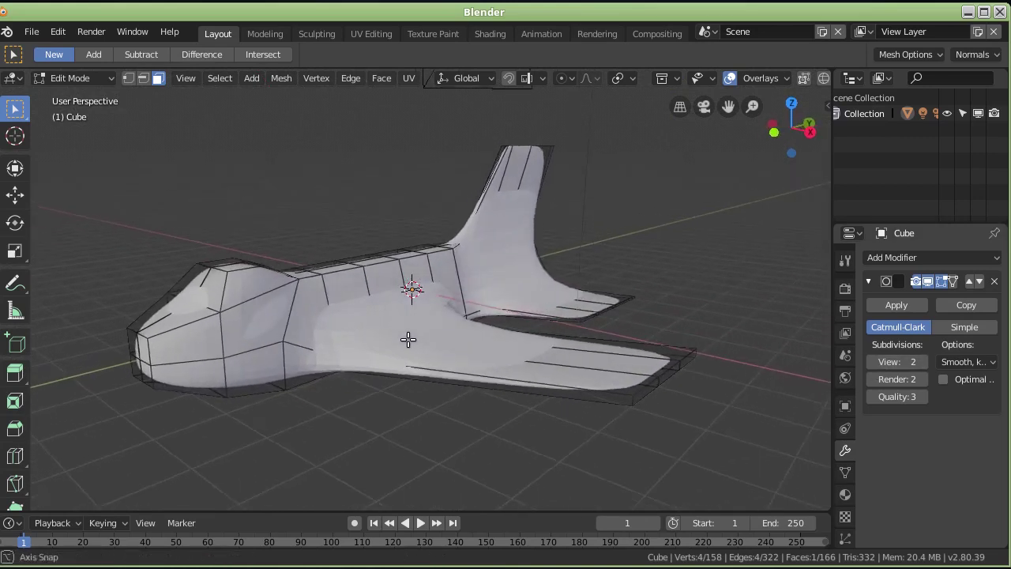
left_click(922, 361)
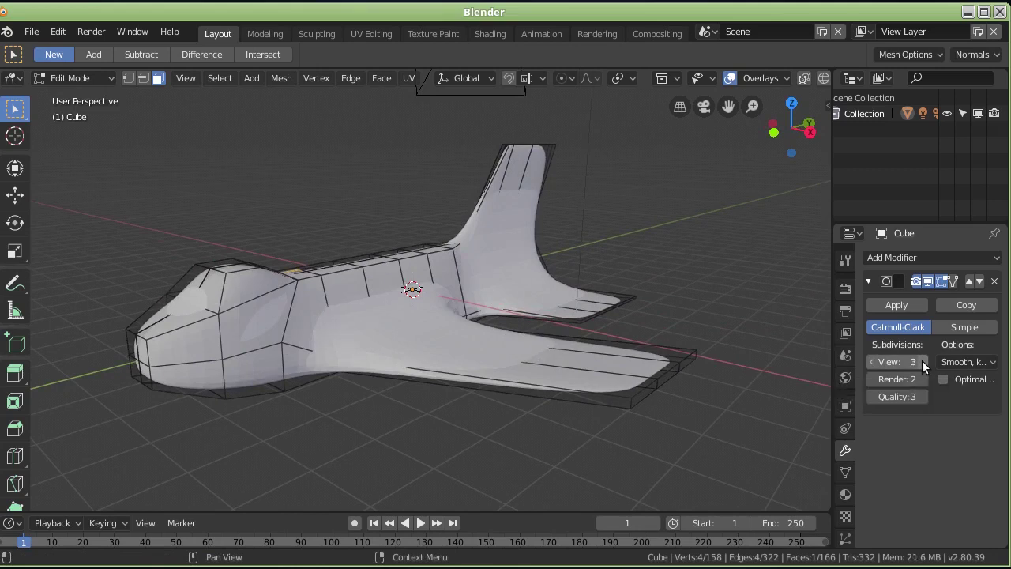
left_click(924, 380)
middle_click_drag(485, 361, 323, 367)
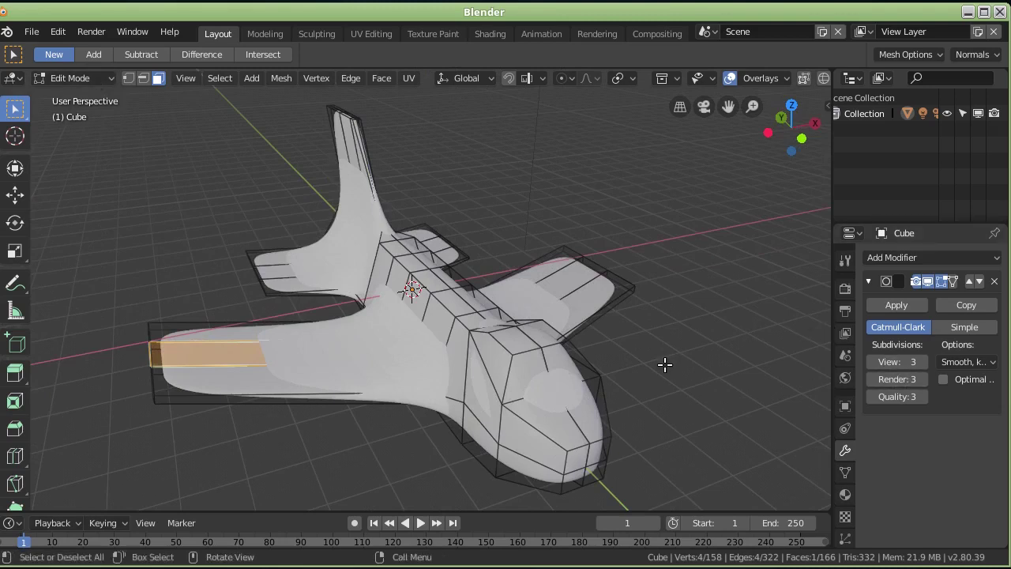
mouse_move(895, 361)
mouse_move(677, 353)
middle_mouse_down()
mouse_move(661, 388)
mouse_move(677, 397)
mouse_move(652, 400)
mouse_move(501, 332)
middle_mouse_up()
scroll(501, 332, "up", 5)
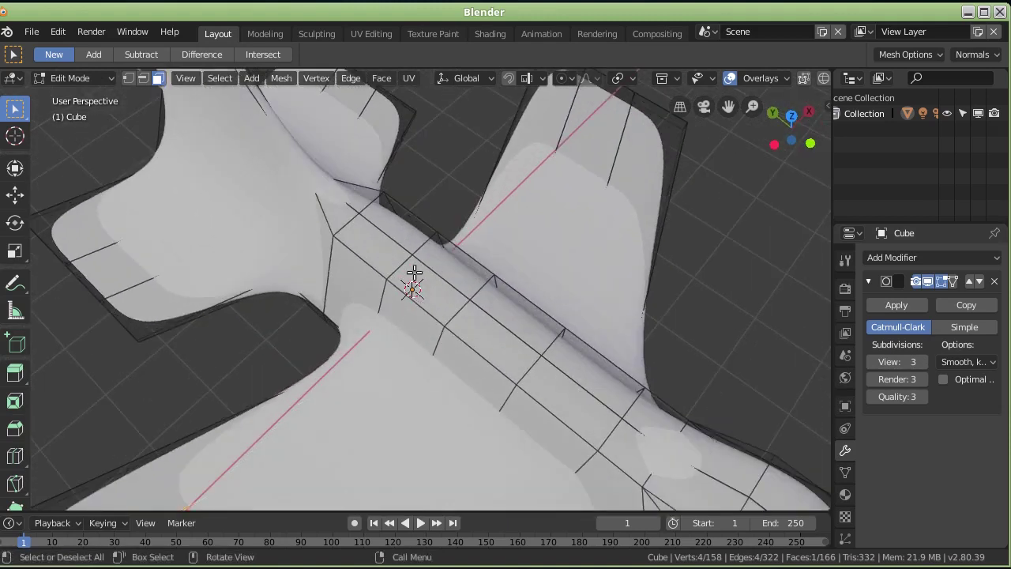
left_click(67, 78)
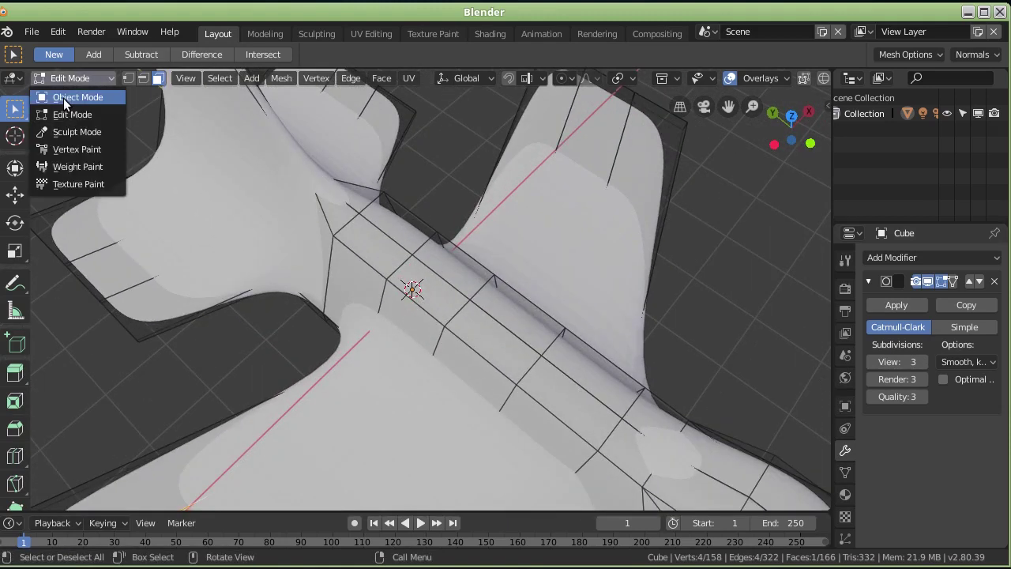
- In Object Mode, apply Subdivision Surface, baking a 10,546-vertex mesh, then re-enter Edit Mode
left_click(63, 98)
mouse_move(447, 246)
middle_mouse_down()
mouse_move(338, 286)
mouse_move(421, 326)
middle_mouse_up()
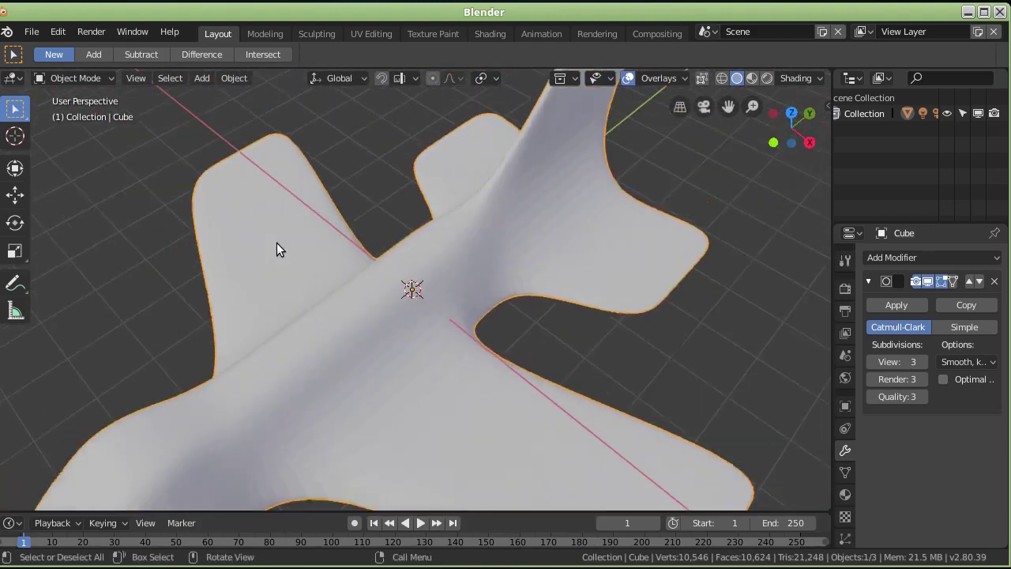
left_click(870, 361)
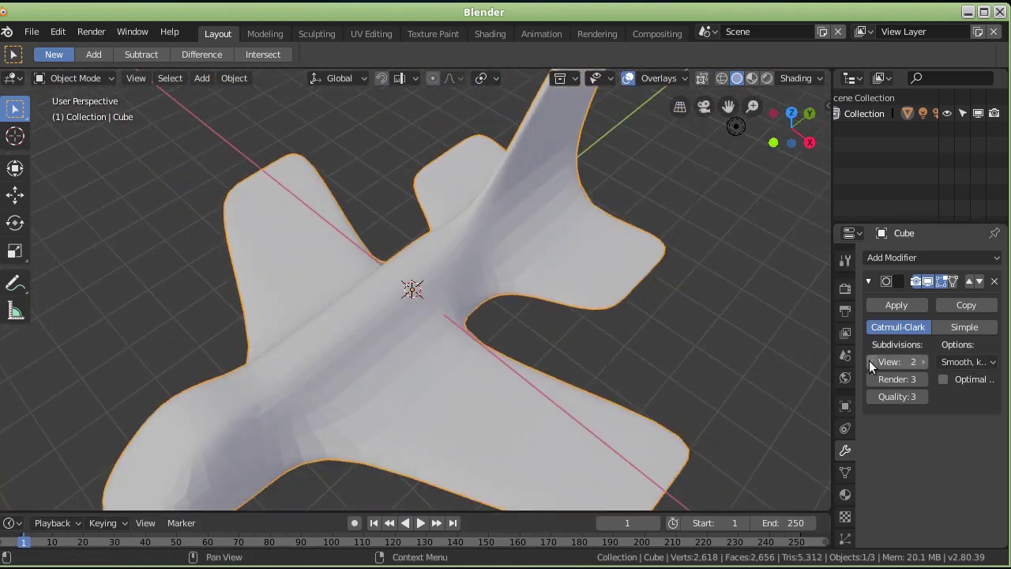
left_click(921, 362)
middle_click_drag(336, 358, 323, 298)
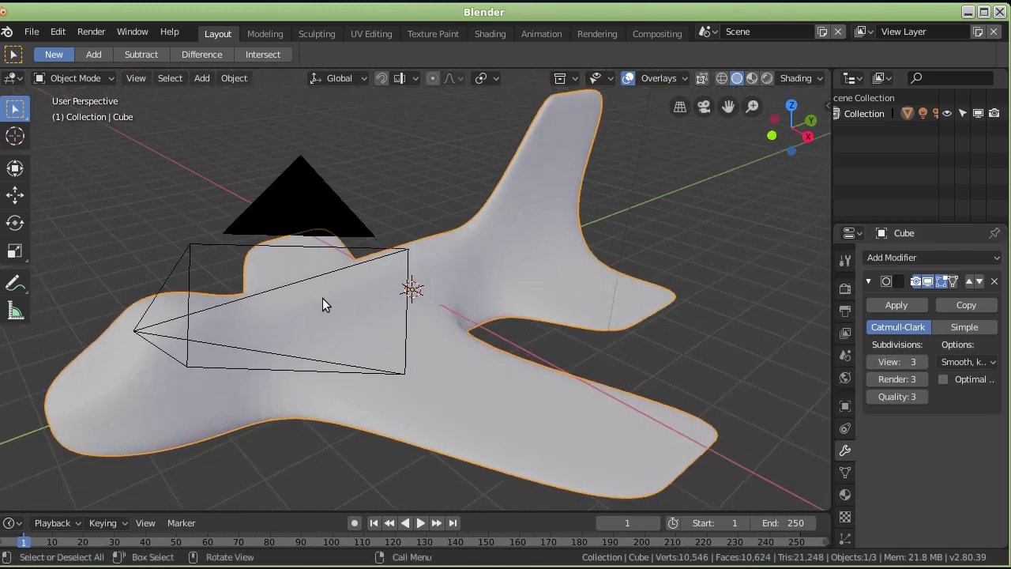
left_click(905, 300)
mouse_move(677, 304)
middle_mouse_down()
mouse_move(488, 307)
mouse_move(579, 323)
mouse_move(657, 318)
mouse_move(681, 284)
mouse_move(653, 300)
mouse_move(357, 324)
middle_mouse_up()
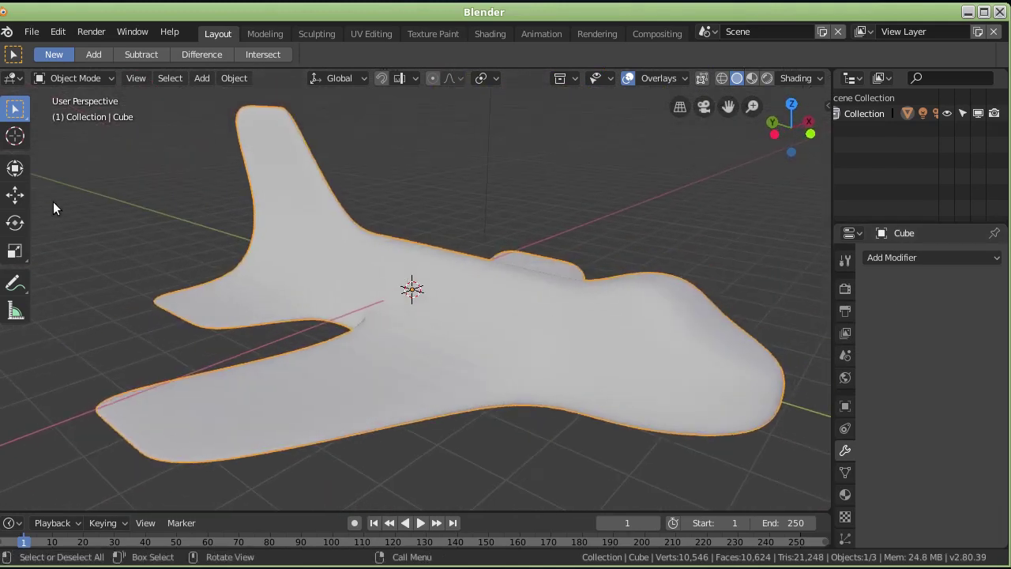
middle_click_drag(504, 312, 420, 309)
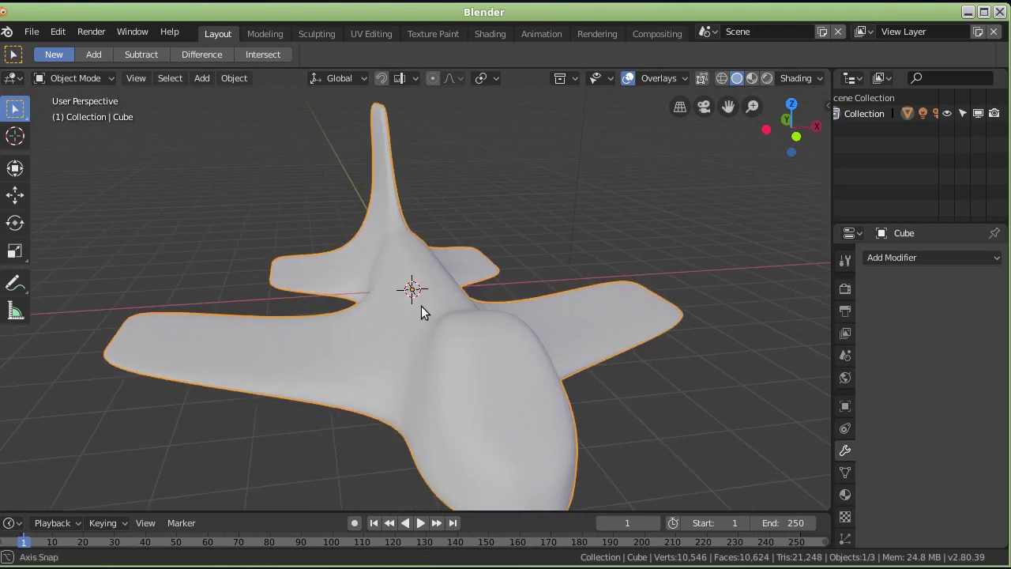
key("Tab")
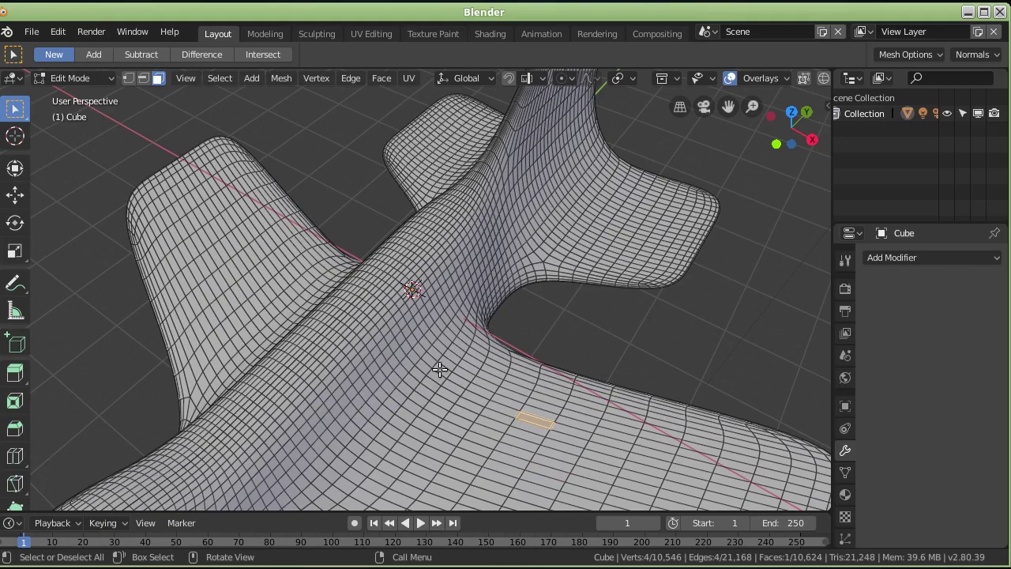
scroll(440, 369, "down", 3)
scroll(424, 378, "down", 1)
mouse_move(396, 379)
middle_mouse_down()
mouse_move(509, 292)
mouse_move(651, 405)
middle_mouse_up()
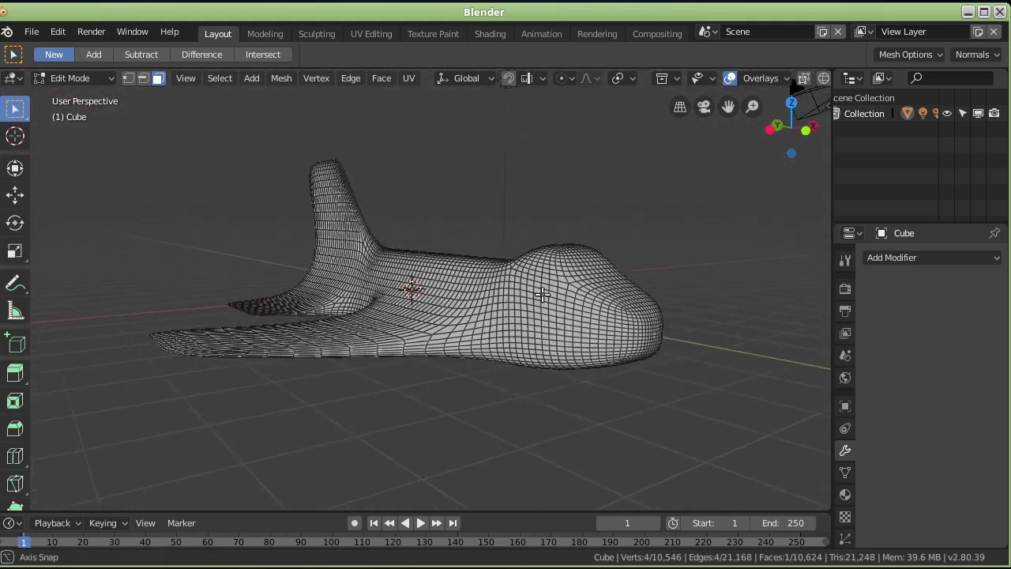
mouse_move(516, 318)
middle_mouse_down()
mouse_move(287, 173)
mouse_move(357, 275)
middle_mouse_up()
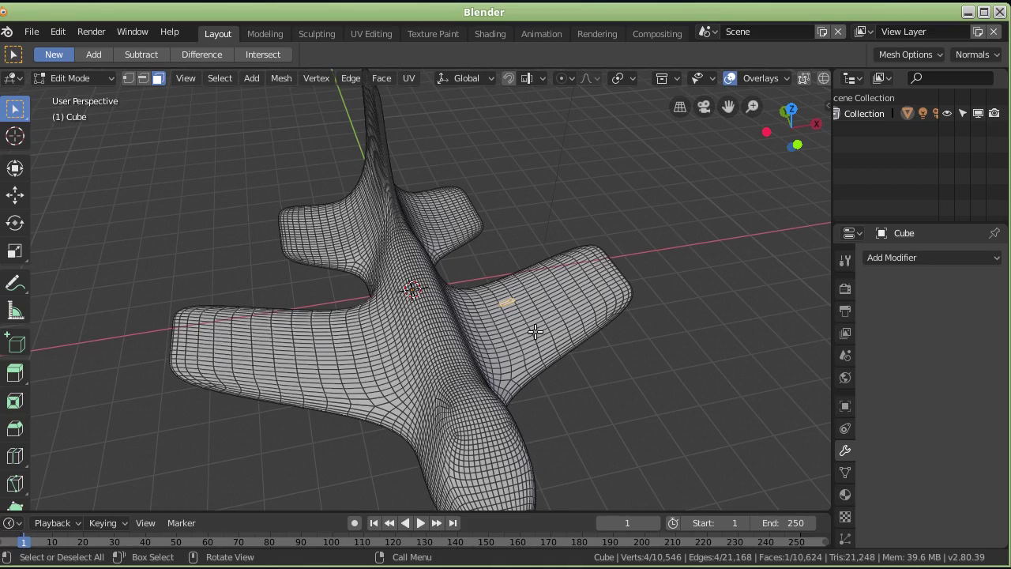
key("KP_7")
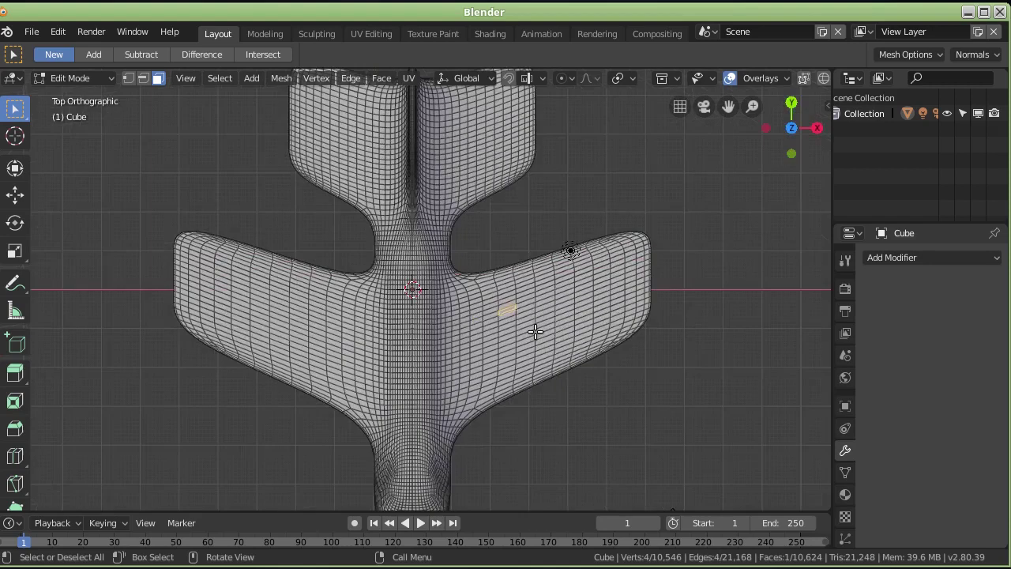
scroll(546, 329, "down", 1)
scroll(550, 327, "down", 1)
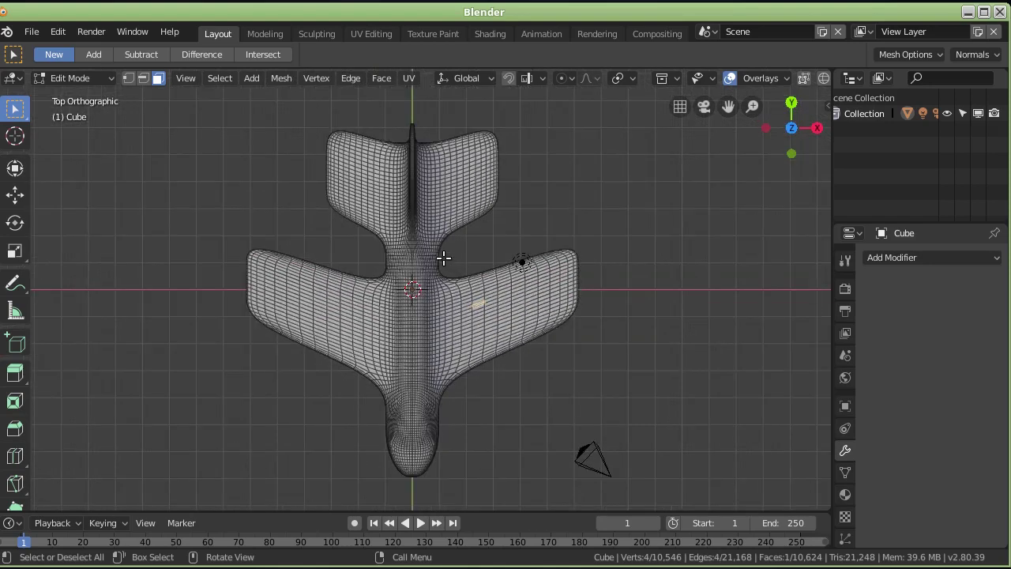
- With X-ray on, box-select the right half of the airplane up to its centre line in vertex mode
left_click(804, 78)
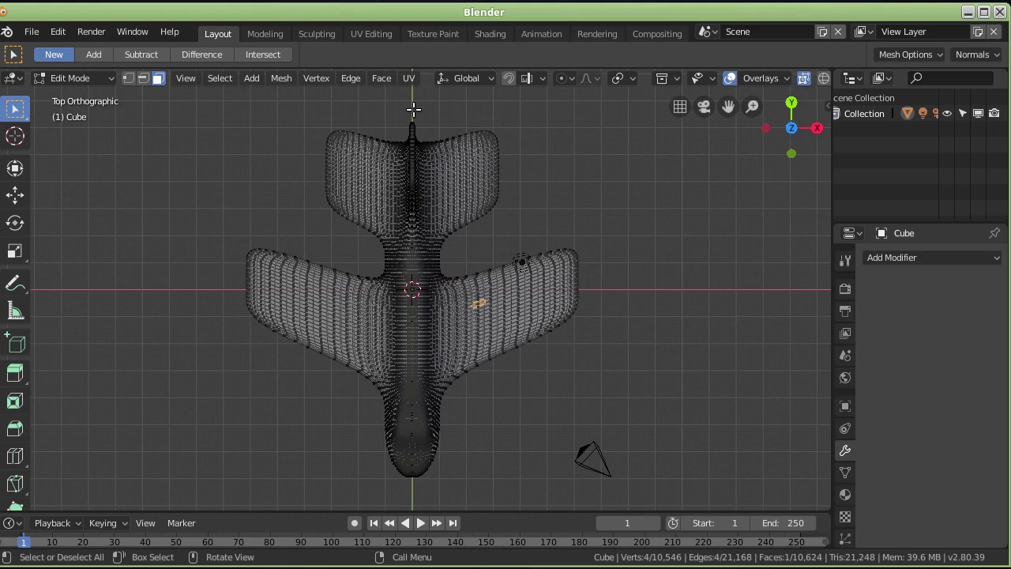
left_click_drag(411, 106, 608, 508)
middle_click_drag(474, 290, 446, 233)
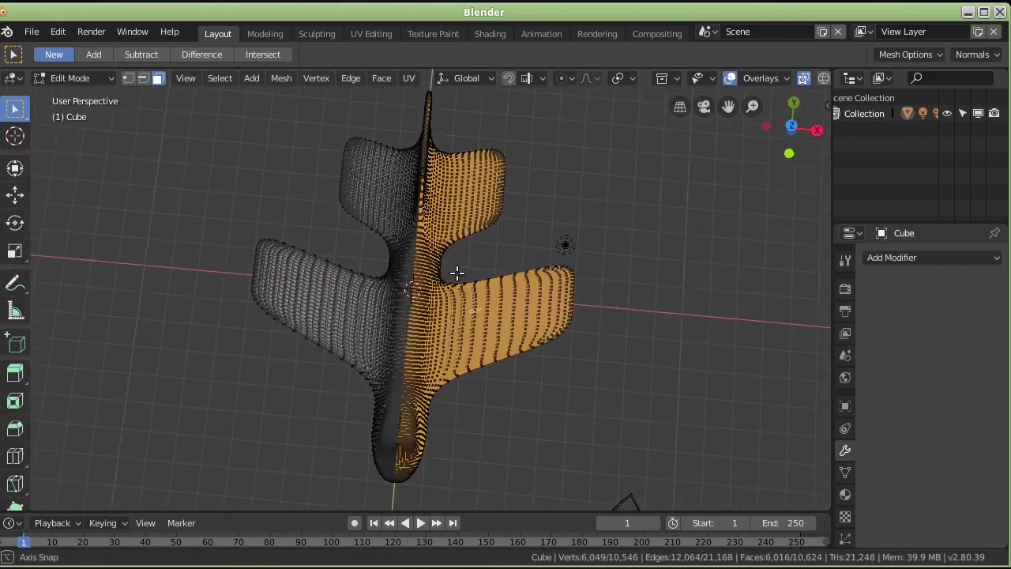
left_click(128, 78)
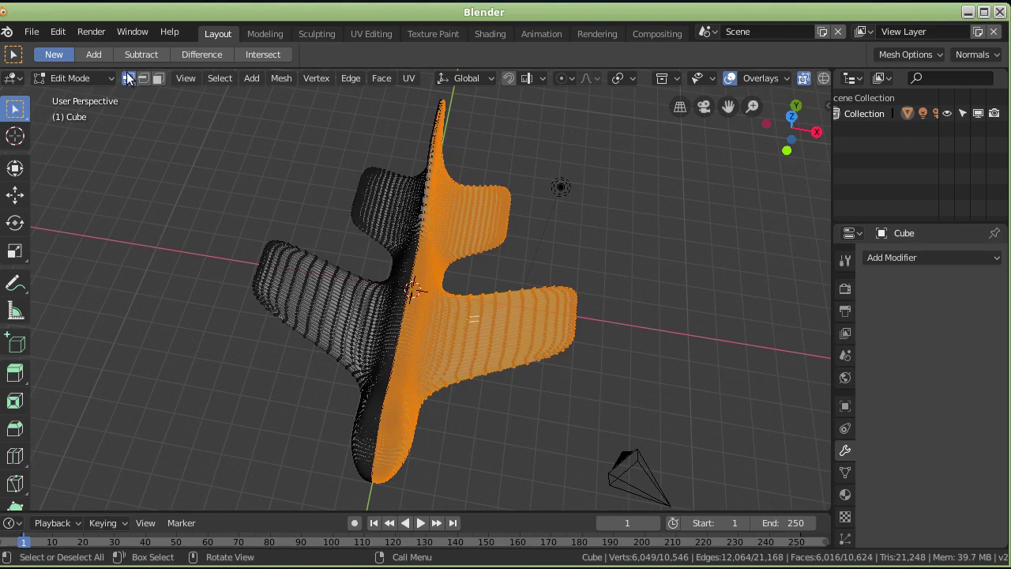
mouse_move(217, 210)
middle_mouse_down()
mouse_move(422, 385)
mouse_move(458, 323)
mouse_move(458, 267)
mouse_move(447, 268)
middle_mouse_up()
scroll(423, 385, "up", 4)
scroll(426, 368, "up", 2)
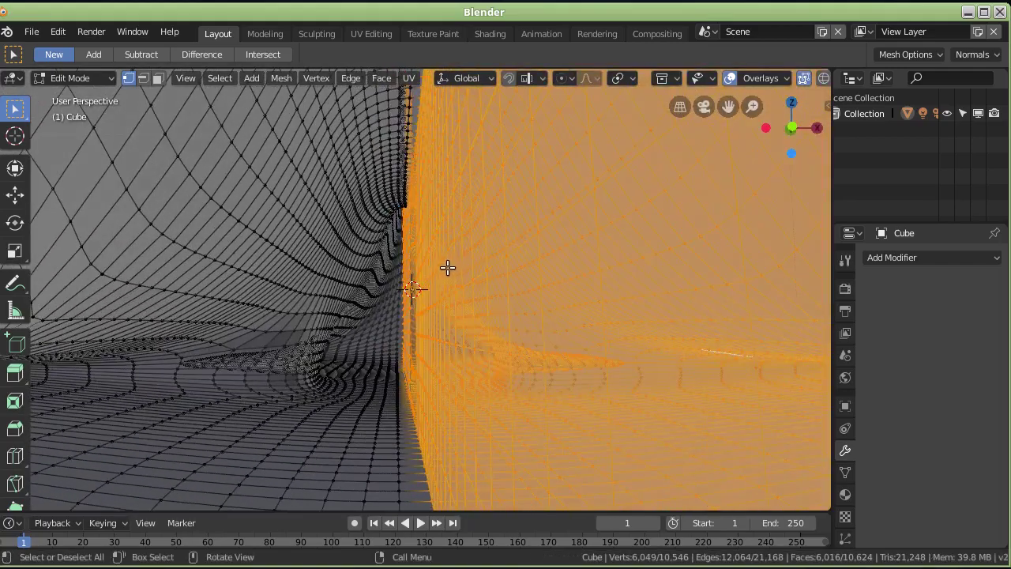
scroll(448, 267, "down", 10)
key("ctrl+z")
key("ctrl+z")
key("ctrl+z")
key("ctrl+z")
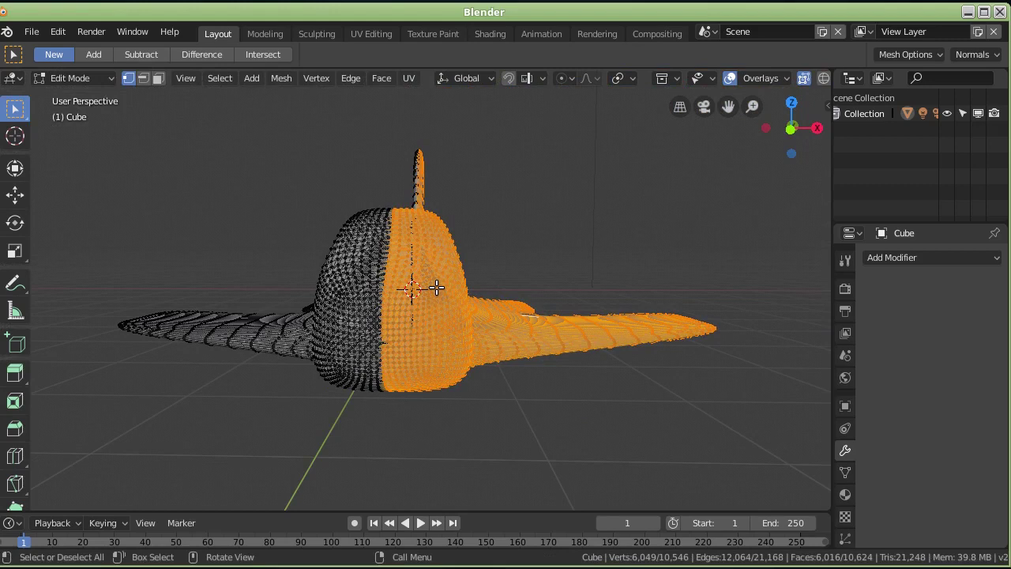
- Delete the selected vertices, leaving one half of 4,497 vertices
key("x")
left_click(437, 290)
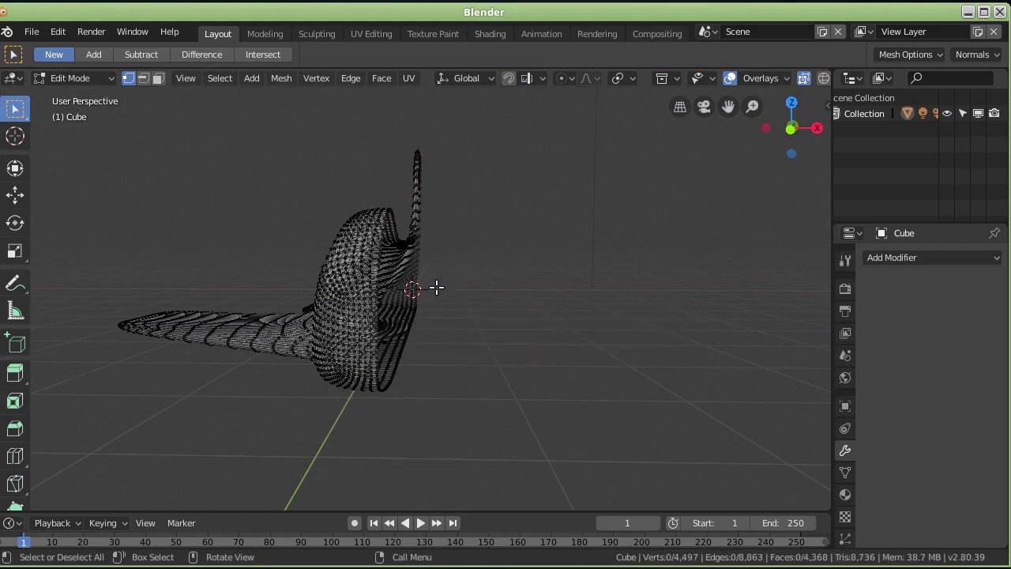
middle_click_drag(443, 287, 442, 375)
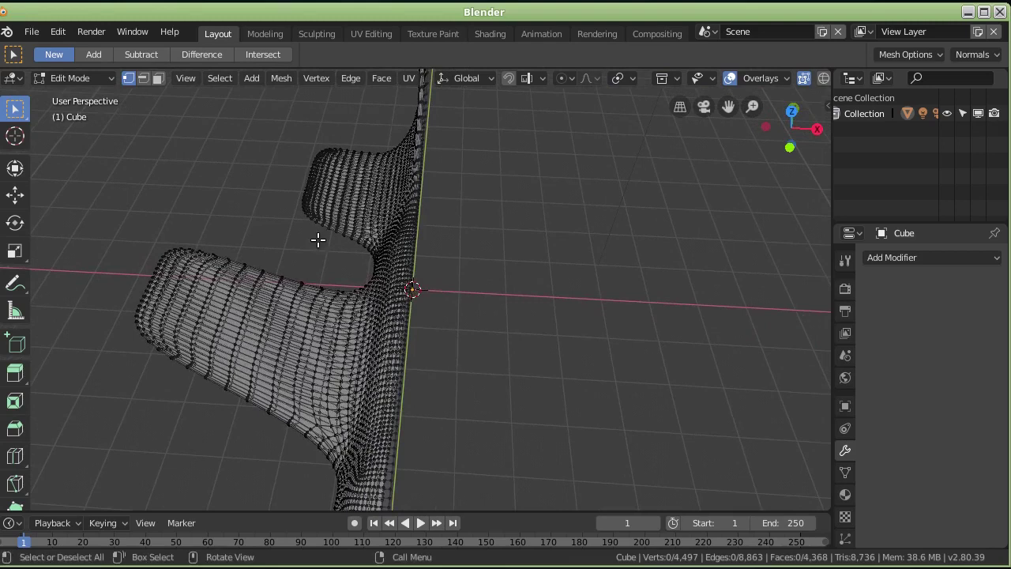
scroll(466, 291, "down", 2)
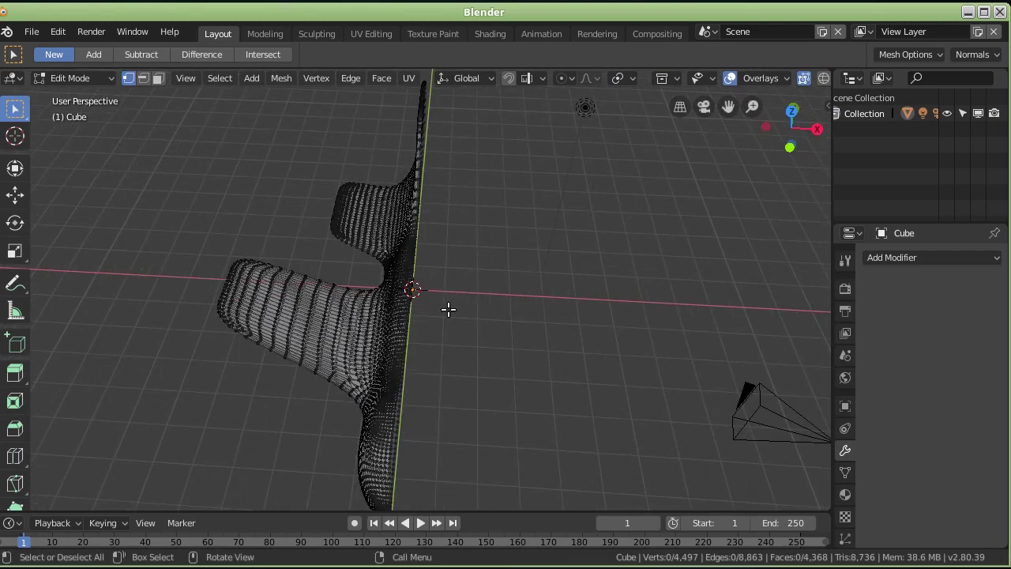
middle_click_drag(448, 309, 466, 334)
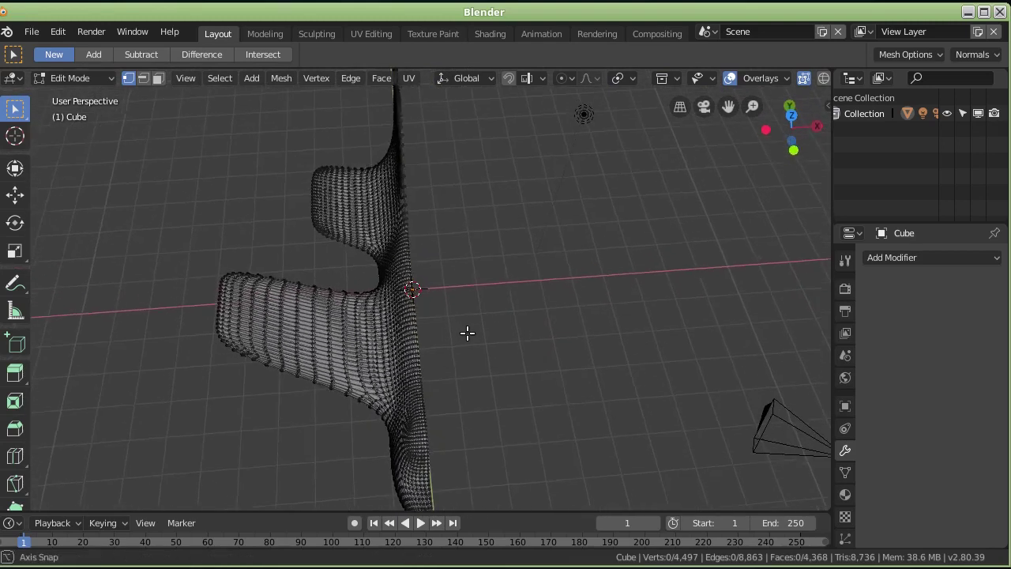
- Add an X-axis Mirror modifier to the half airplane
left_click(915, 258)
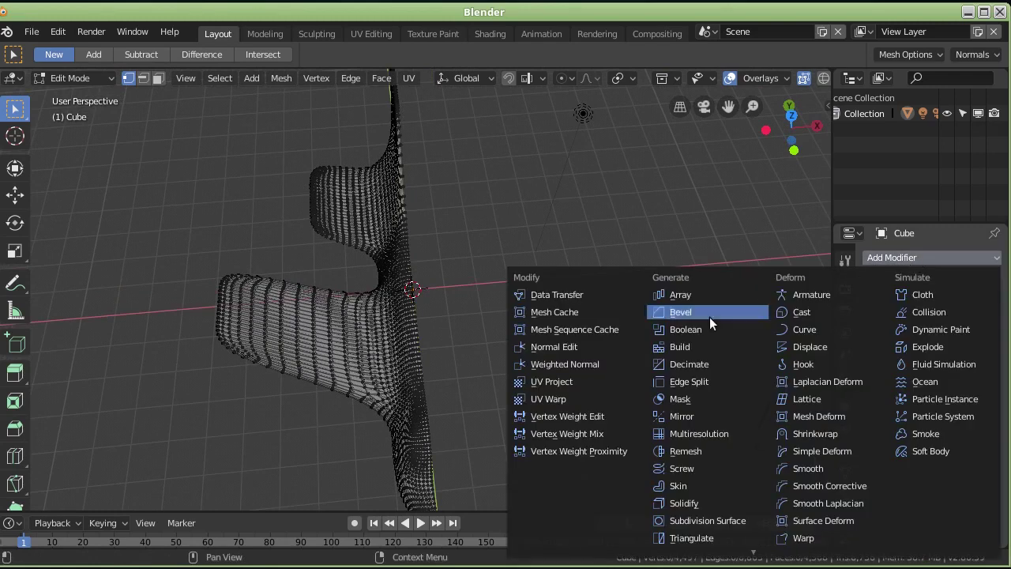
left_click(692, 416)
mouse_move(509, 373)
middle_mouse_down()
mouse_move(501, 355)
mouse_move(519, 316)
mouse_move(506, 324)
middle_mouse_up()
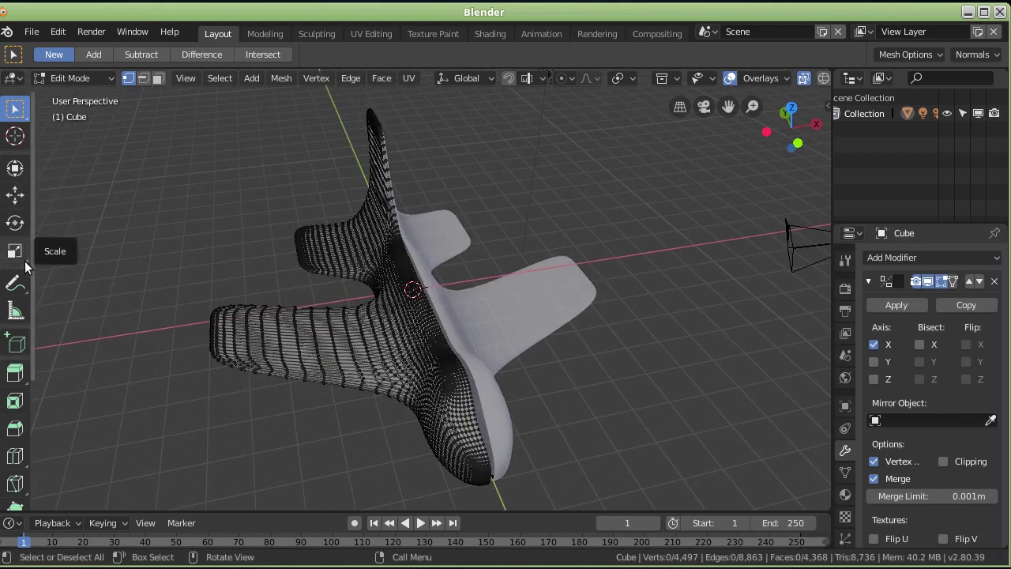
- Undo to restore the right half, returning to 10,546 vertices
middle_click_drag(492, 313, 460, 316)
scroll(430, 445, "up", 3)
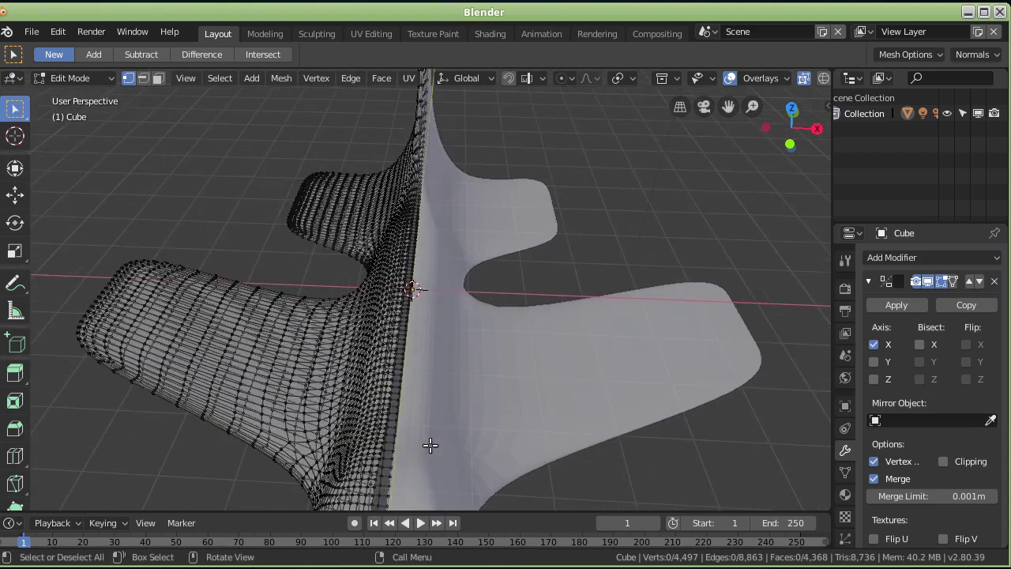
scroll(430, 444, "up", 2)
scroll(422, 436, "up", 2)
scroll(431, 415, "down", 3)
scroll(442, 368, "down", 3)
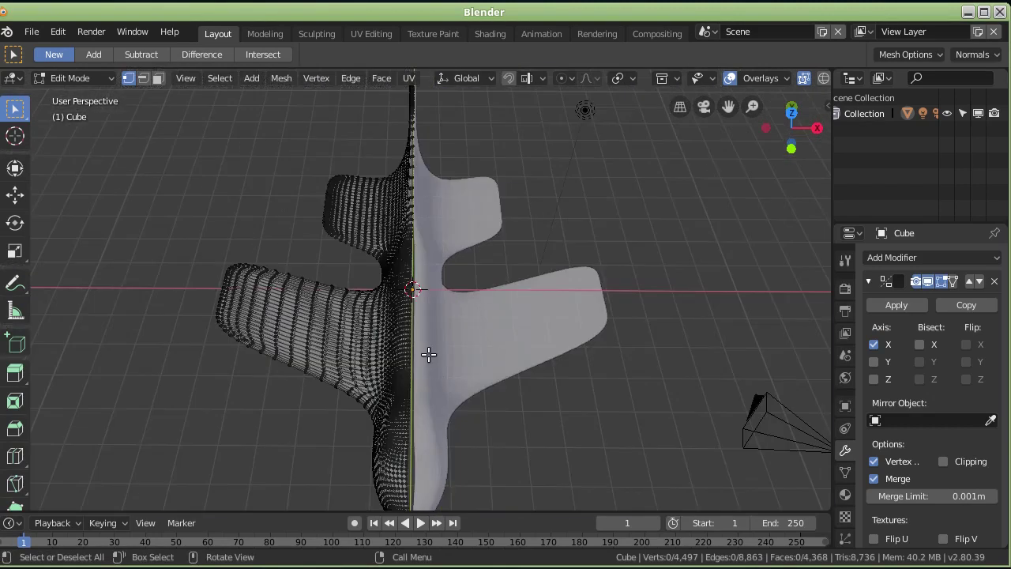
scroll(428, 354, "up", 3)
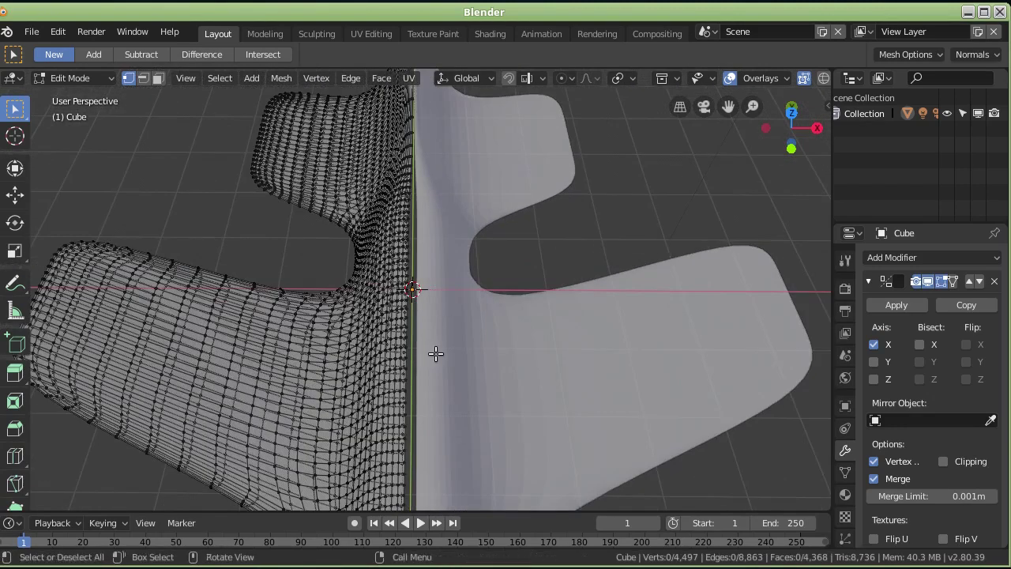
scroll(434, 354, "up", 2)
scroll(422, 355, "up", 2)
key("ctrl")
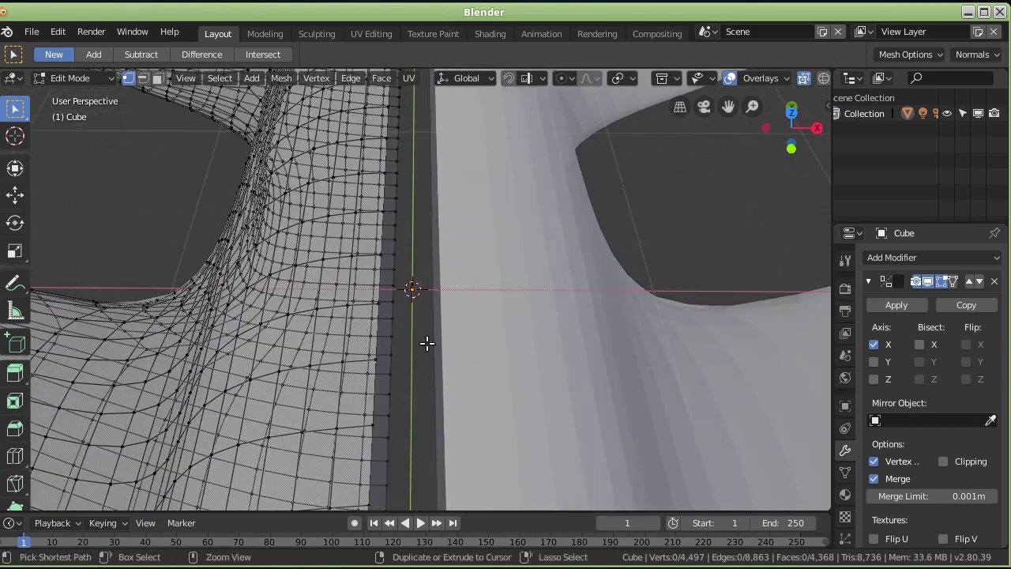
key("ctrl+z")
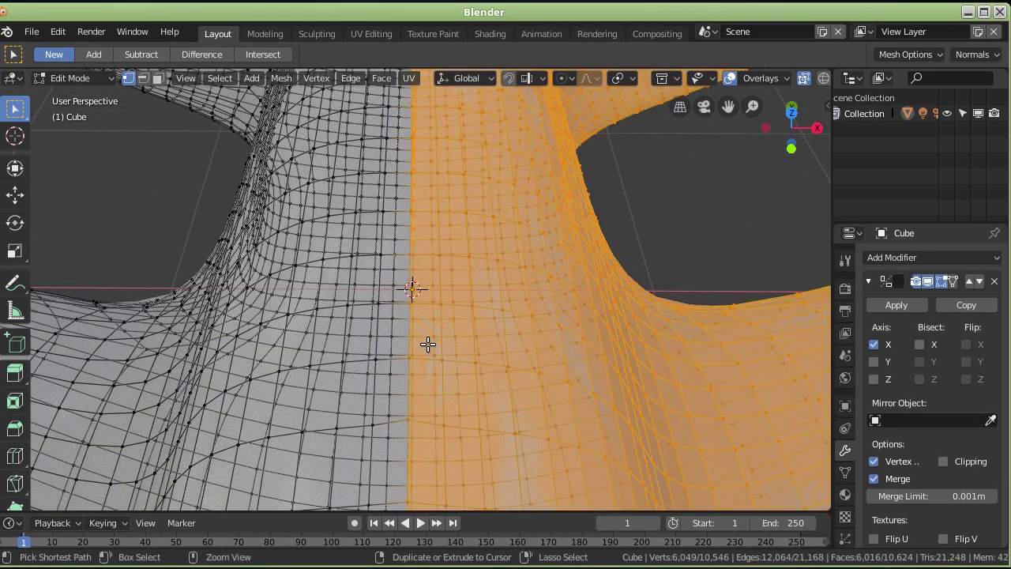
- In face mode from top view, box-select the entire right half of the airplane
key("3")
key("KP_7")
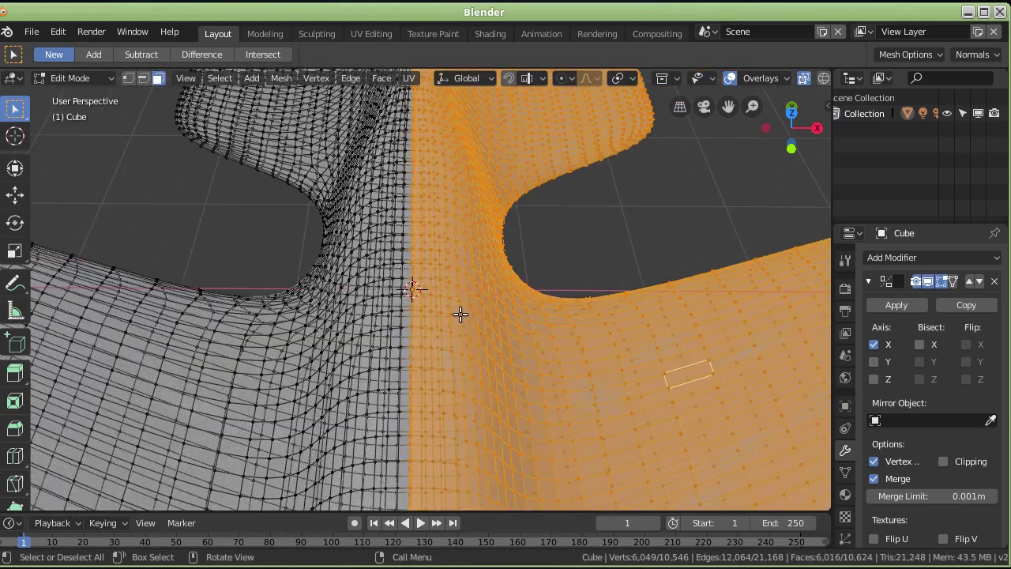
scroll(461, 314, "down", 6)
scroll(465, 302, "down", 1)
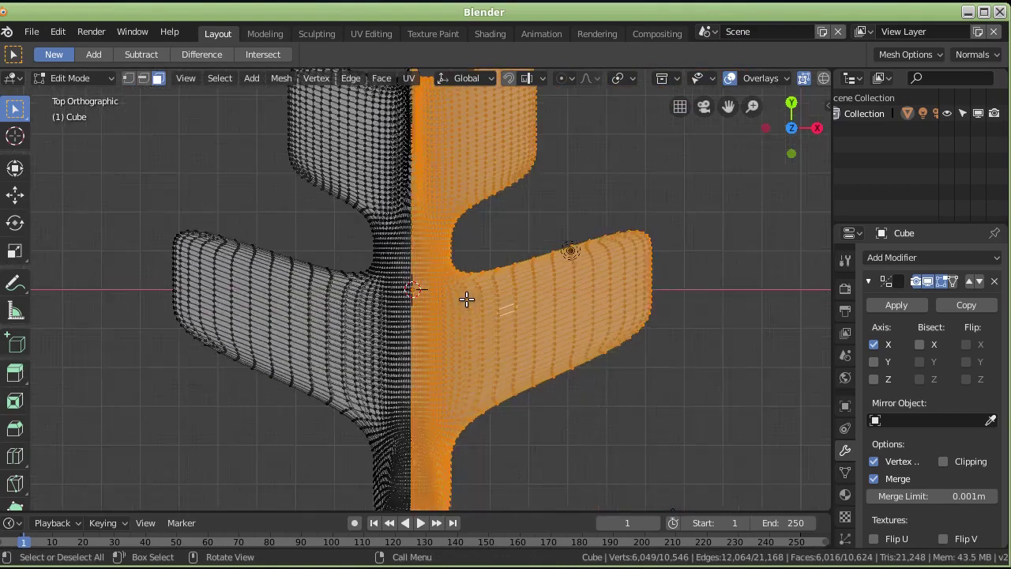
scroll(465, 303, "down", 1)
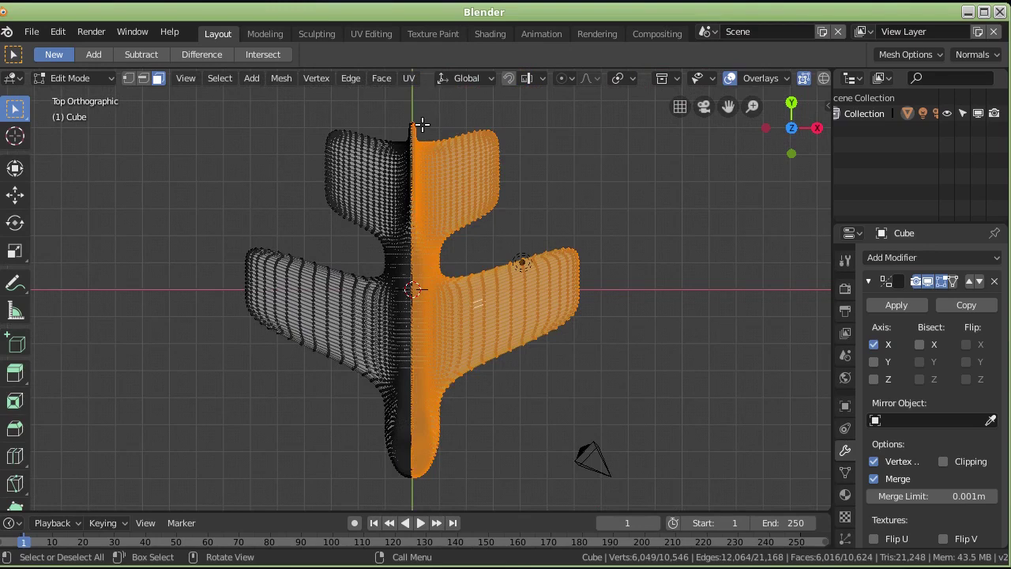
left_click(494, 99)
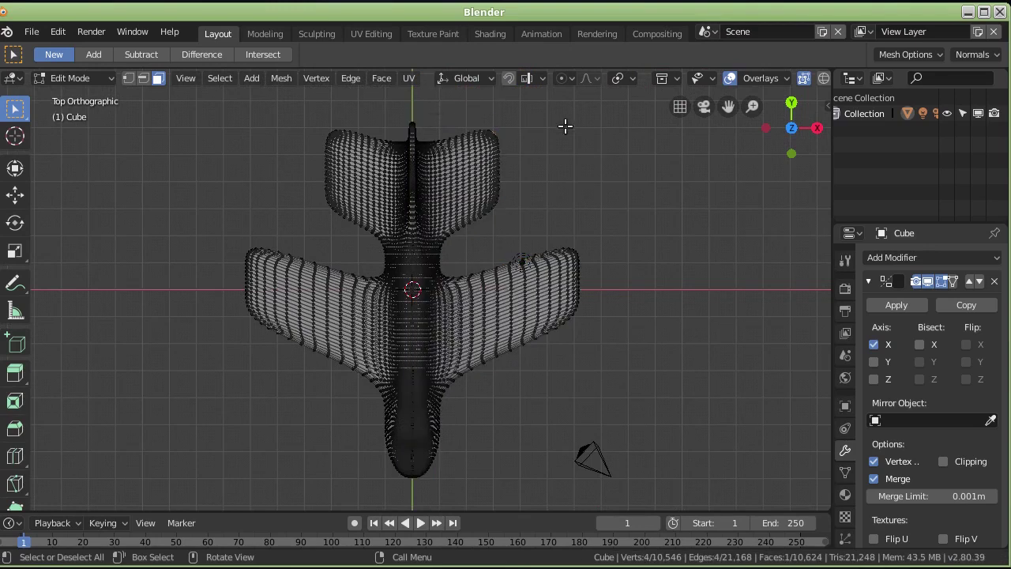
left_click_drag(627, 497, 412, 101)
scroll(422, 361, "up", 2)
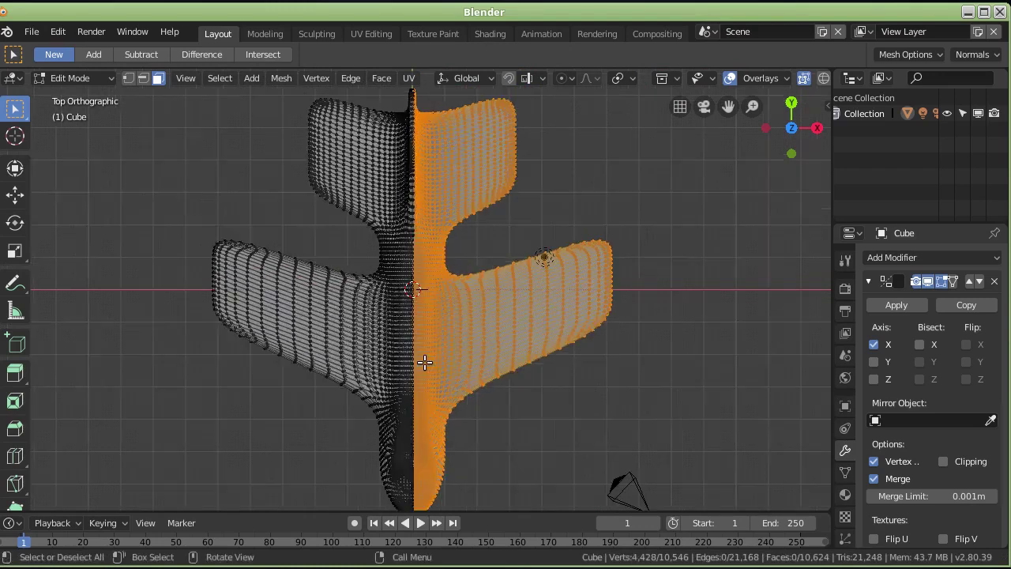
scroll(422, 348, "up", 2)
scroll(422, 329, "up", 2)
scroll(421, 327, "up", 2)
scroll(421, 327, "up", 2)
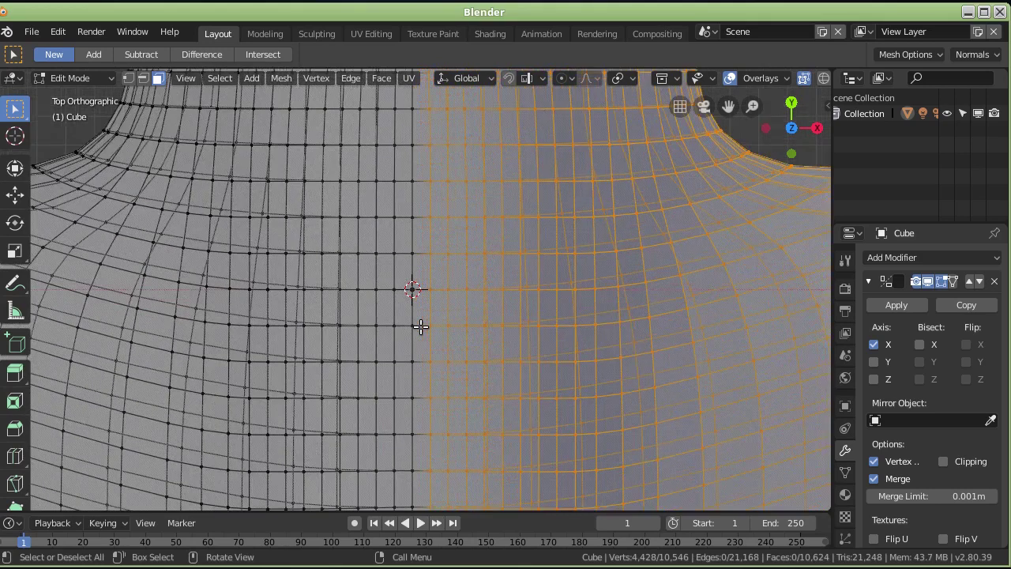
scroll(420, 328, "up", 2)
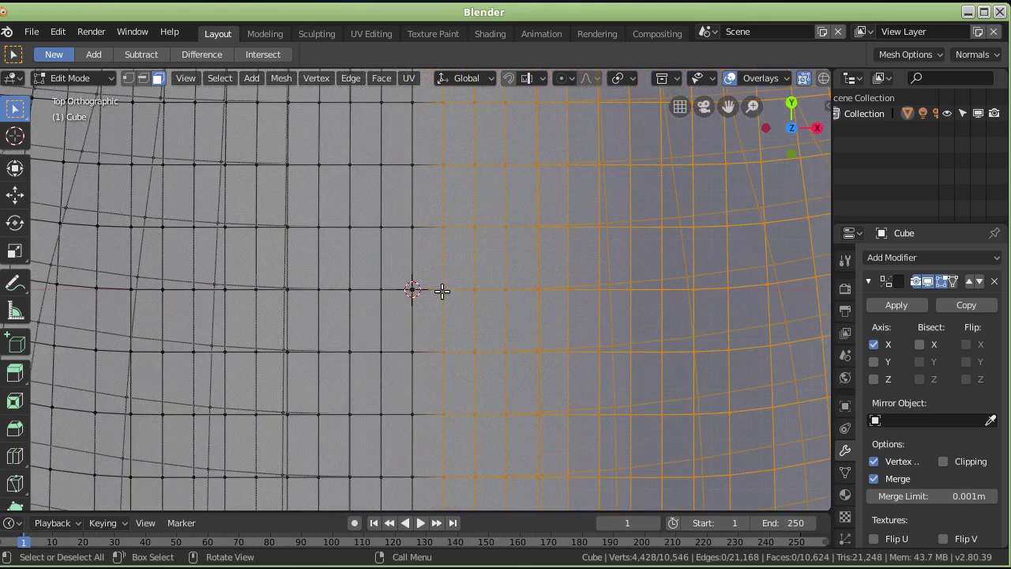
mouse_move(456, 236)
middle_mouse_down("shift")
mouse_move(458, 290)
mouse_move(458, 153)
mouse_move(472, 488)
mouse_move(453, 129)
mouse_move(456, 148)
middle_mouse_up("shift")
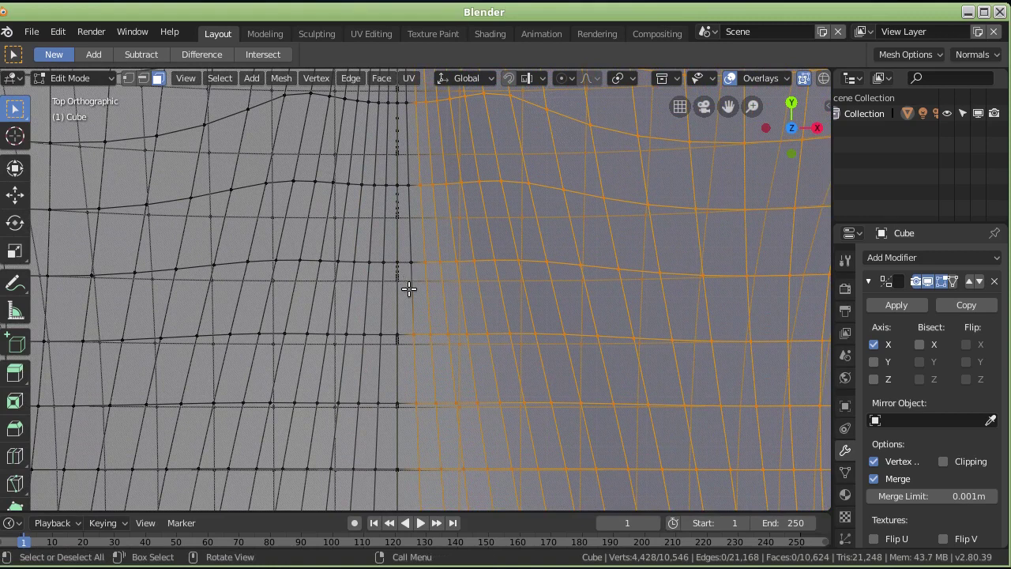
- Add the centre vertex column to the selection and delete the selected right-half vertices
left_click_drag(409, 296, 425, 141, "shift")
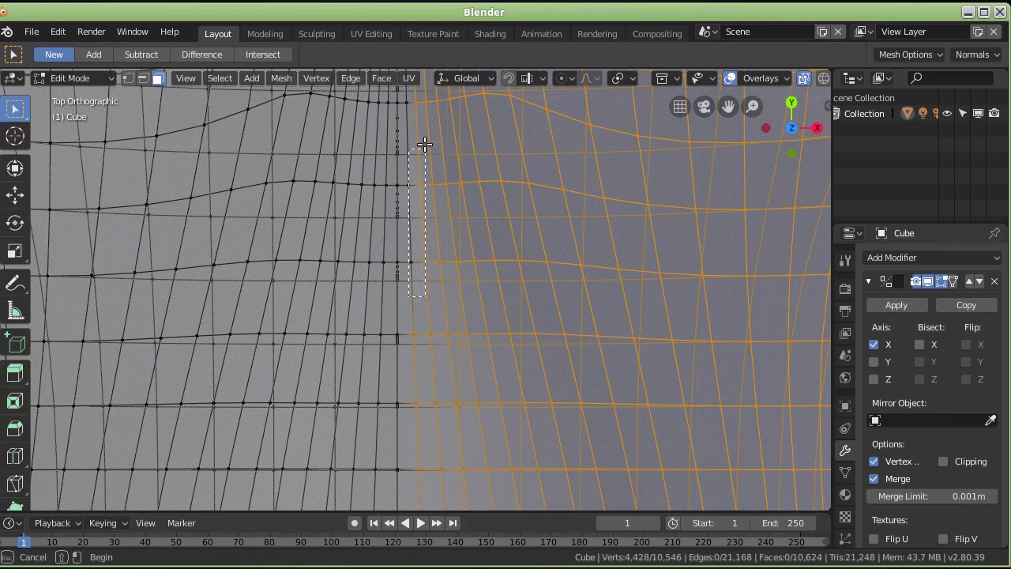
mouse_move(424, 196)
middle_mouse_down("shift")
mouse_move(425, 240)
mouse_move(489, 303)
middle_mouse_up("shift")
key("x")
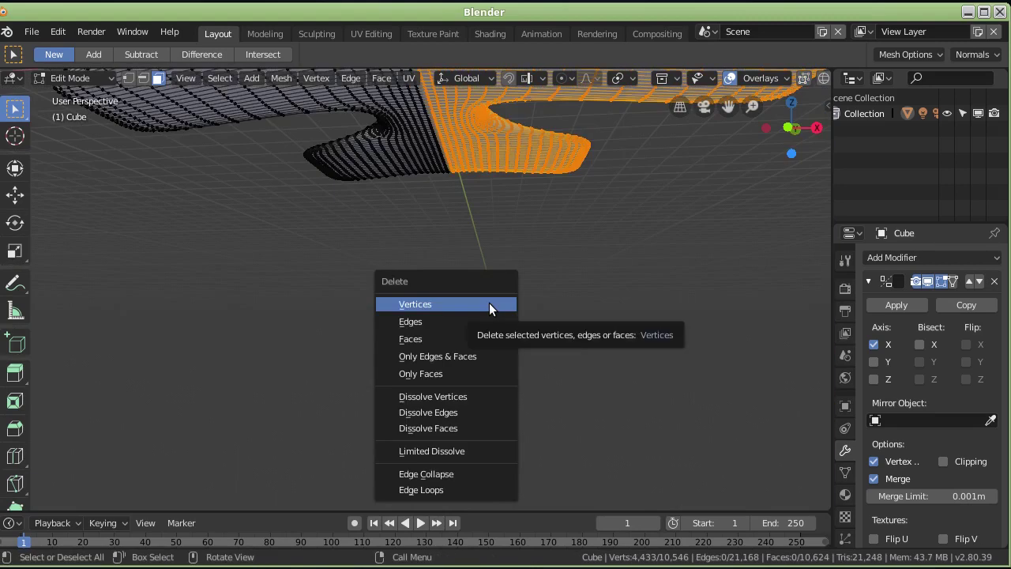
left_click(489, 302)
- Orbit and zoom around the plane to check the mirrored centre seam
middle_click_drag(494, 208, 494, 241)
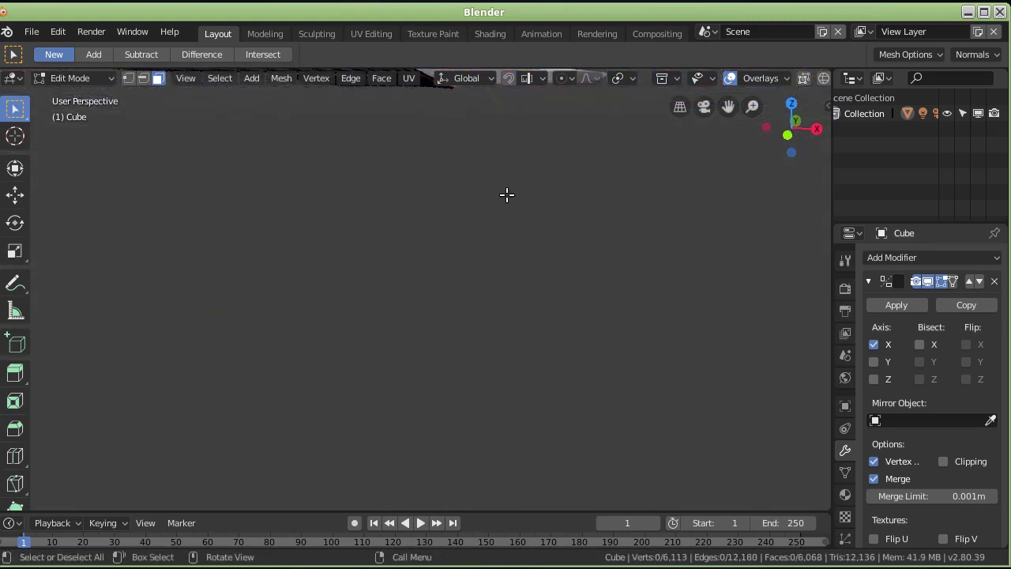
key("Home")
mouse_move(429, 192)
middle_mouse_down()
mouse_move(445, 273)
mouse_move(412, 278)
middle_mouse_up()
scroll(413, 278, "up", 5)
scroll(424, 282, "up", 3)
scroll(447, 282, "down", 3)
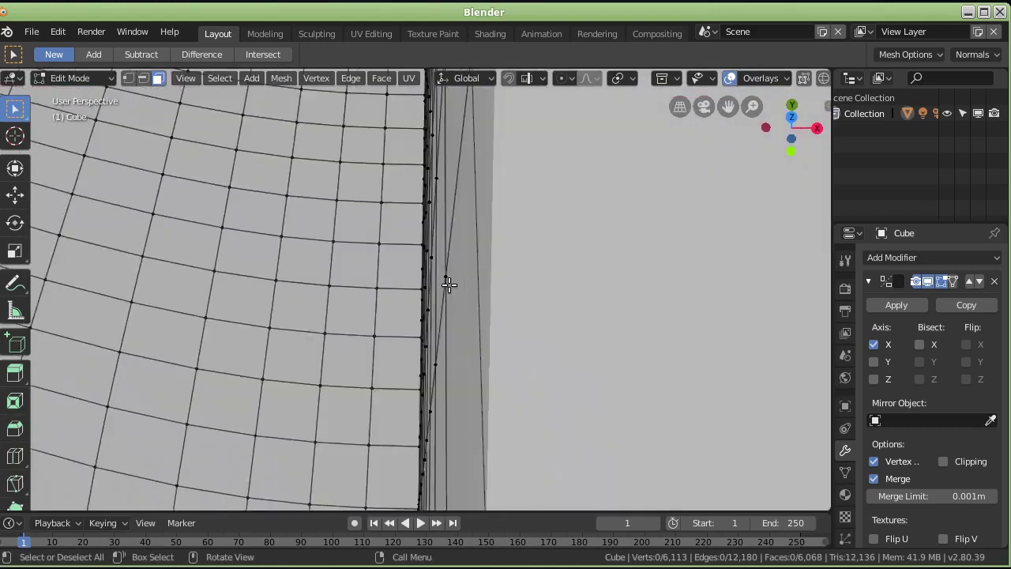
scroll(431, 263, "down", 1)
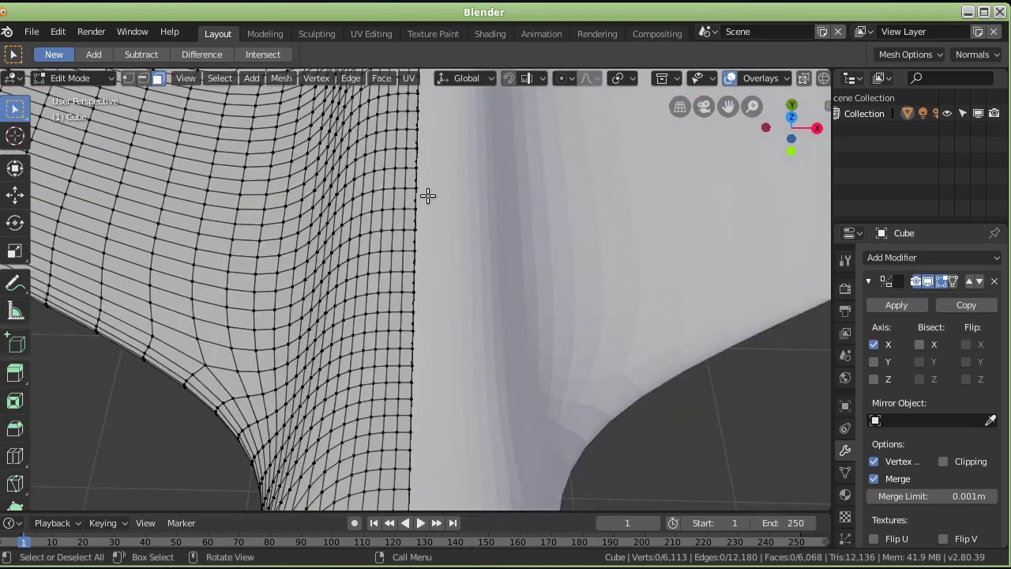
scroll(429, 194, "down", 2)
scroll(430, 194, "down", 2)
scroll(430, 193, "down", 2)
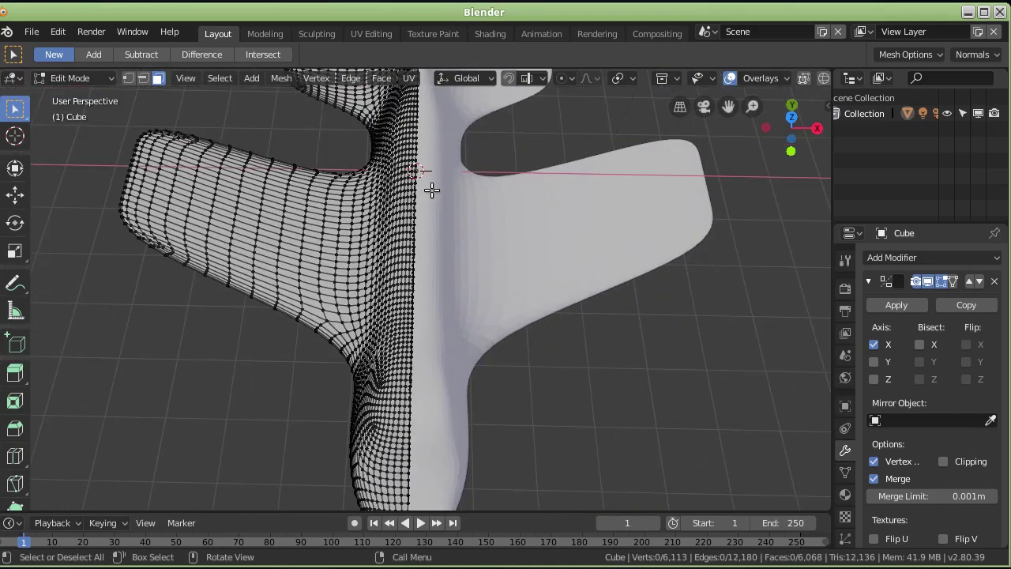
mouse_move(447, 188)
middle_mouse_down("shift")
mouse_move(446, 229)
mouse_move(424, 230)
middle_mouse_up("shift")
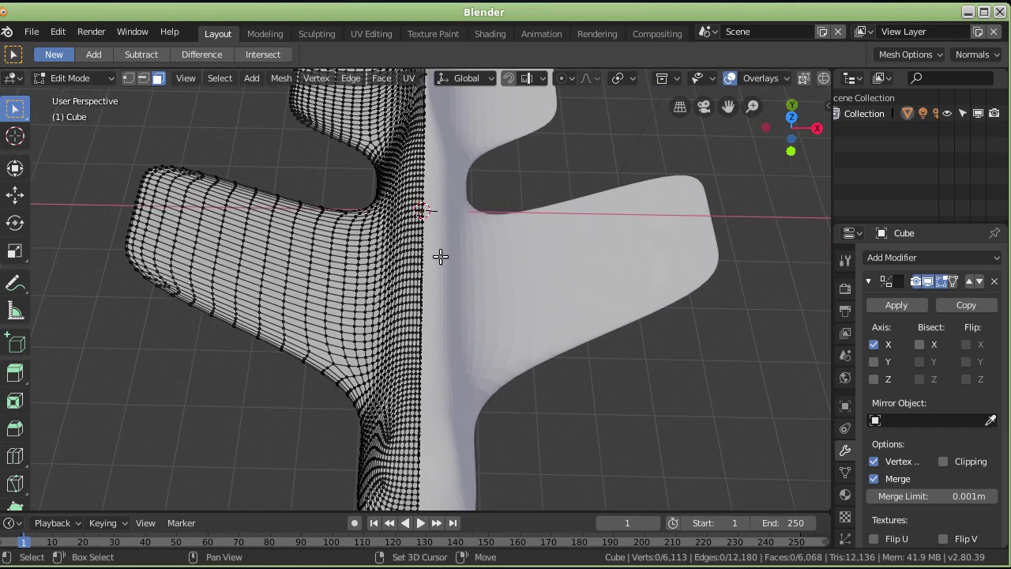
- Drag a left wing-tip face down and outward in face select mode, mirrored onto the right wing
left_click(160, 78)
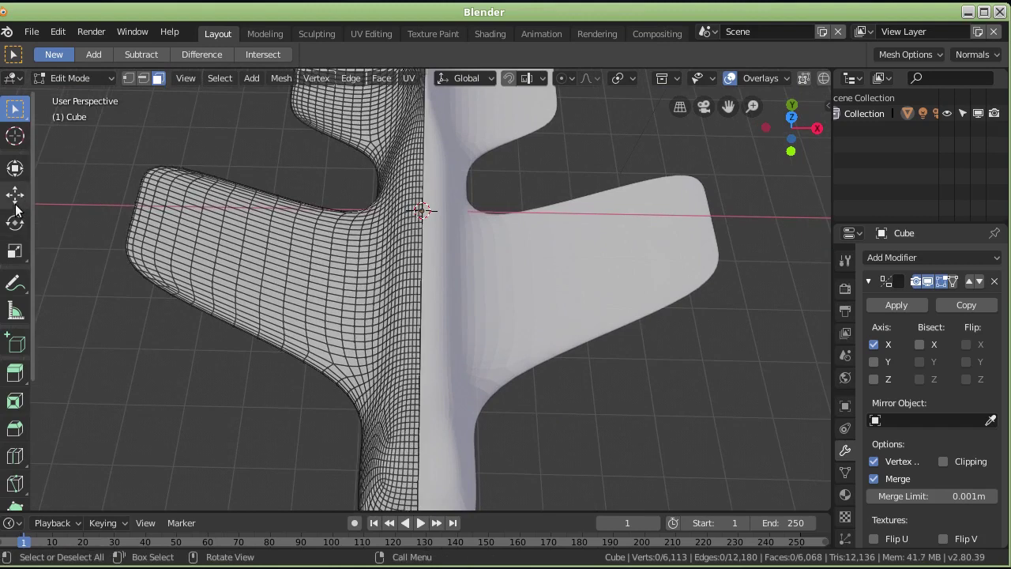
left_click(15, 195)
left_click(148, 259)
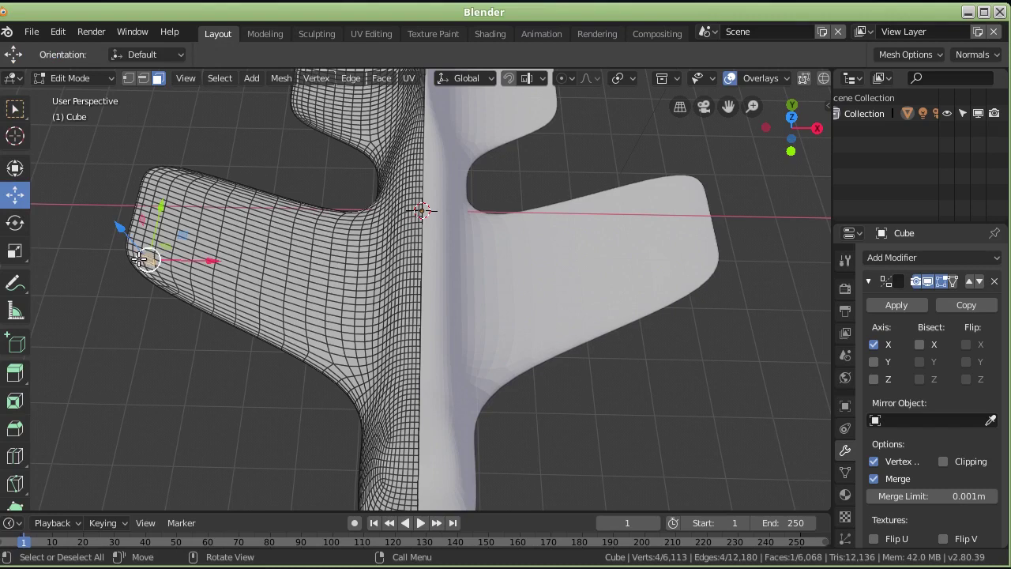
left_click_drag(148, 258, 133, 320)
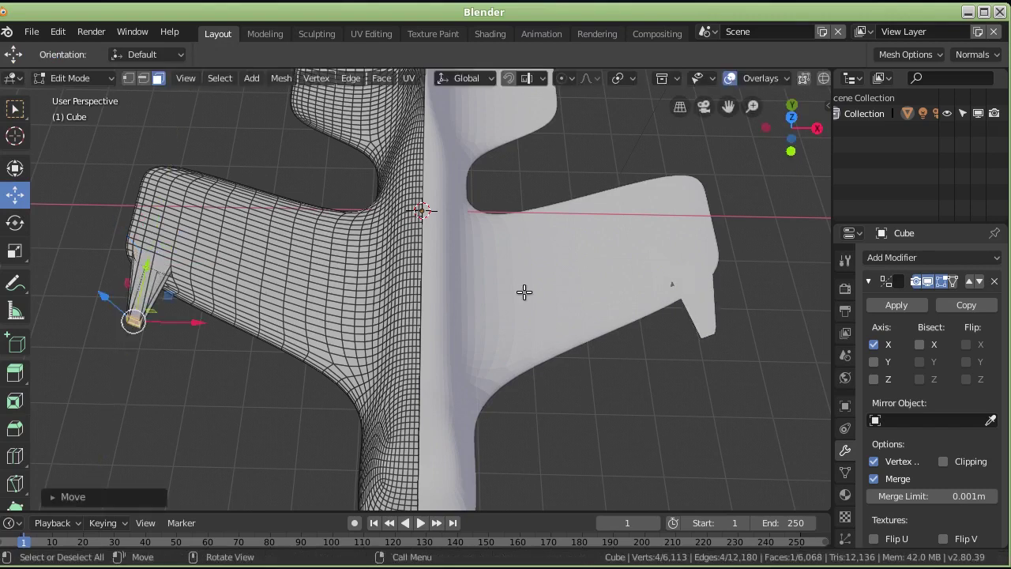
key("ctrl")
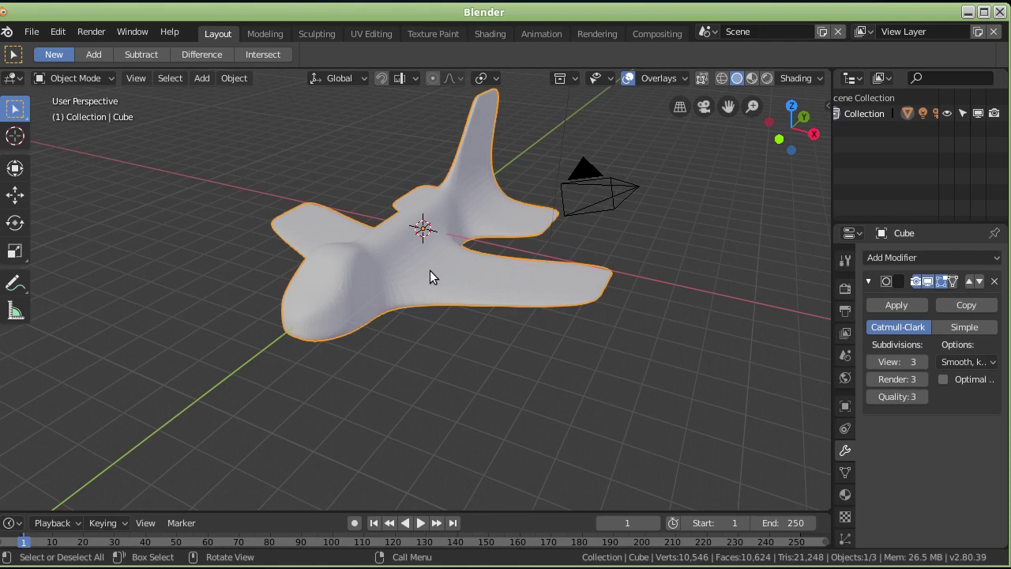
- Orbit around the smoothed, subdivided airplane to inspect it
mouse_move(419, 262)
middle_mouse_down()
mouse_move(562, 297)
mouse_move(452, 256)
middle_mouse_up()
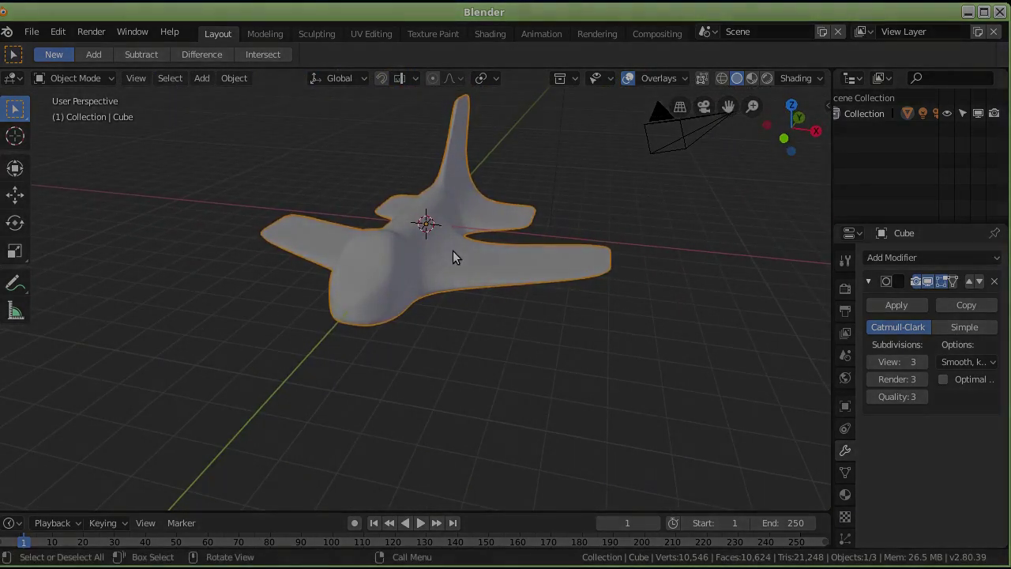